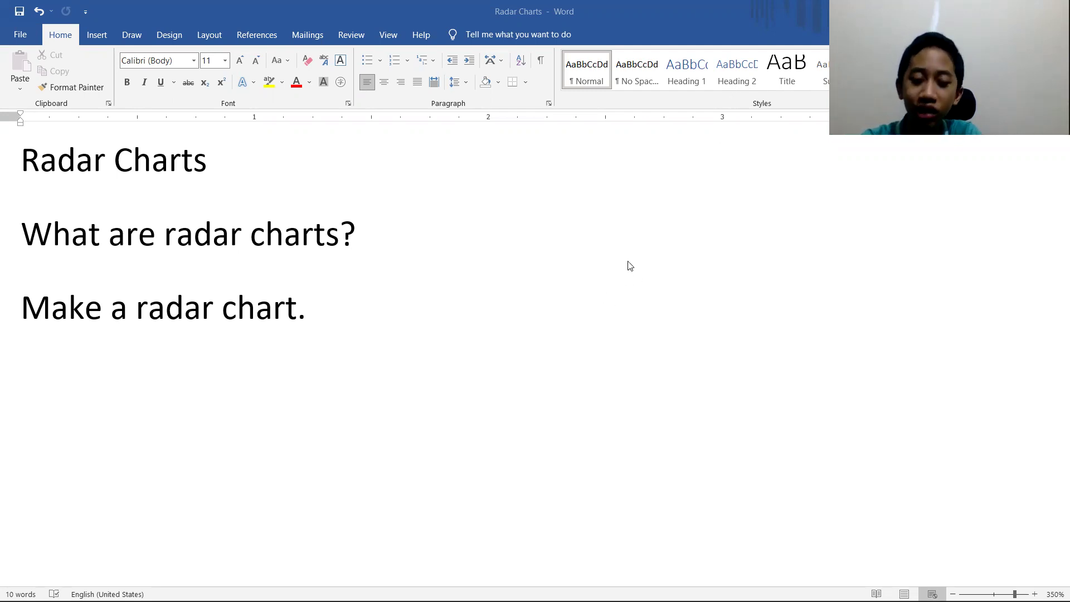
# After 'What are radar charts?', type 'They are charts but they are shaped like a radar, and the data is shown using'
pyautogui.click(646, 220)
pyautogui.write('They are ')
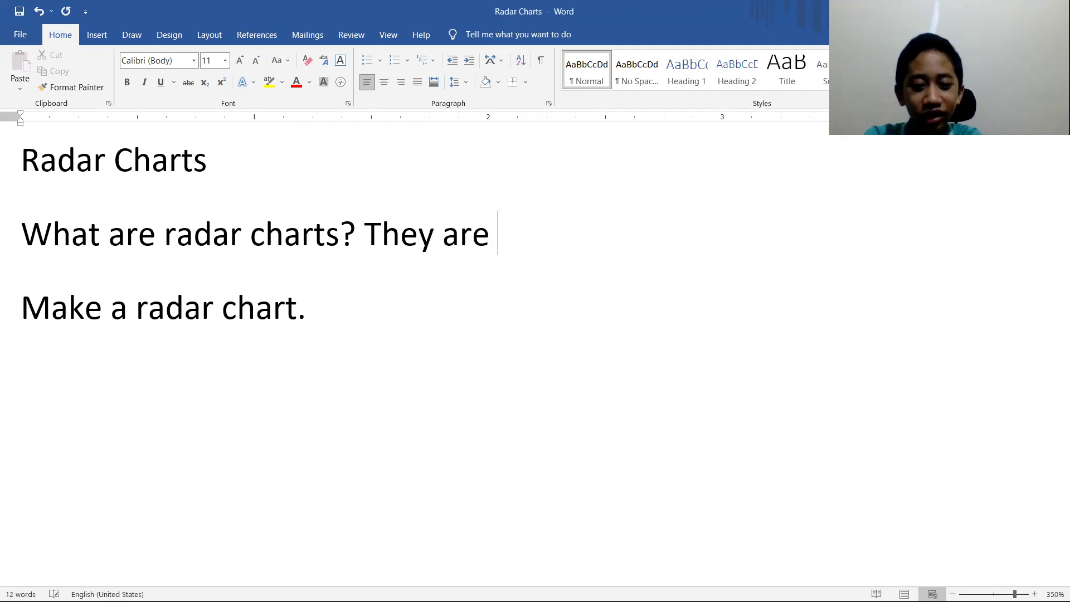
pyautogui.write('charts')
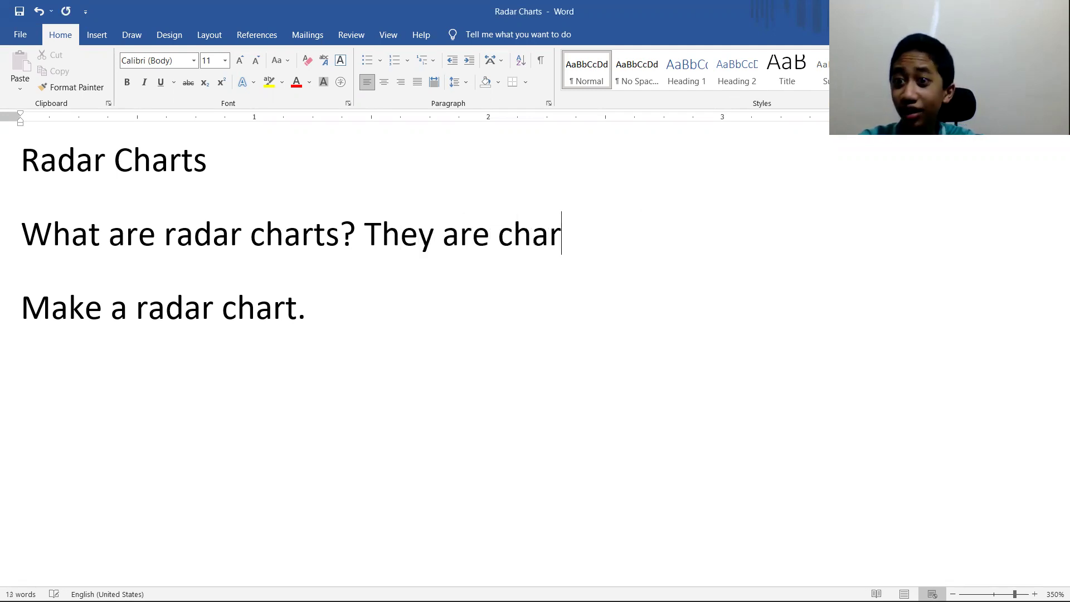
pyautogui.write(' b')
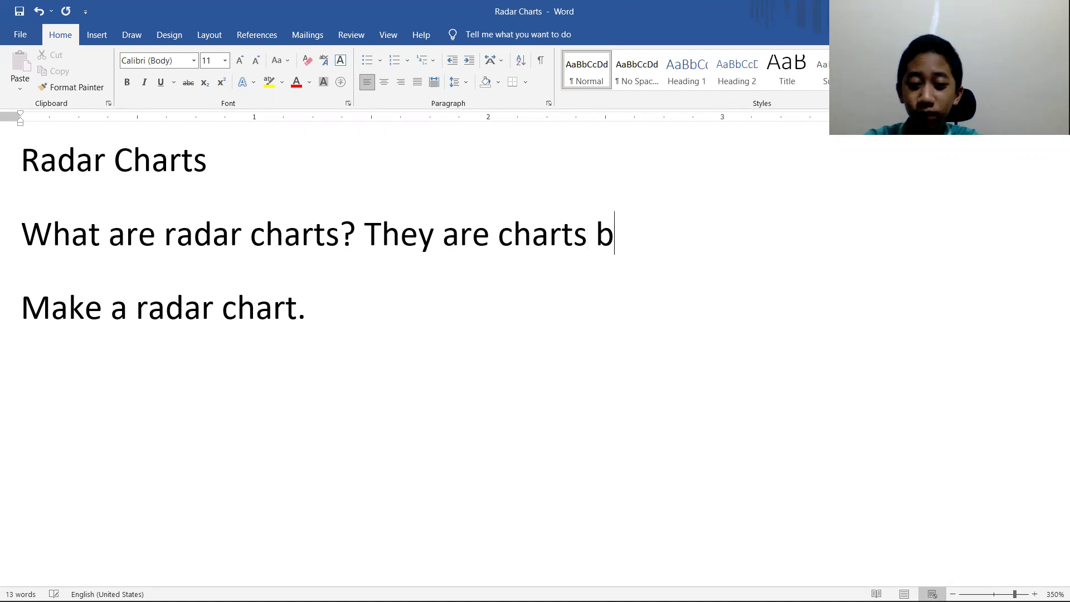
pyautogui.write('ut th')
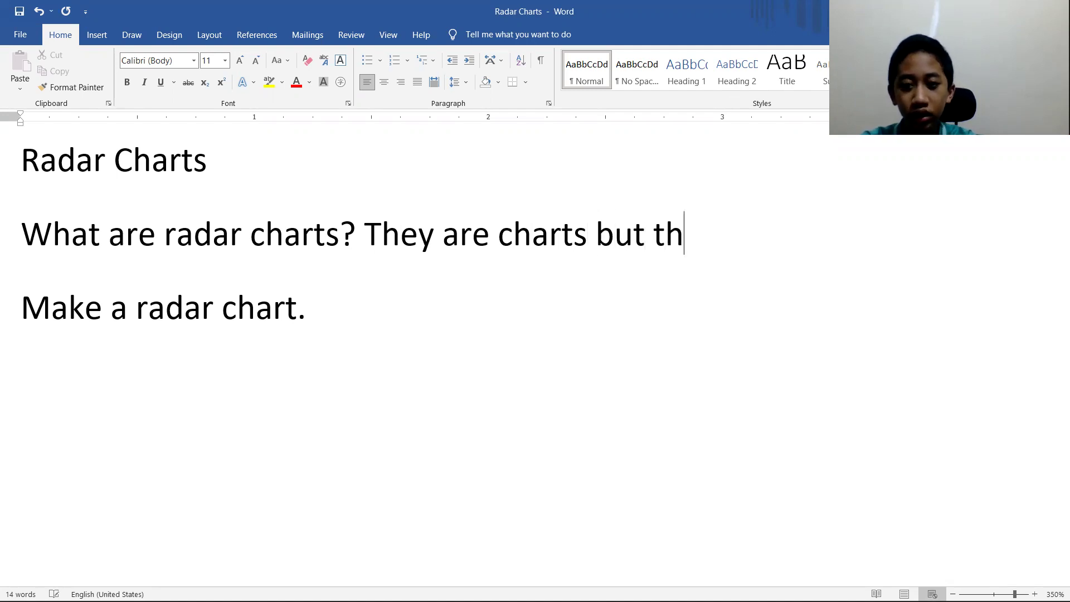
pyautogui.write('ey are sha')
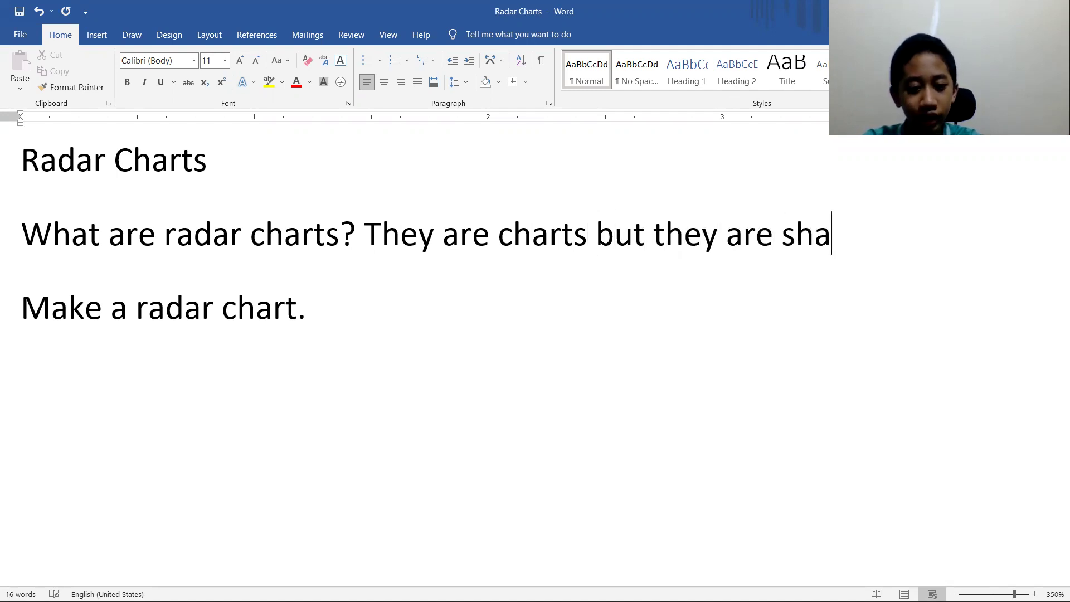
pyautogui.write('ped like')
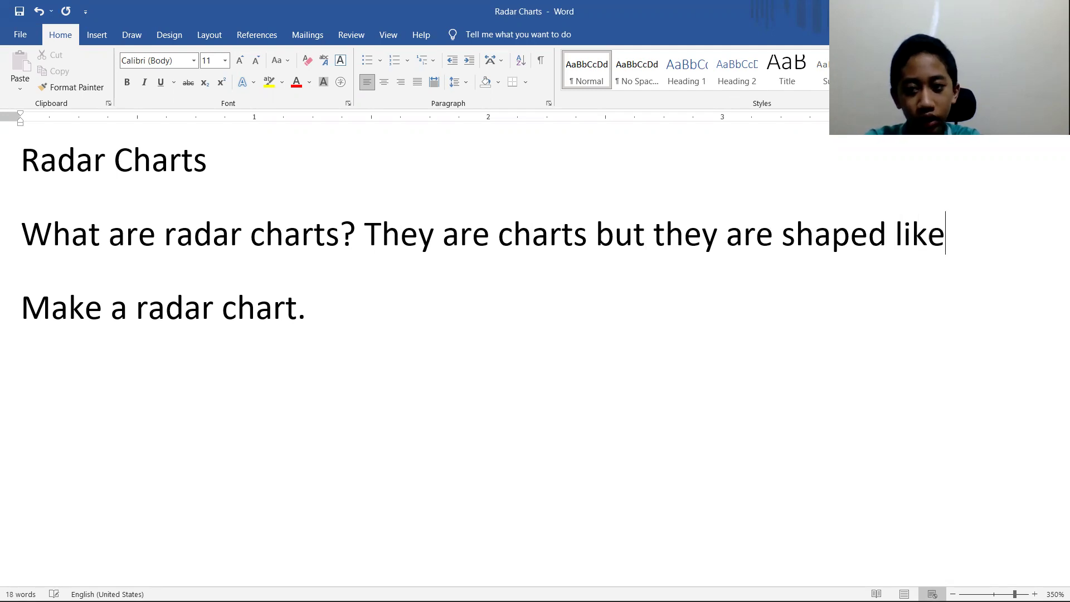
pyautogui.write(' a radar, and ')
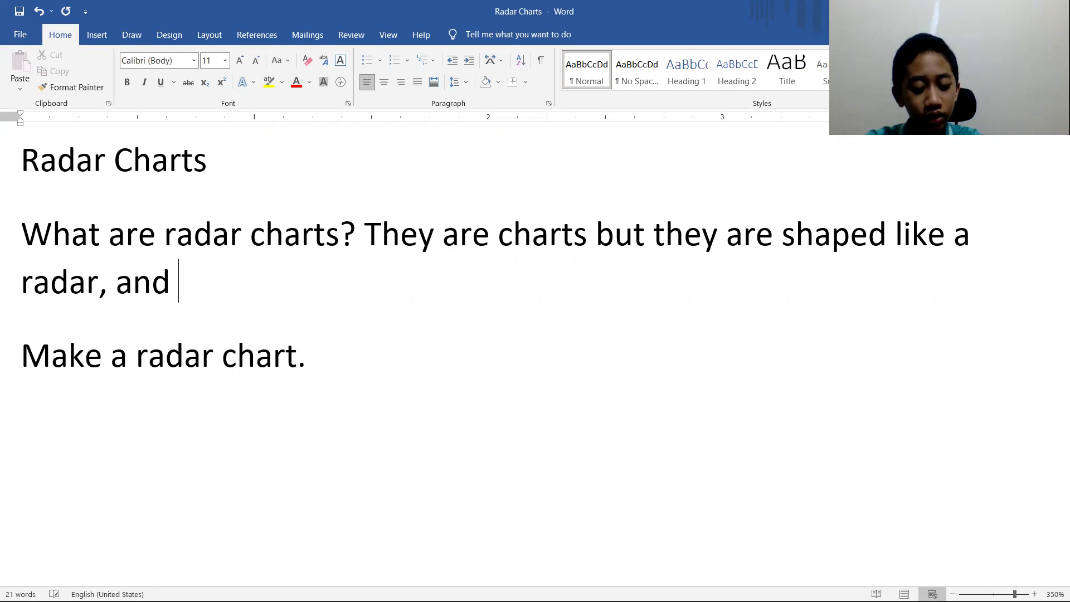
pyautogui.write('it')
pyautogui.press('BackSpace')
pyautogui.press('BackSpace')
pyautogui.write('the')
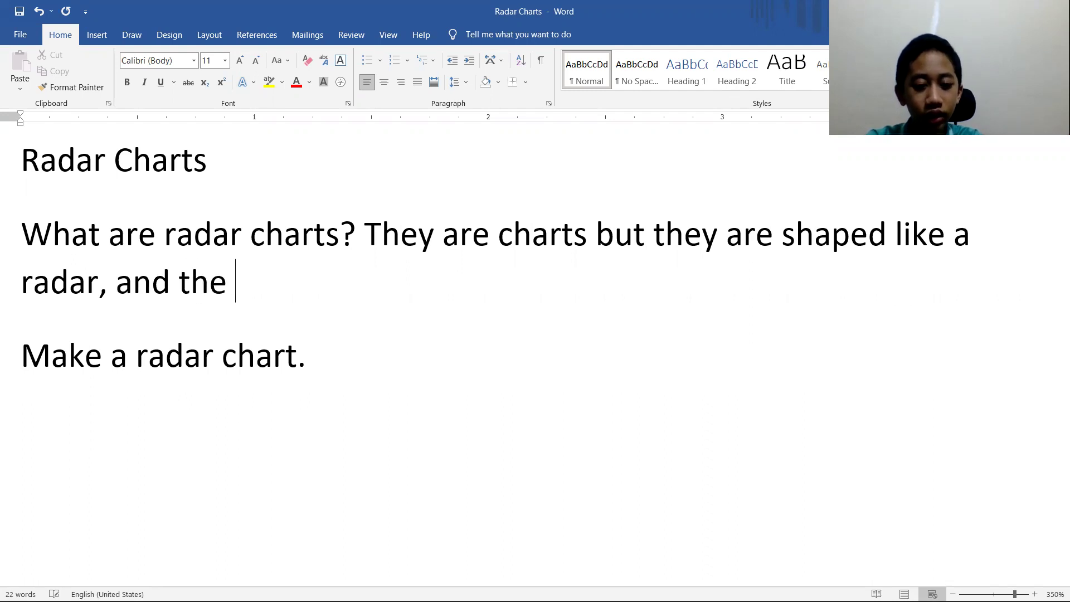
pyautogui.press('BackSpace')
pyautogui.press('BackSpace')
pyautogui.write('e data is sh')
pyautogui.press('BackSpace')
pyautogui.write('shown')
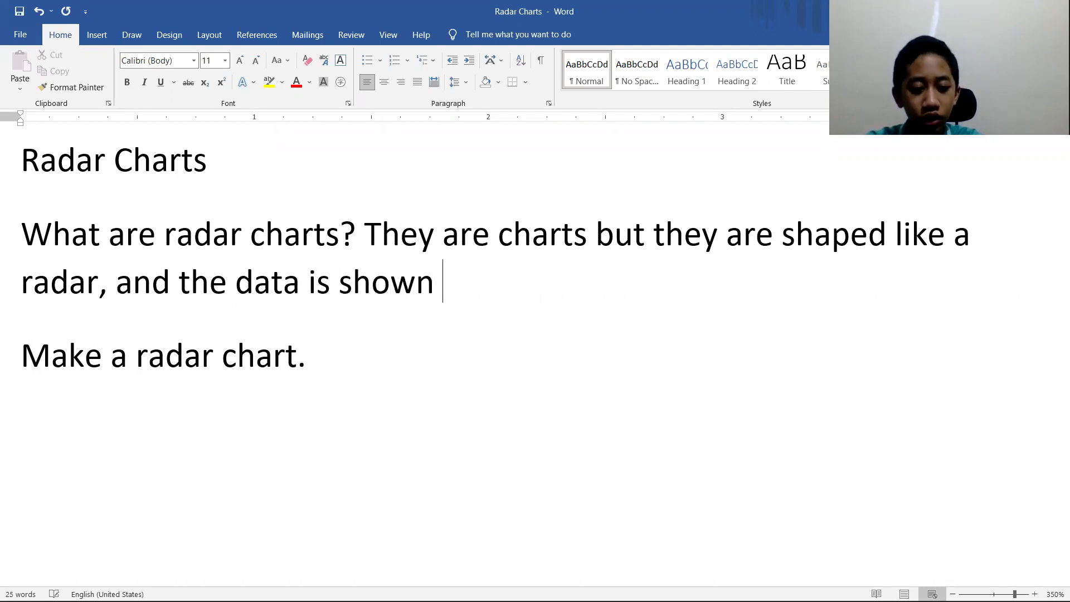
pyautogui.write(' using')
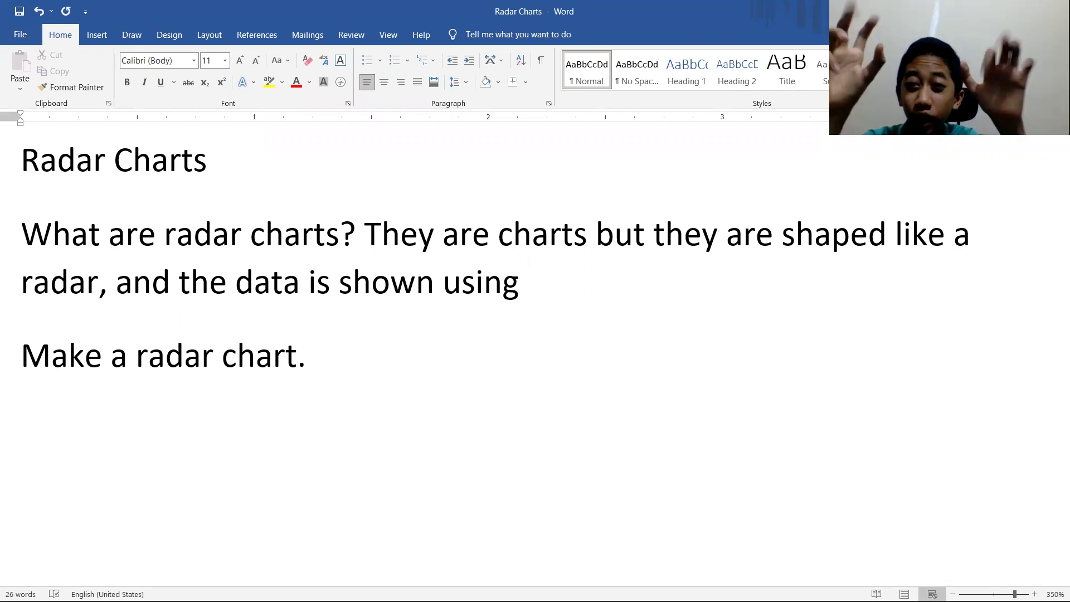
pyautogui.write(' py')
# Finish the definition with 'triangles of sorts, making it more or less the same with a bar chart.'
pyautogui.press('BackSpace')
pyautogui.press('BackSpace')
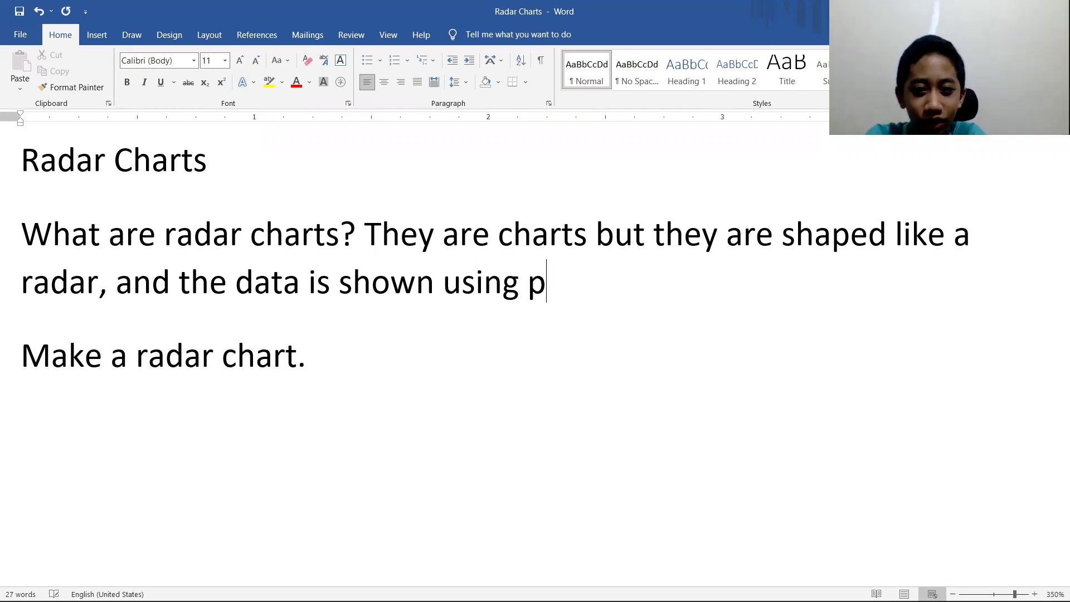
pyautogui.write('triang')
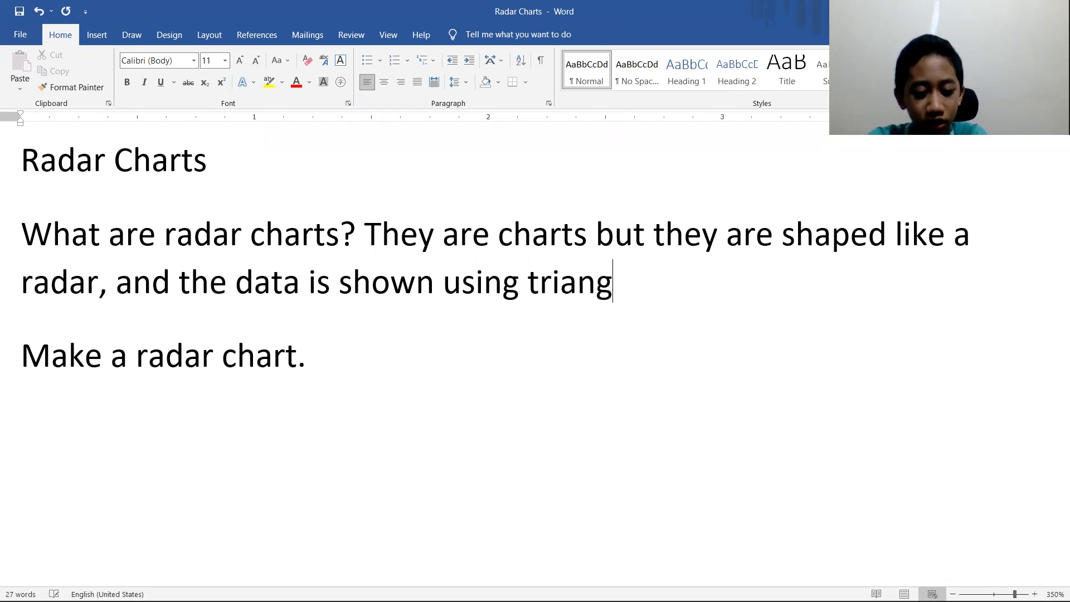
pyautogui.write('les of sorts, am')
pyautogui.press('BackSpace')
pyautogui.press('BackSpace')
pyautogui.write('making i')
pyautogui.write('t simil')
pyautogui.write('ar')
pyautogui.hotkey('ctrl', 'BackSpace')
pyautogui.write('more ')
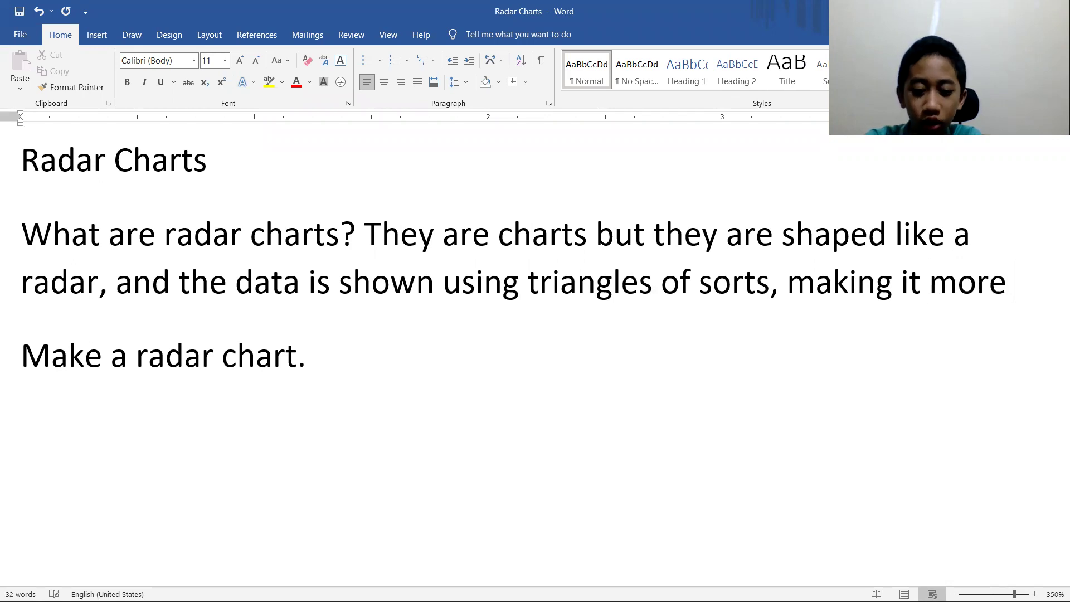
pyautogui.write('or less t')
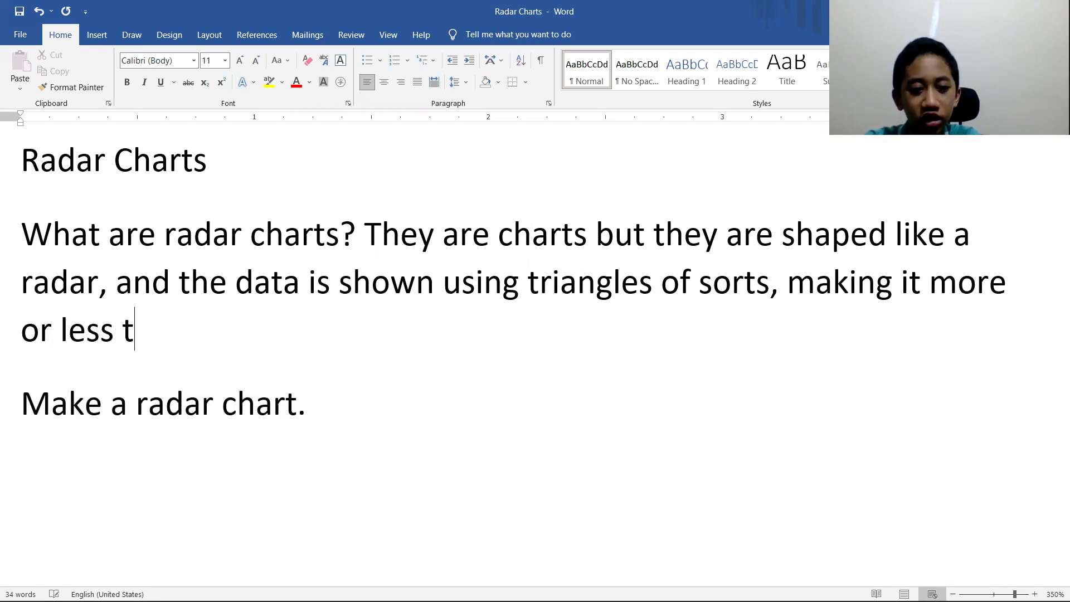
pyautogui.write('he same wi')
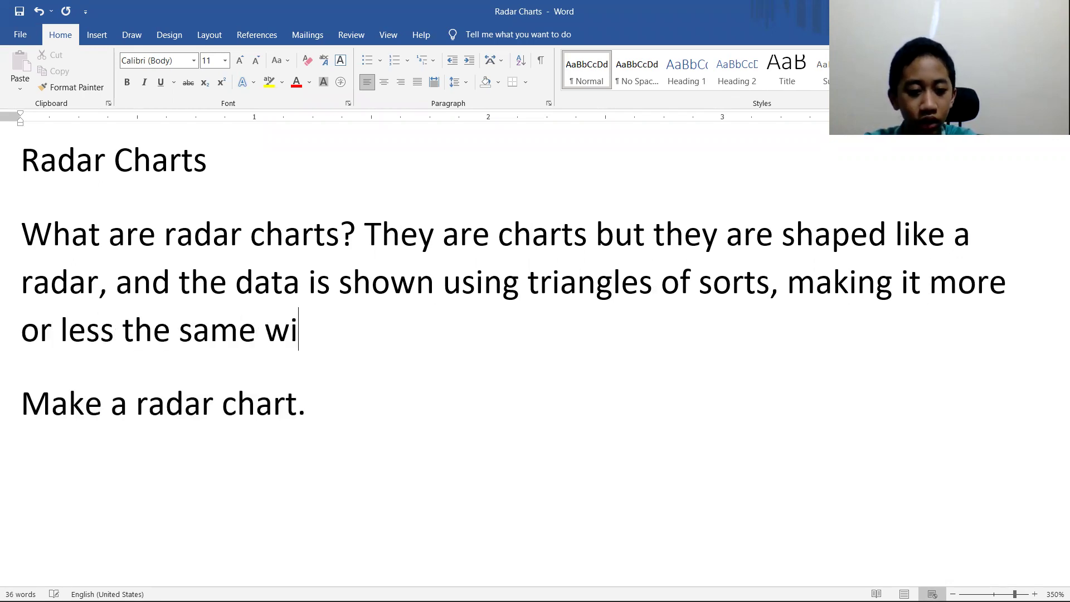
pyautogui.write('th a bar')
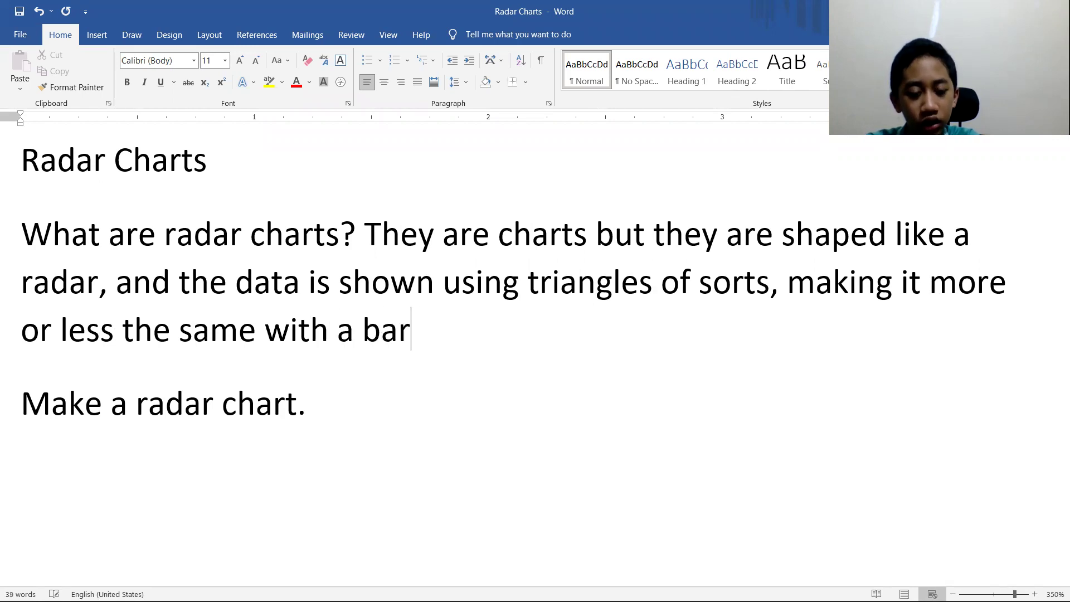
pyautogui.write(' chart')
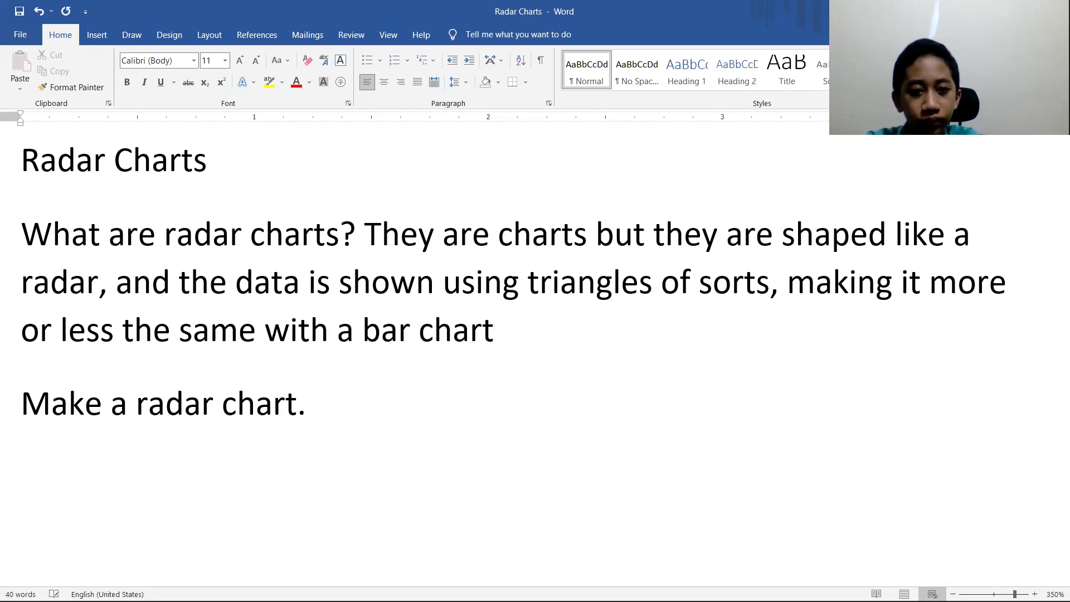
pyautogui.write('.')
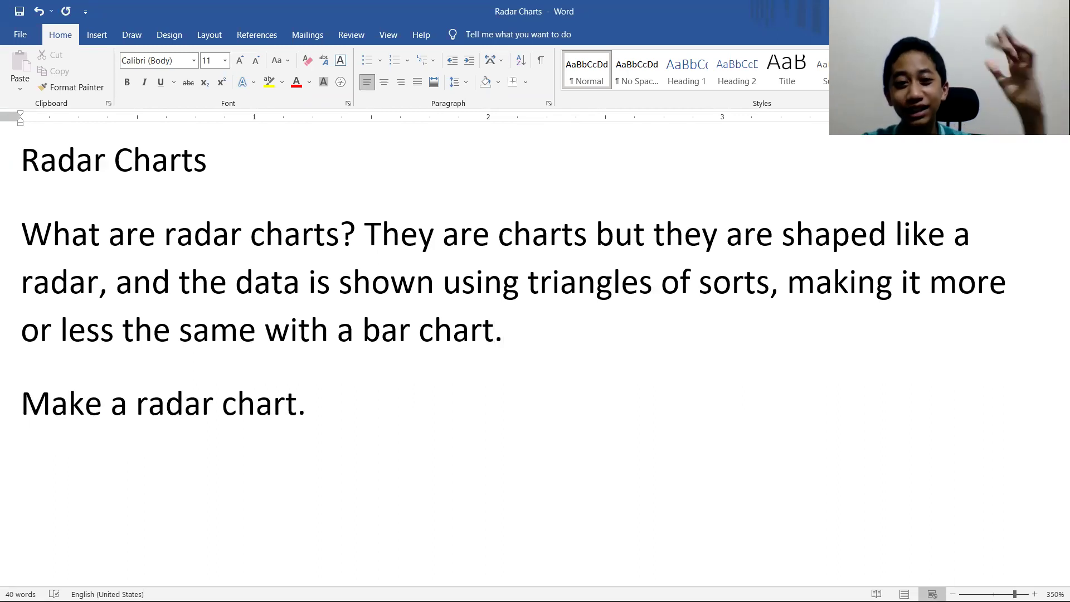
# On a new line below 'Make a radar chart.', browse the Radar chart types
pyautogui.click(341, 419)
pyautogui.press('Return')
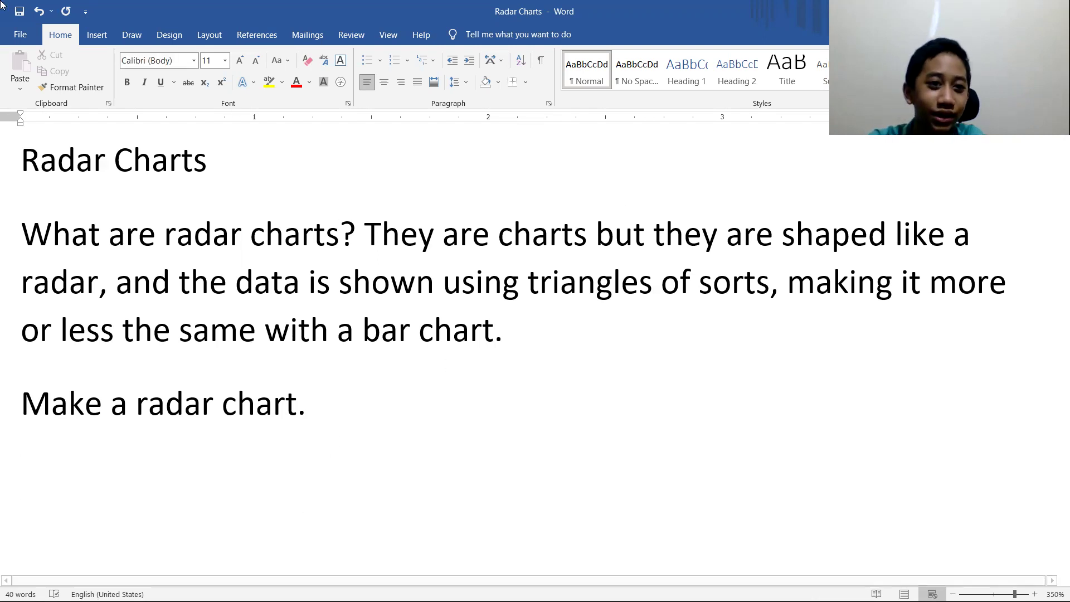
pyautogui.click(92, 35)
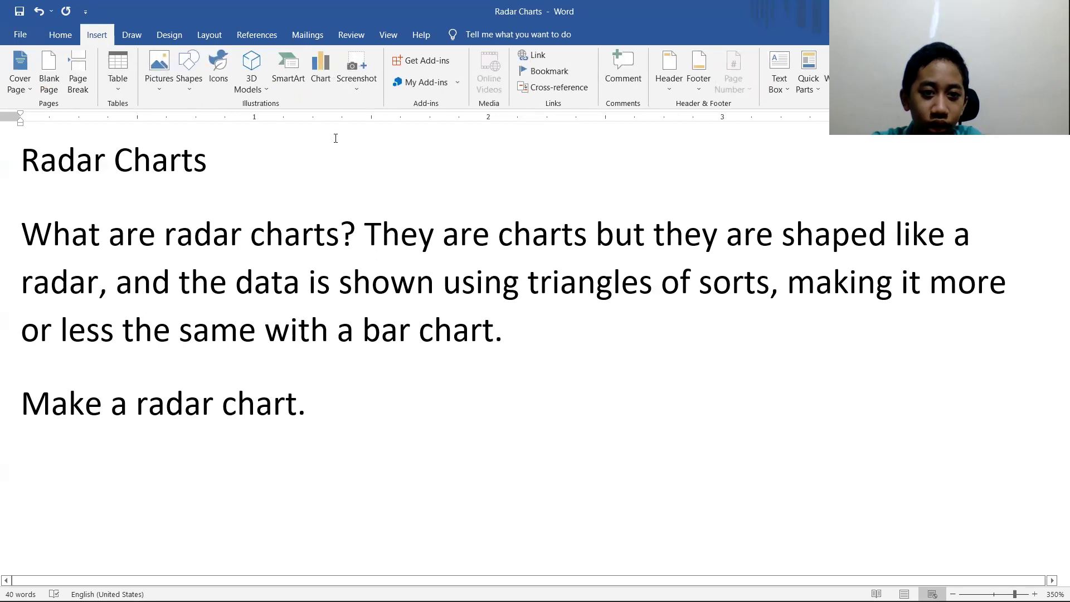
pyautogui.click(323, 78)
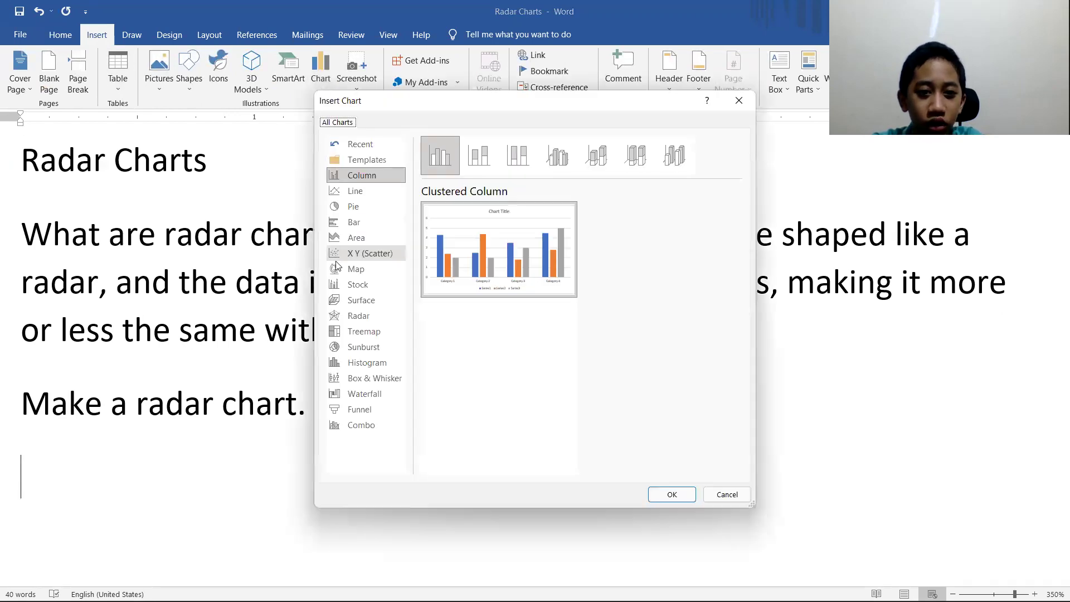
pyautogui.click(344, 317)
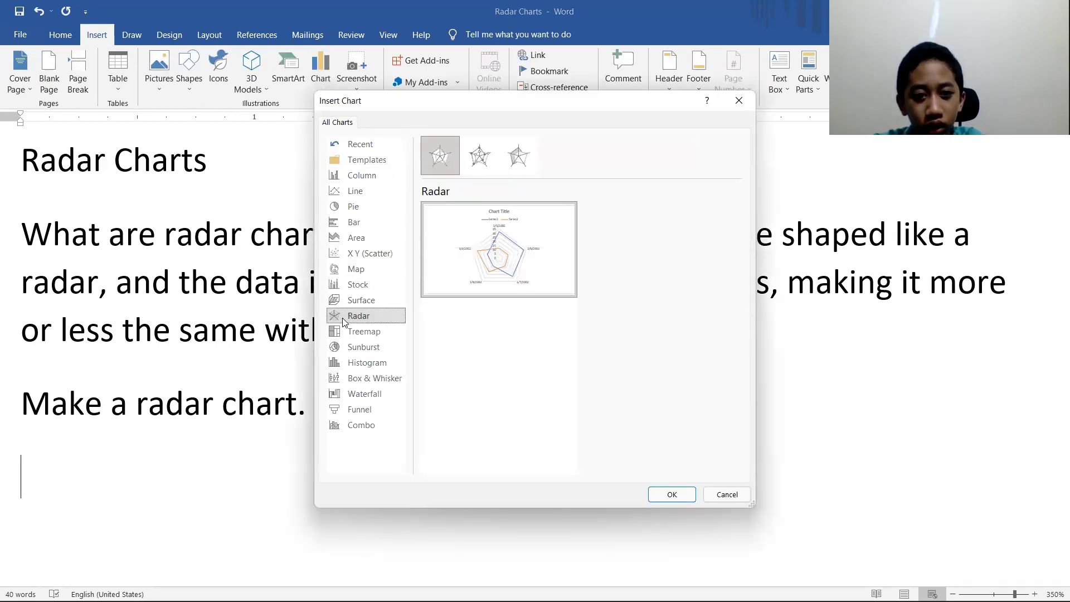
pyautogui.click(481, 159)
pyautogui.click(446, 159)
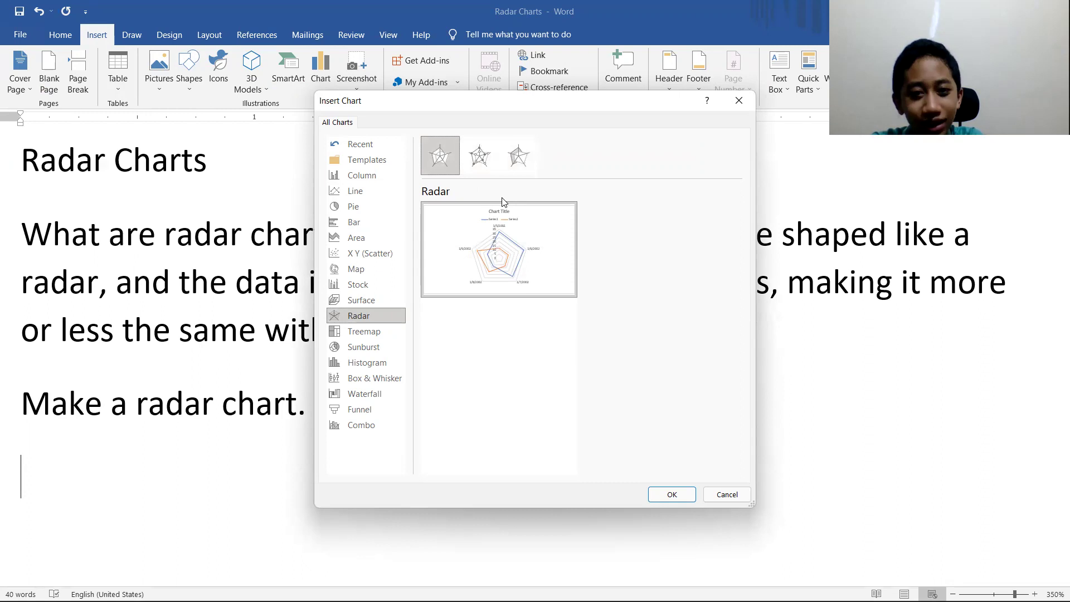
# After comparing the Filled and Markers variants, insert the plain Radar chart without markers
pyautogui.moveTo(481, 237)
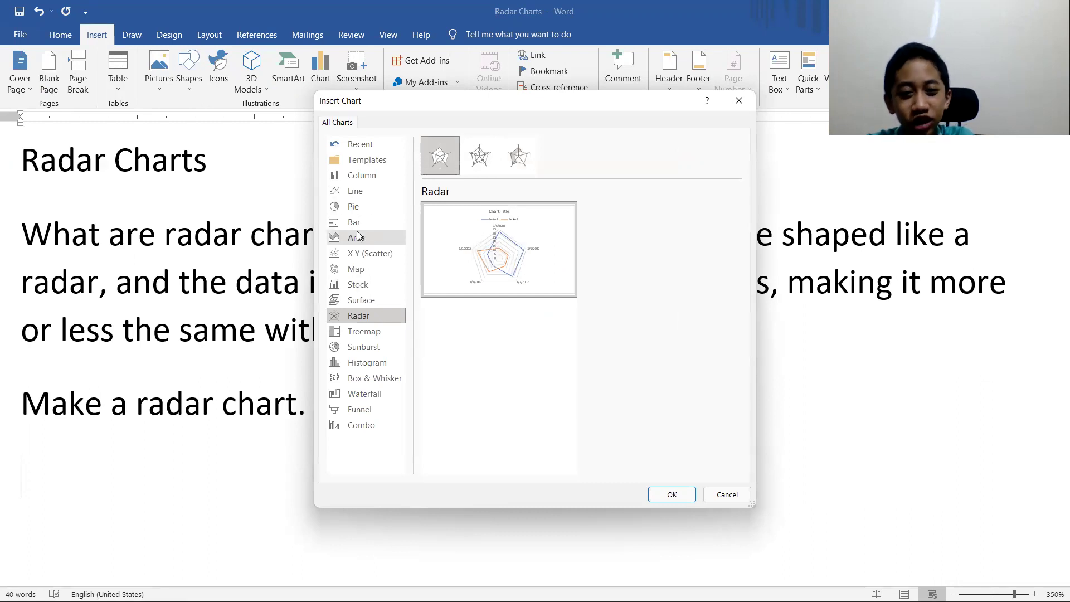
pyautogui.moveTo(517, 261)
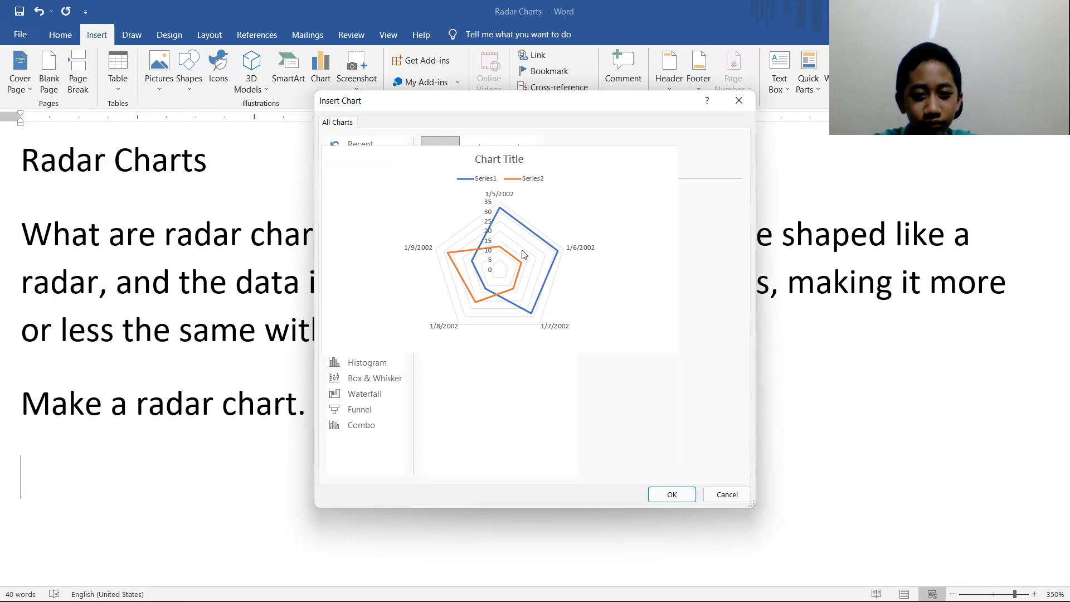
pyautogui.click(524, 158)
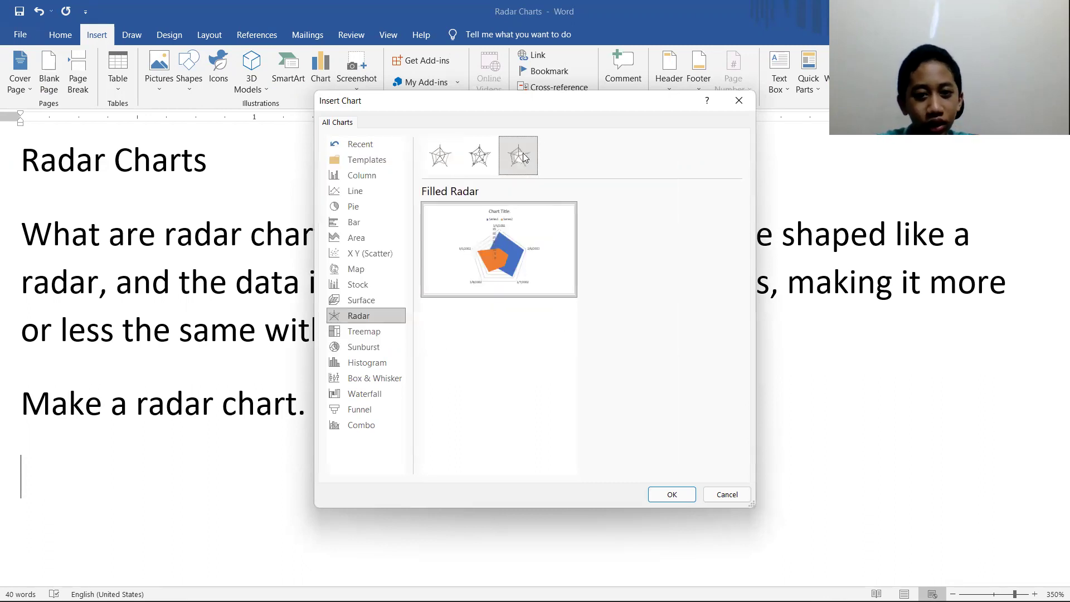
pyautogui.click(449, 162)
pyautogui.click(472, 161)
pyautogui.click(438, 154)
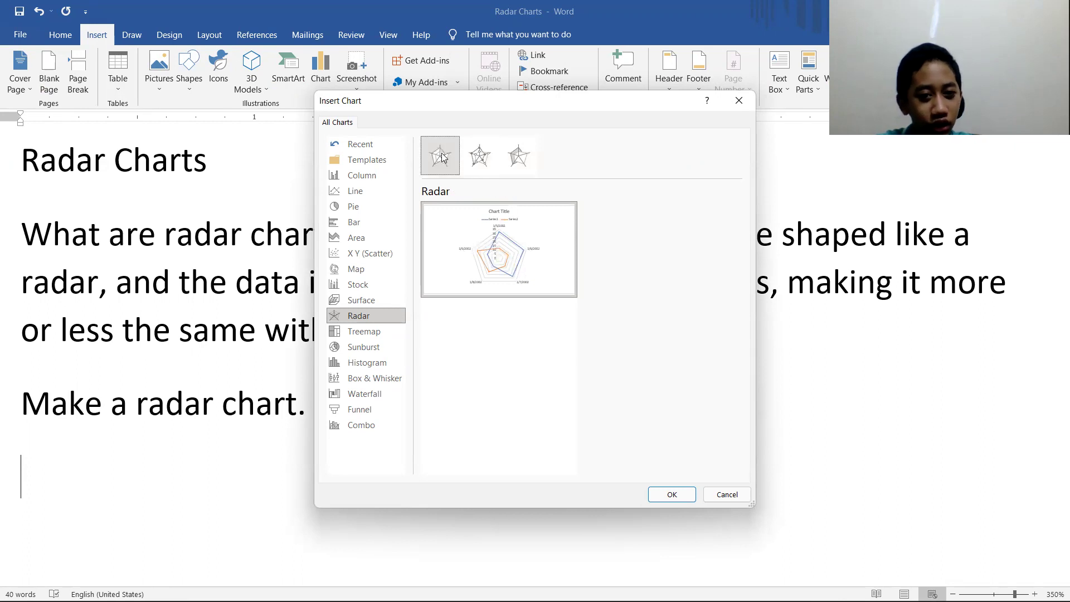
pyautogui.click(486, 155)
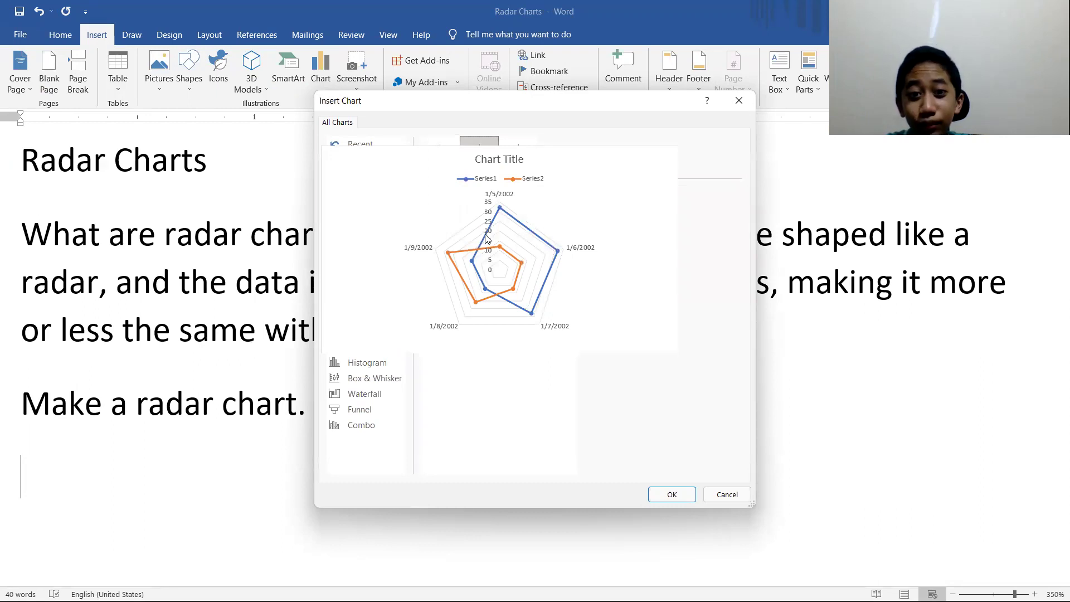
pyautogui.press('Left')
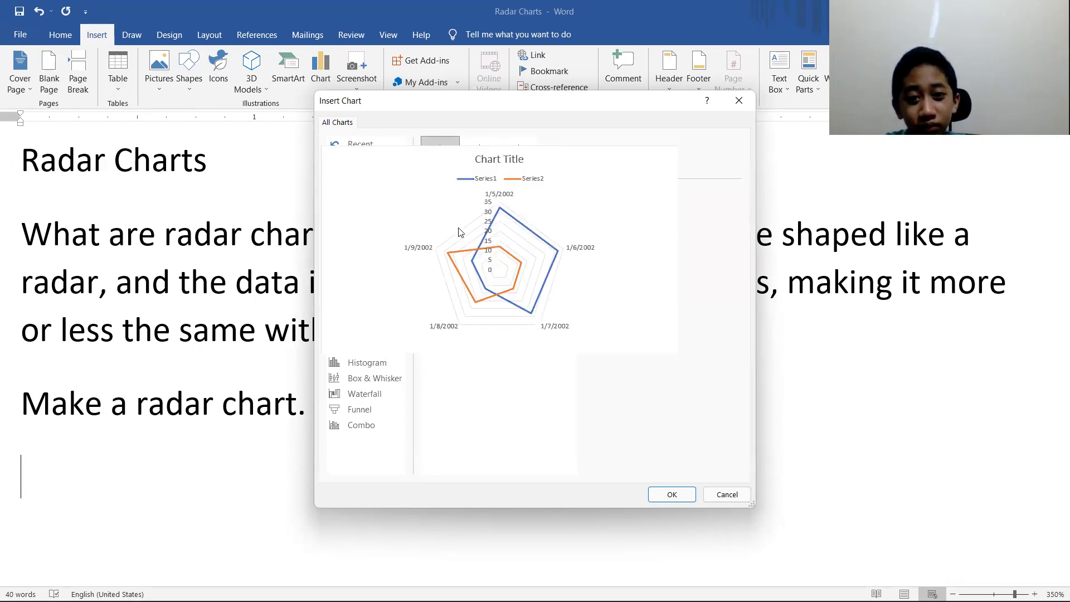
pyautogui.click(672, 494)
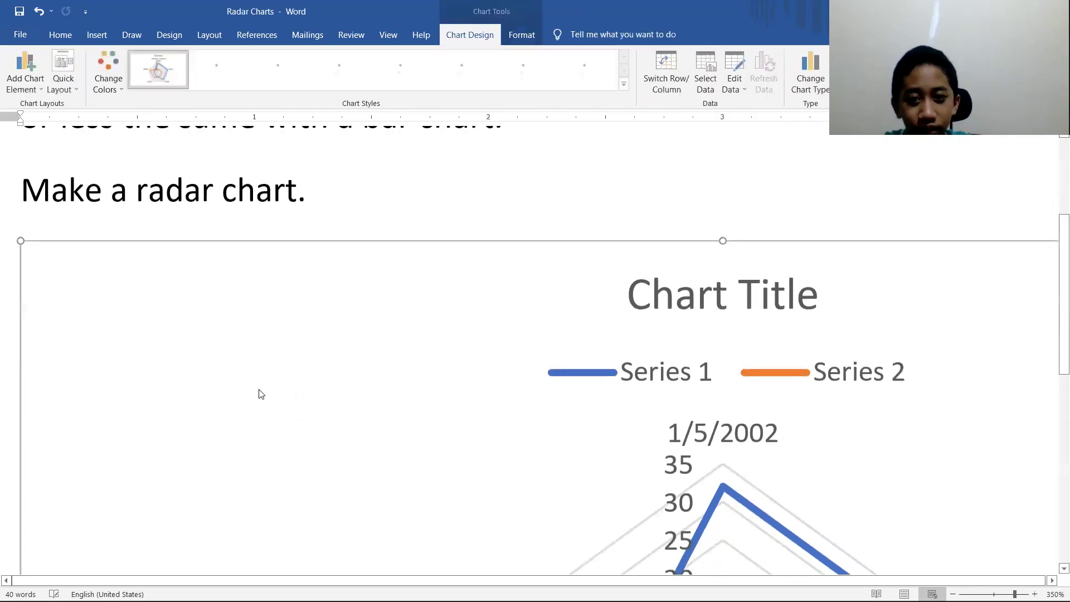
# In the chart's data sheet, select cell B2, Series 1's value for 1/5/2002
pyautogui.keyDown('ctrl'); pyautogui.scroll(-1, 266, 393); pyautogui.keyUp('ctrl')
pyautogui.keyDown('ctrl'); pyautogui.scroll(-12, 266, 393); pyautogui.keyUp('ctrl')
pyautogui.keyDown('ctrl'); pyautogui.scroll(-8, 268, 394); pyautogui.keyUp('ctrl')
pyautogui.keyDown('ctrl'); pyautogui.scroll(7, 268, 393); pyautogui.keyUp('ctrl')
pyautogui.keyDown('ctrl'); pyautogui.scroll(4, 268, 393); pyautogui.keyUp('ctrl')
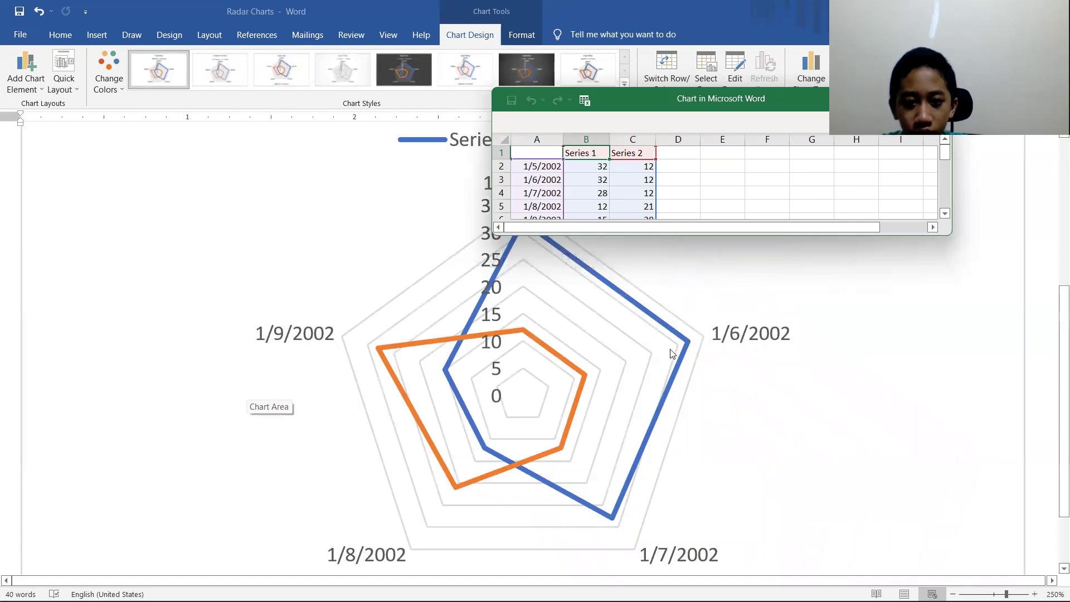
pyautogui.scroll(2, 661, 347)
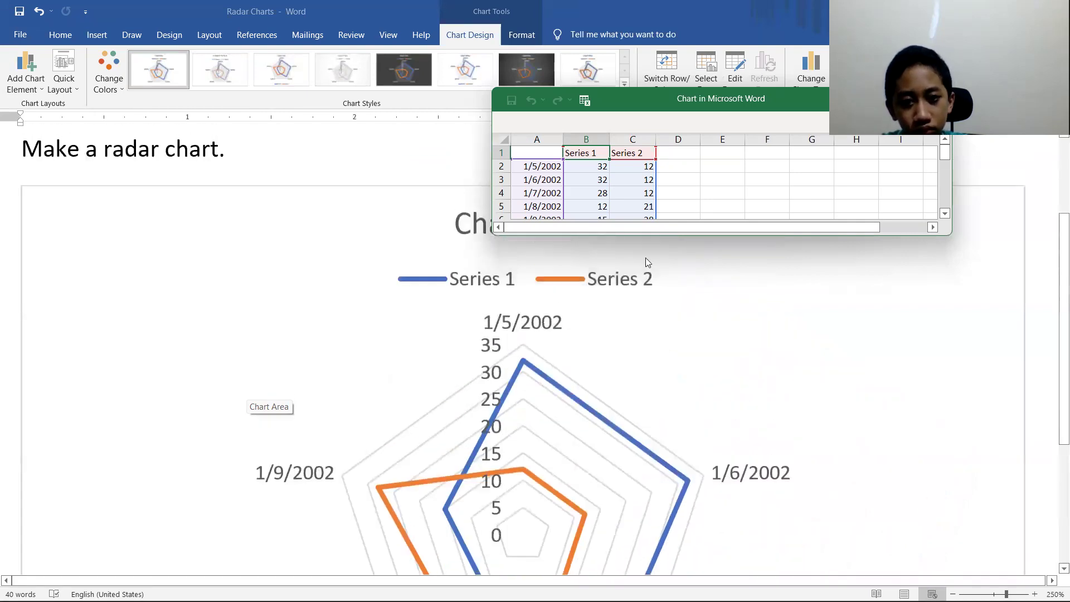
pyautogui.click(604, 170)
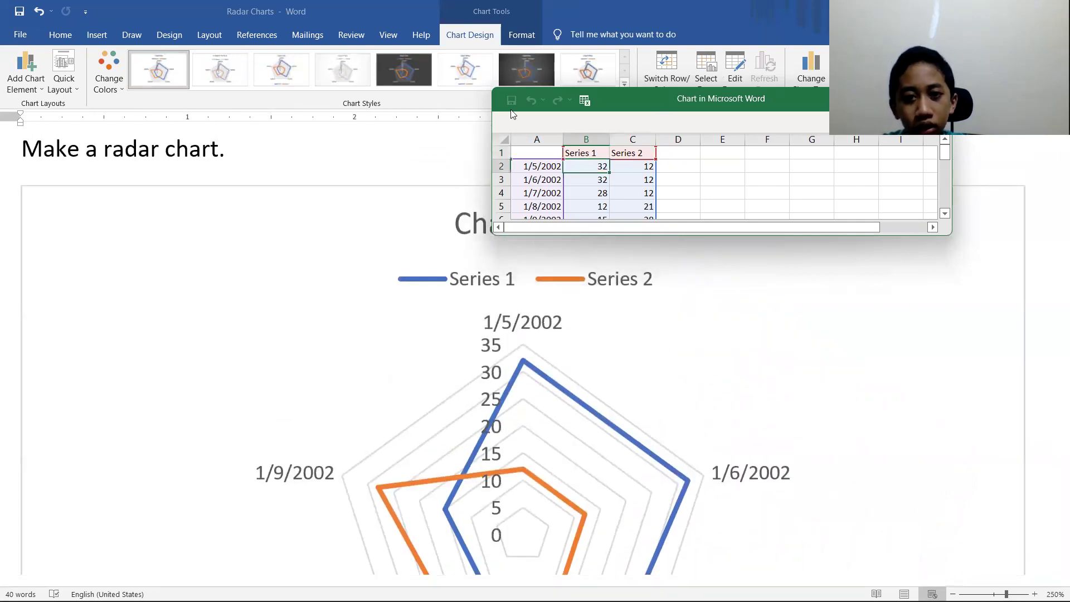
# Set both series' 1/5/2002 values in B2 and C2 to 0
pyautogui.moveTo(514, 106); pyautogui.dragTo(350, 110)
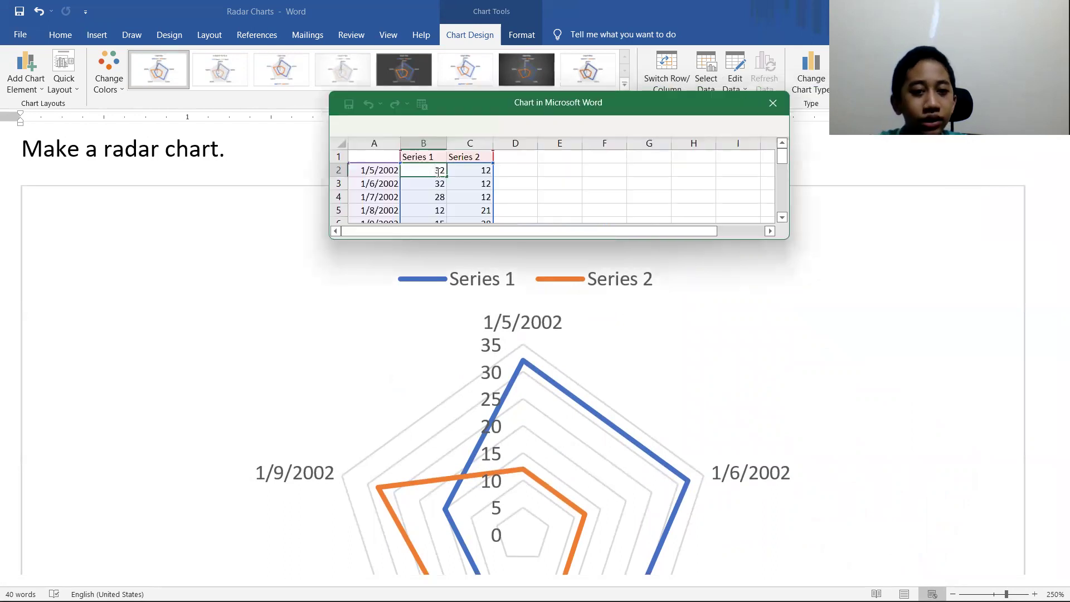
pyautogui.scroll(-2, 538, 351)
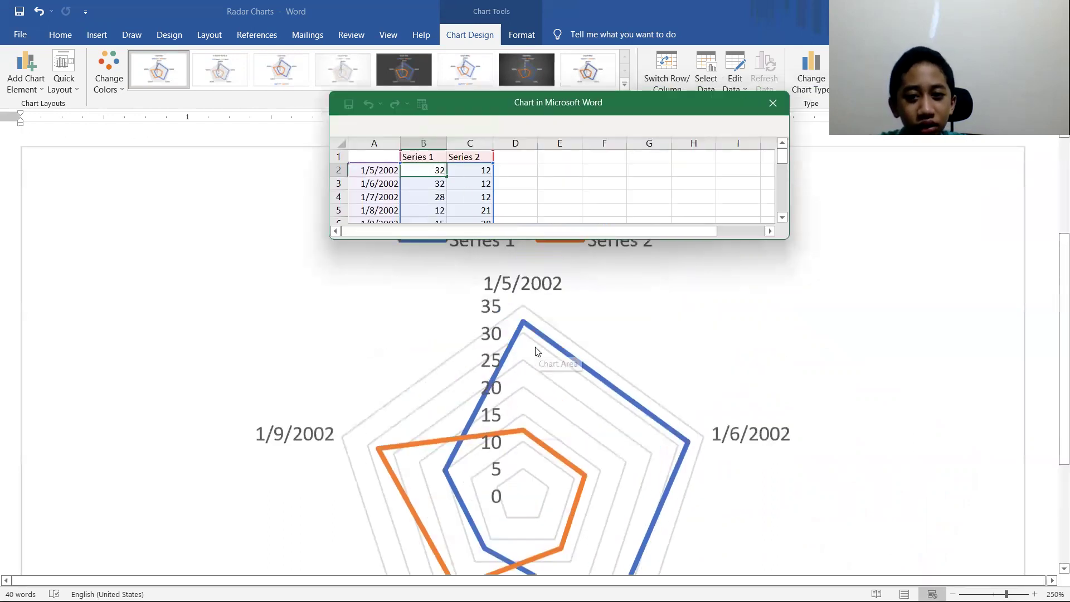
pyautogui.write('3')
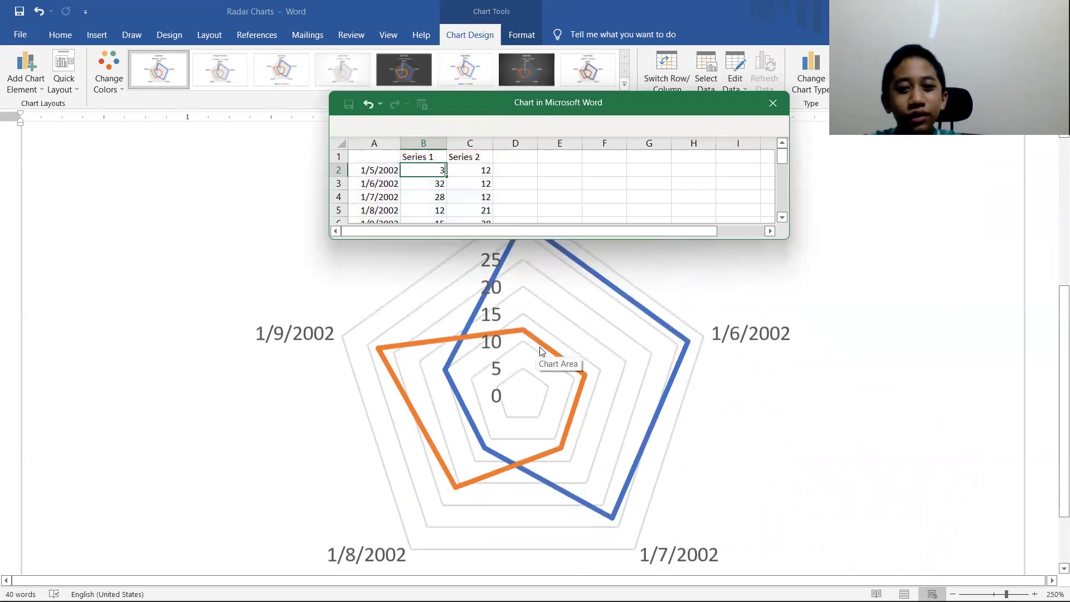
pyautogui.click(554, 169)
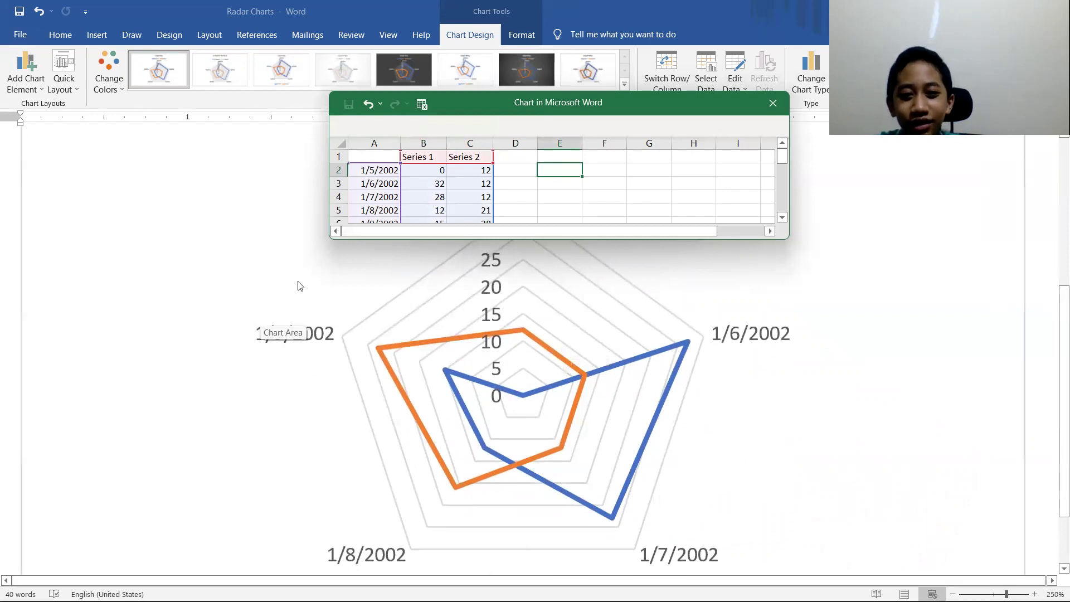
pyautogui.click(488, 172)
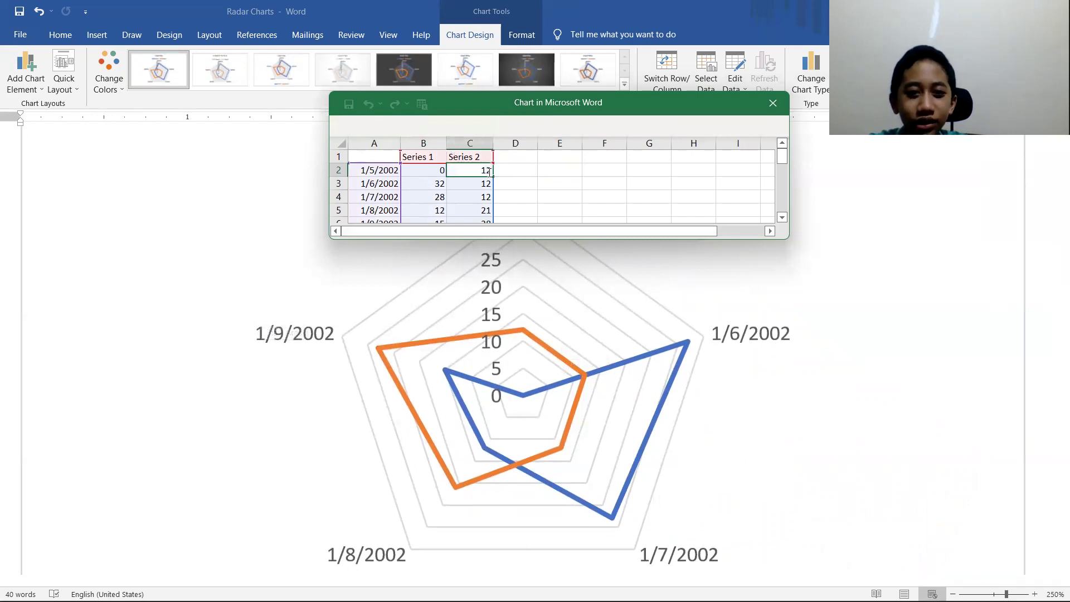
pyautogui.press('Delete')
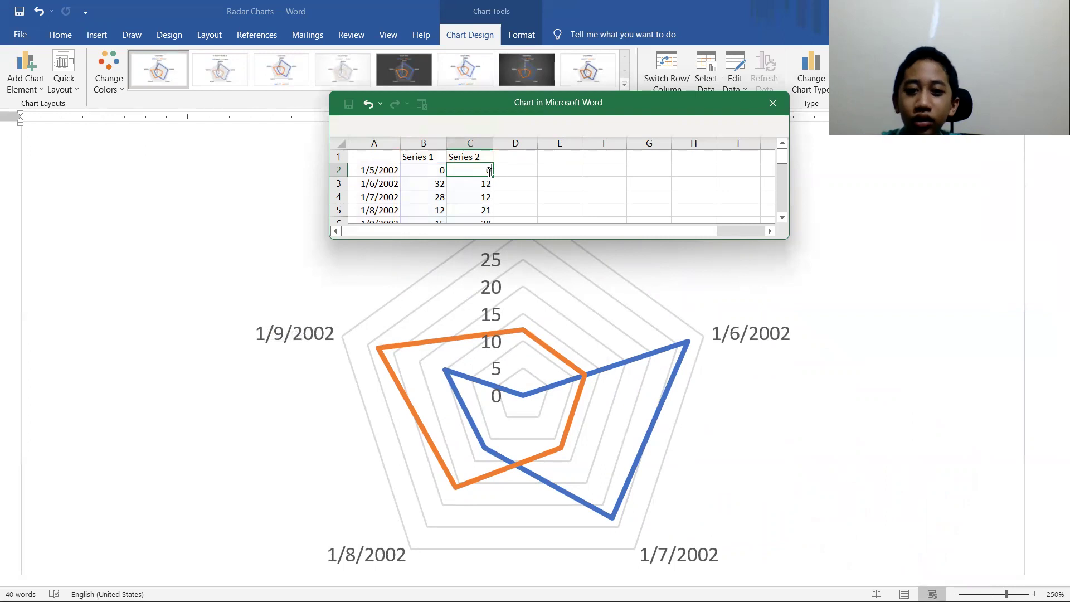
pyautogui.click(651, 195)
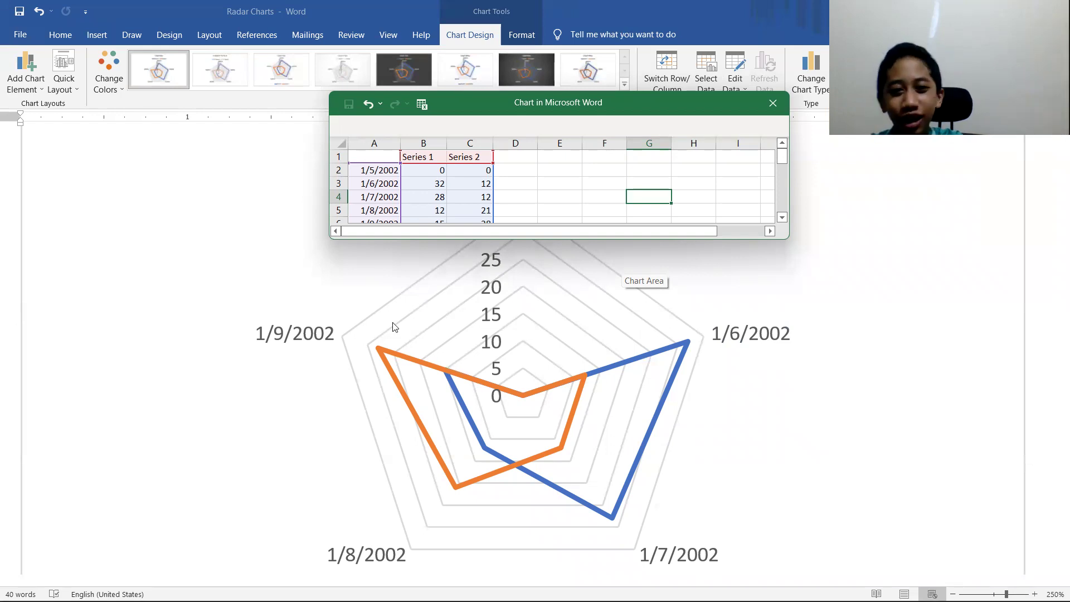
# Keep Series 1's 1/8/2002 value in cell B5 at 12
pyautogui.scroll(3, 392, 328)
pyautogui.scroll(-2, 393, 328)
pyautogui.scroll(-2, 393, 327)
pyautogui.scroll(2, 394, 328)
pyautogui.scroll(-2, 394, 327)
pyautogui.scroll(2, 399, 327)
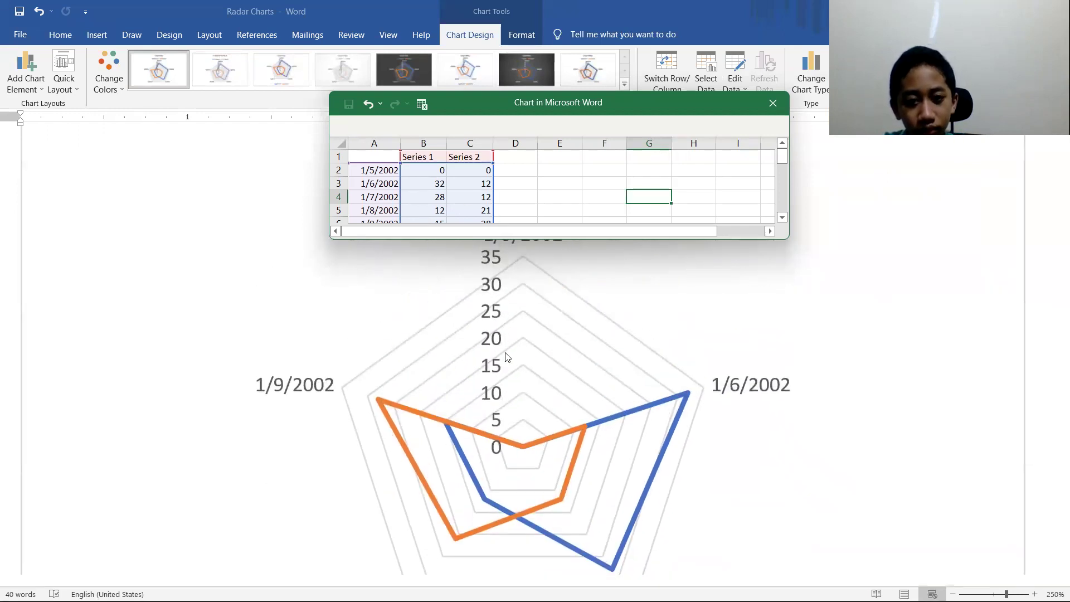
pyautogui.scroll(-2, 507, 352)
pyautogui.click(440, 209)
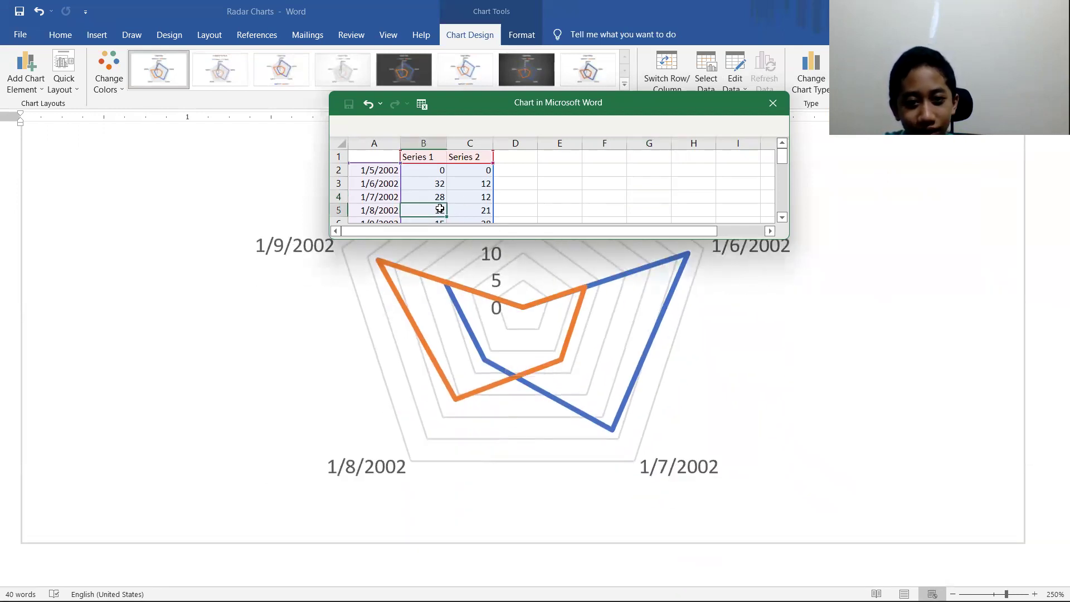
pyautogui.write('12')
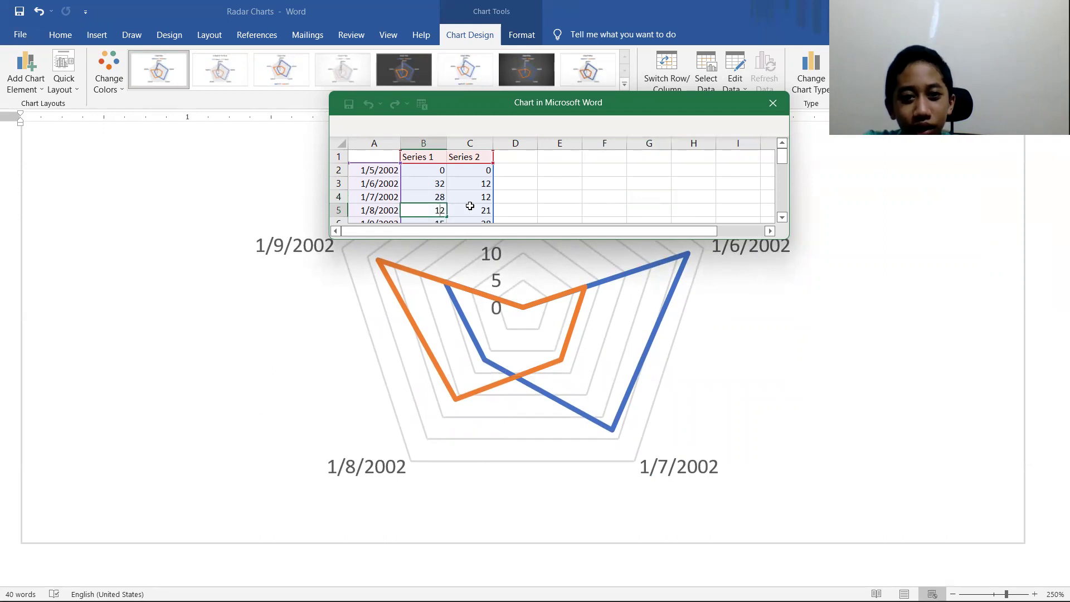
pyautogui.press('BackSpace')
pyautogui.press('BackSpace')
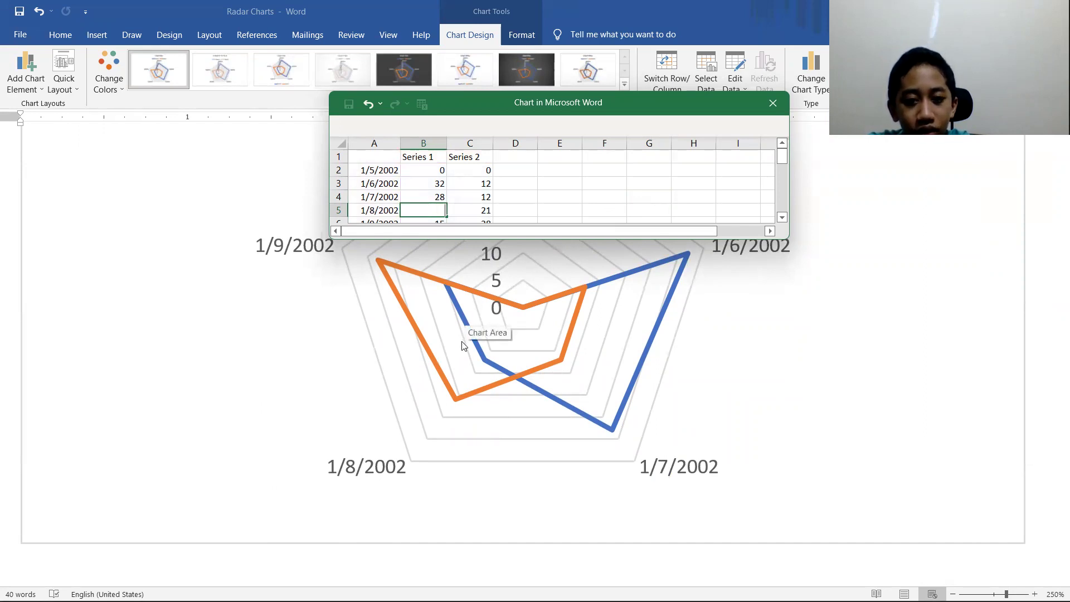
pyautogui.write('12')
pyautogui.click(509, 182)
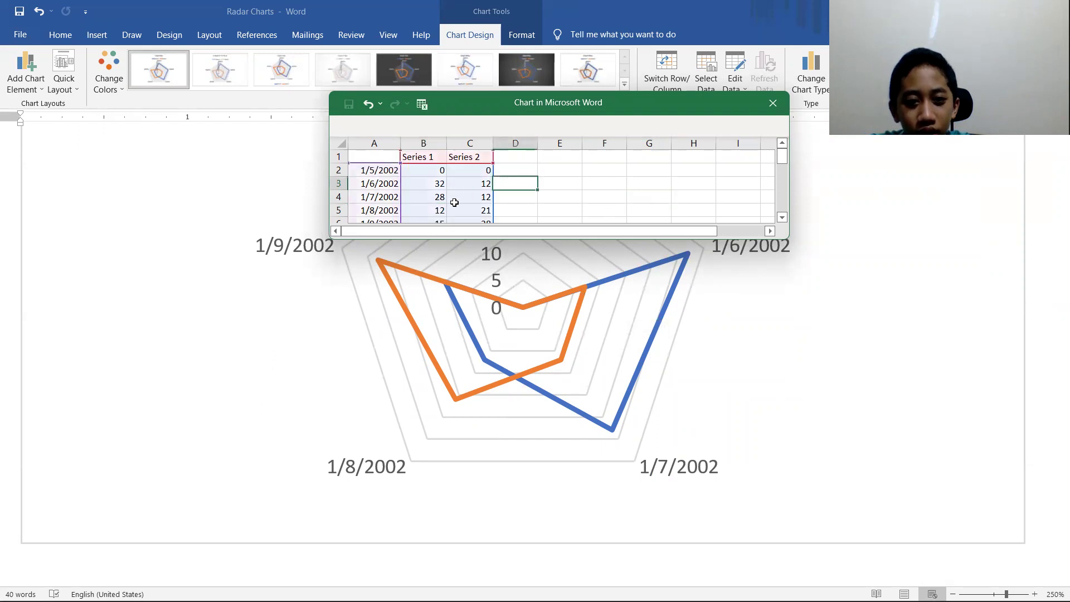
pyautogui.doubleClick(439, 211)
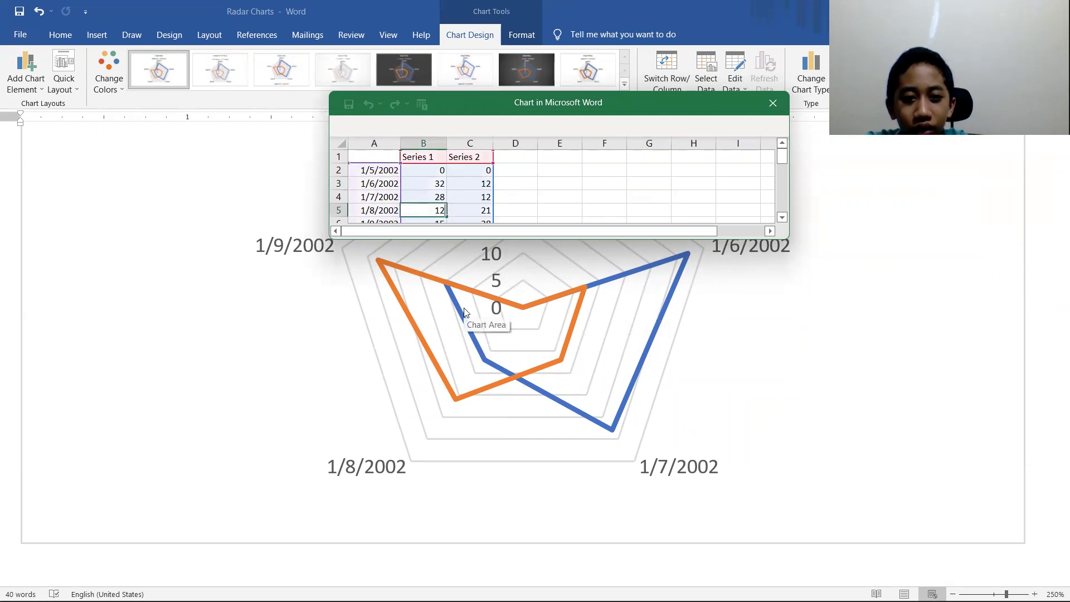
pyautogui.press('Escape')
pyautogui.press('Delete')
pyautogui.click(599, 211)
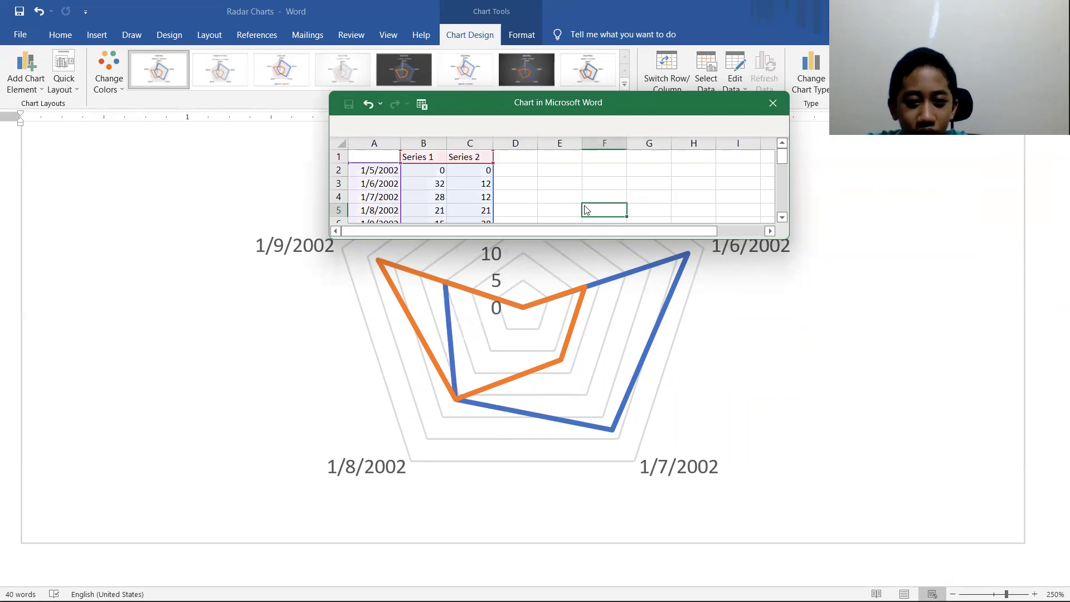
pyautogui.click(442, 212)
pyautogui.press('BackSpace')
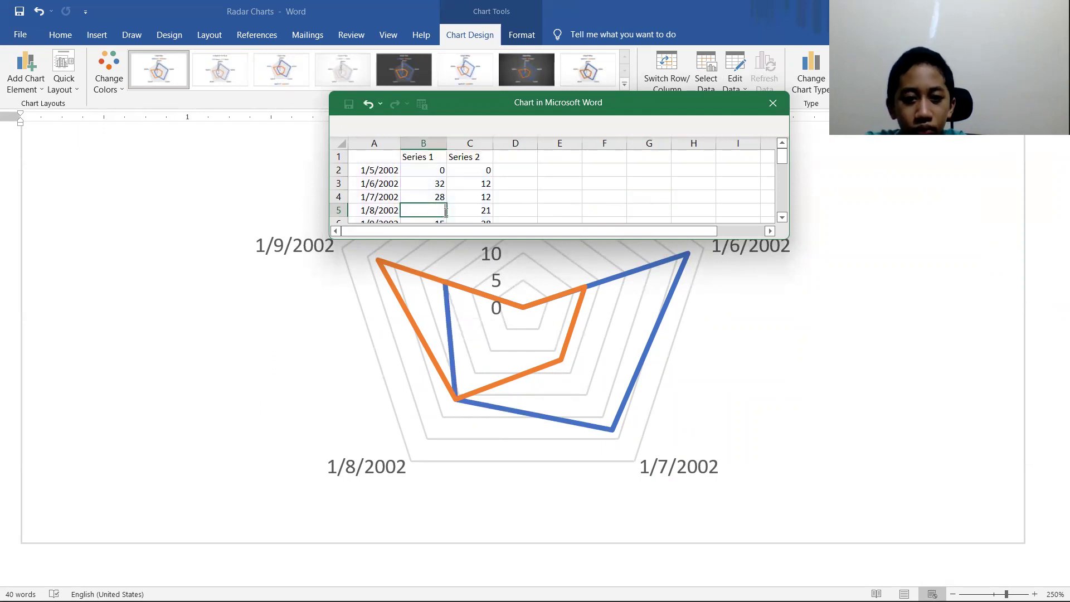
pyautogui.click(588, 197)
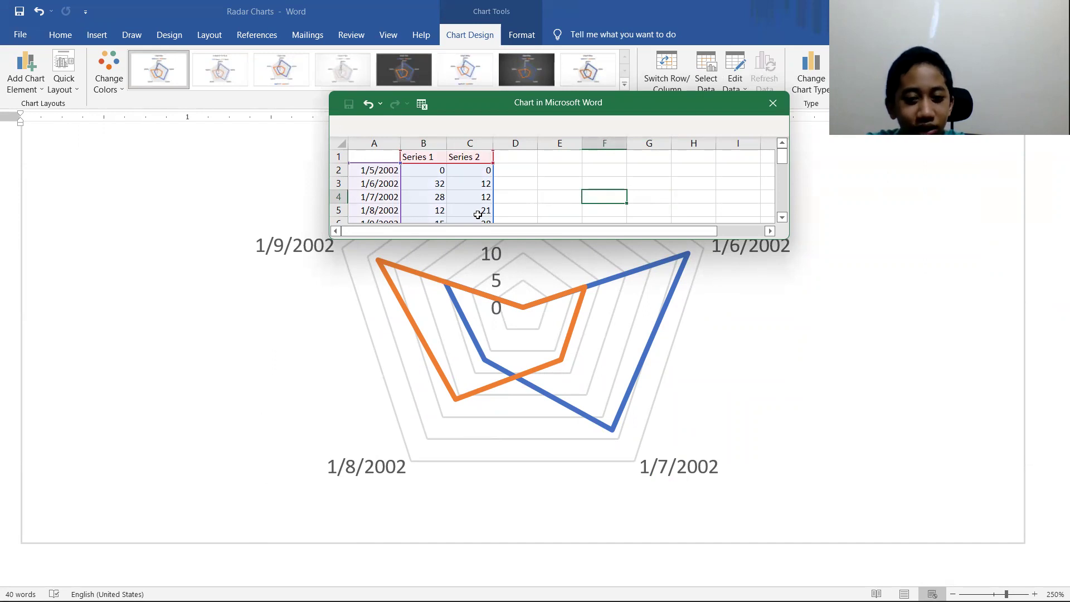
# Change Series 2's 1/8/2002 value in cell C5 from 21 to 28
pyautogui.click(485, 221)
pyautogui.scroll(1, 489, 190)
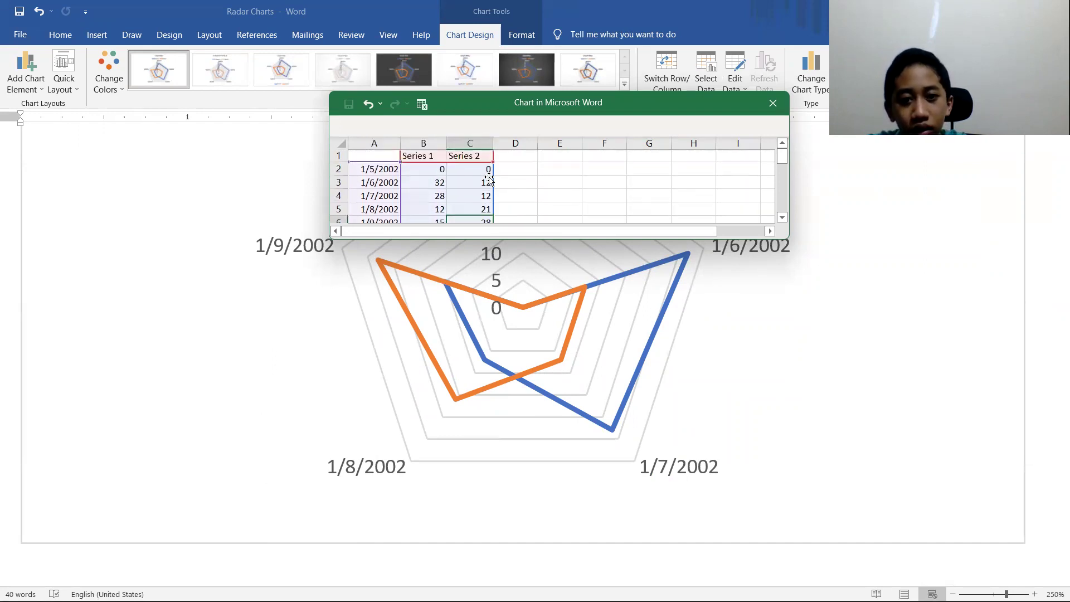
pyautogui.click(478, 208)
pyautogui.scroll(-2, 477, 207)
pyautogui.scroll(2, 477, 208)
pyautogui.scroll(-2, 477, 207)
pyautogui.scroll(2, 478, 208)
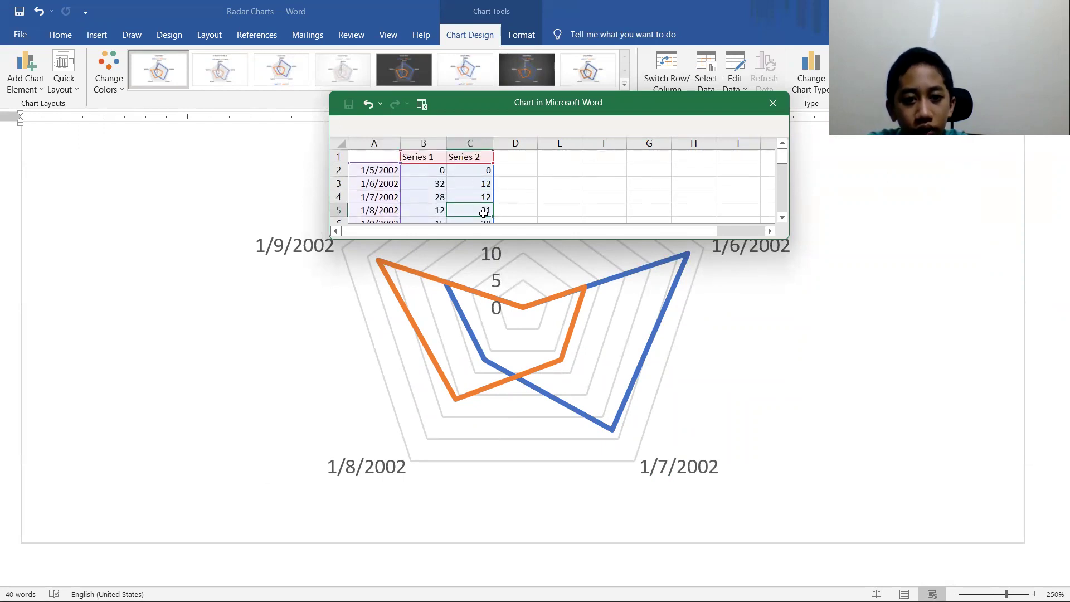
pyautogui.doubleClick(483, 213)
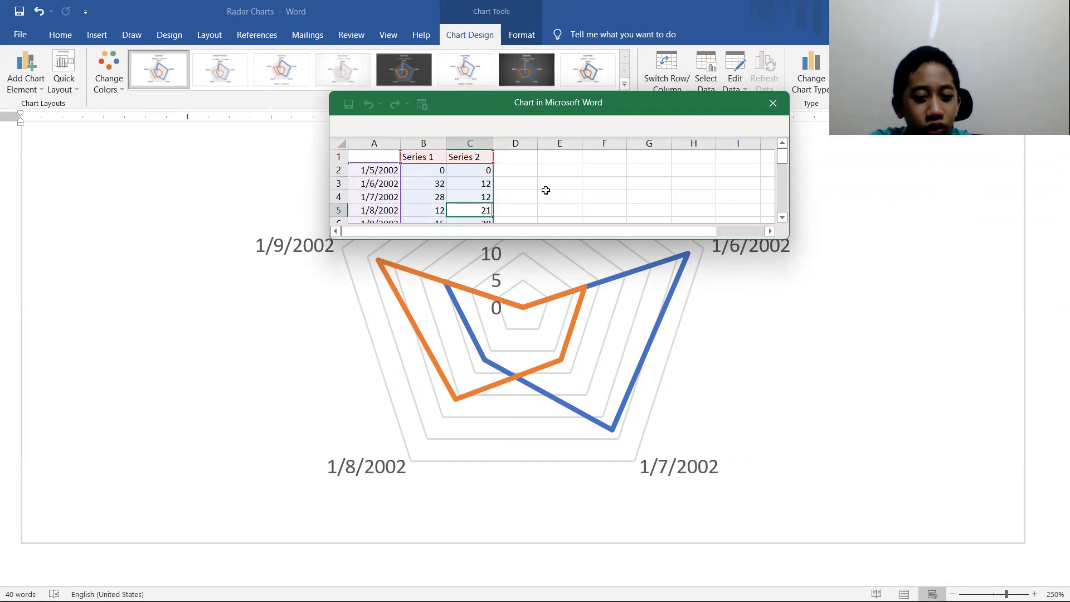
pyautogui.press('BackSpace')
pyautogui.write('8')
pyautogui.click(549, 194)
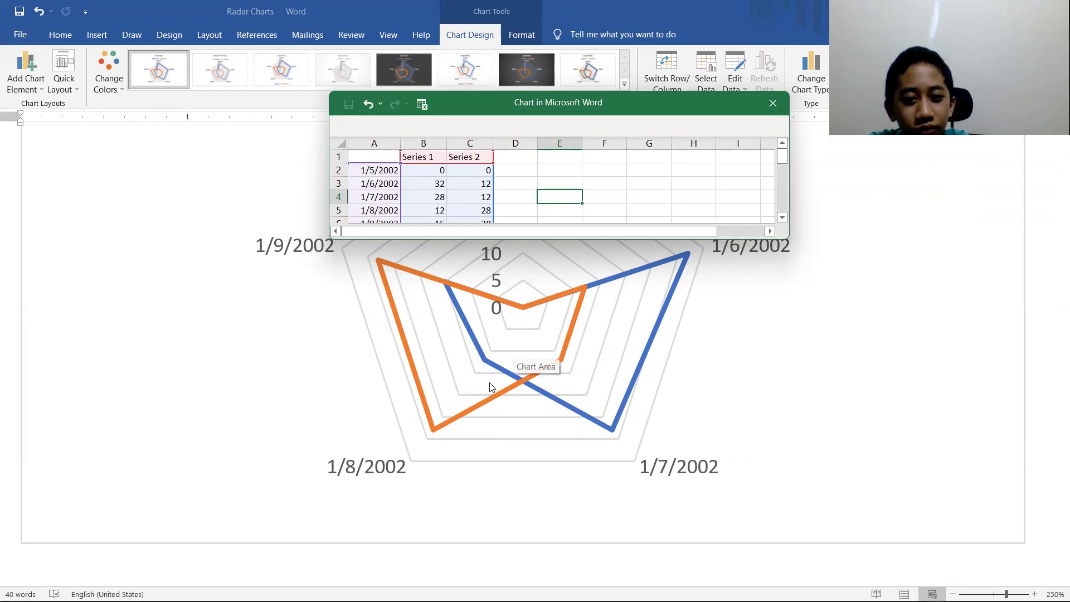
pyautogui.scroll(2, 570, 478)
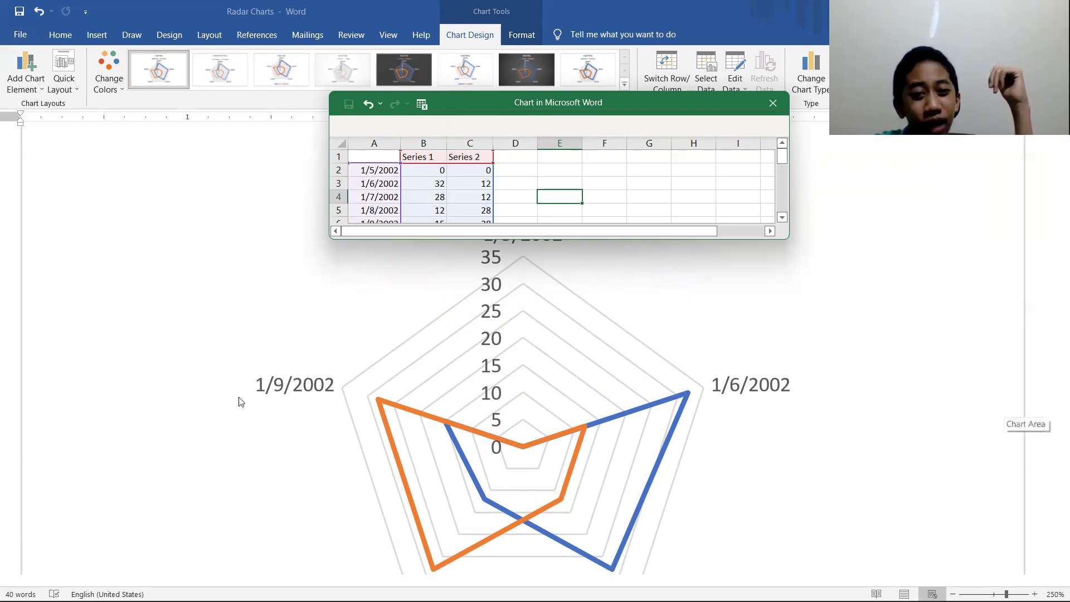
pyautogui.scroll(-2, 311, 373)
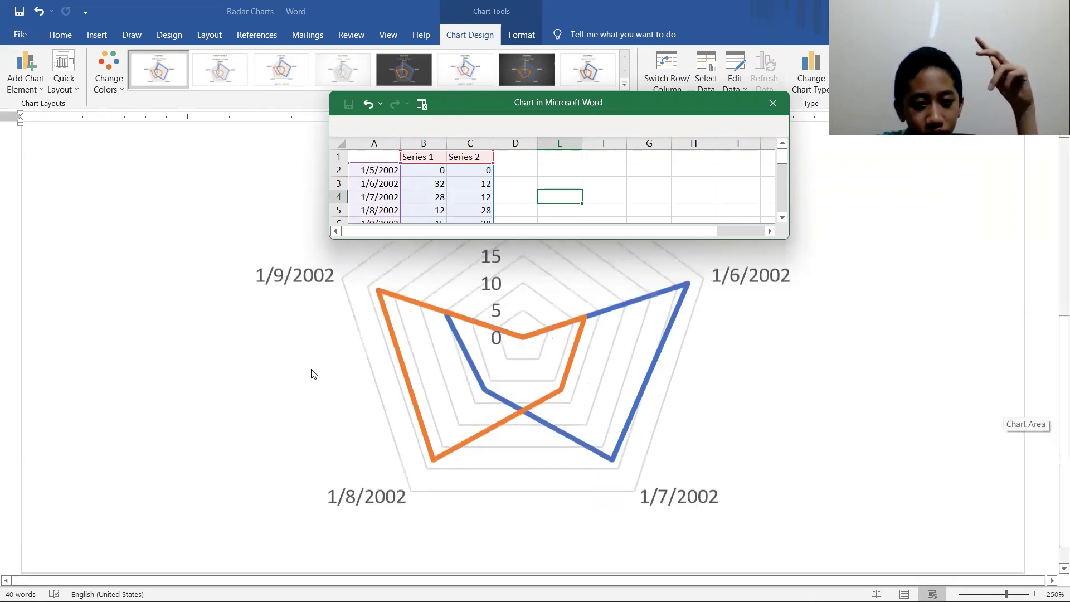
# Set Series 2 cells C2, C5 and C6 to 12
pyautogui.scroll(2, 311, 373)
pyautogui.doubleClick(480, 167)
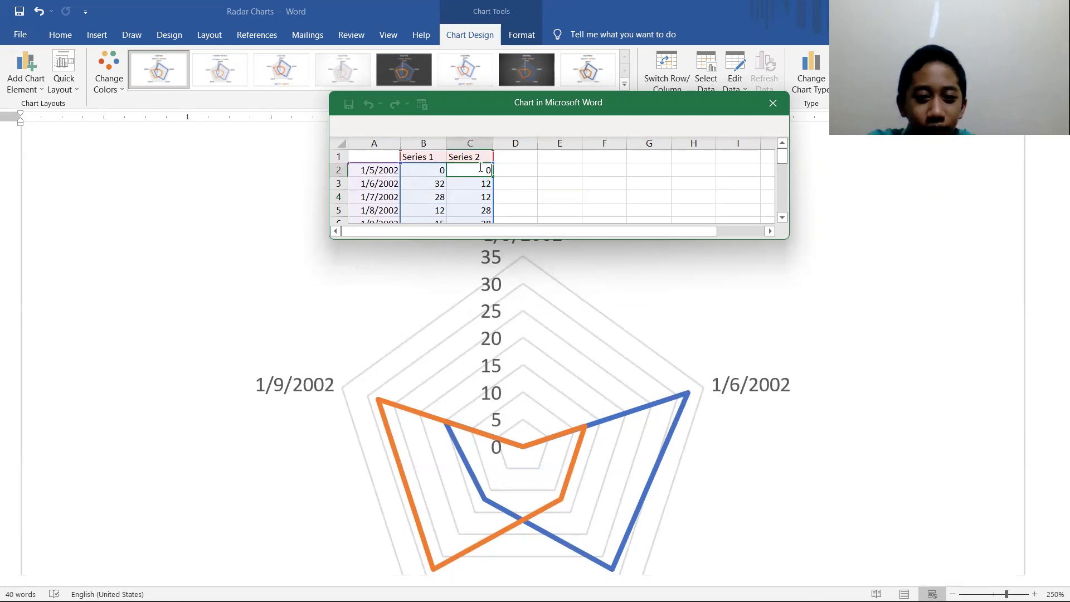
pyautogui.press('BackSpace')
pyautogui.write('12')
pyautogui.click(560, 197)
pyautogui.click(477, 210)
pyautogui.doubleClick(481, 211)
pyautogui.press('BackSpace')
pyautogui.press('BackSpace')
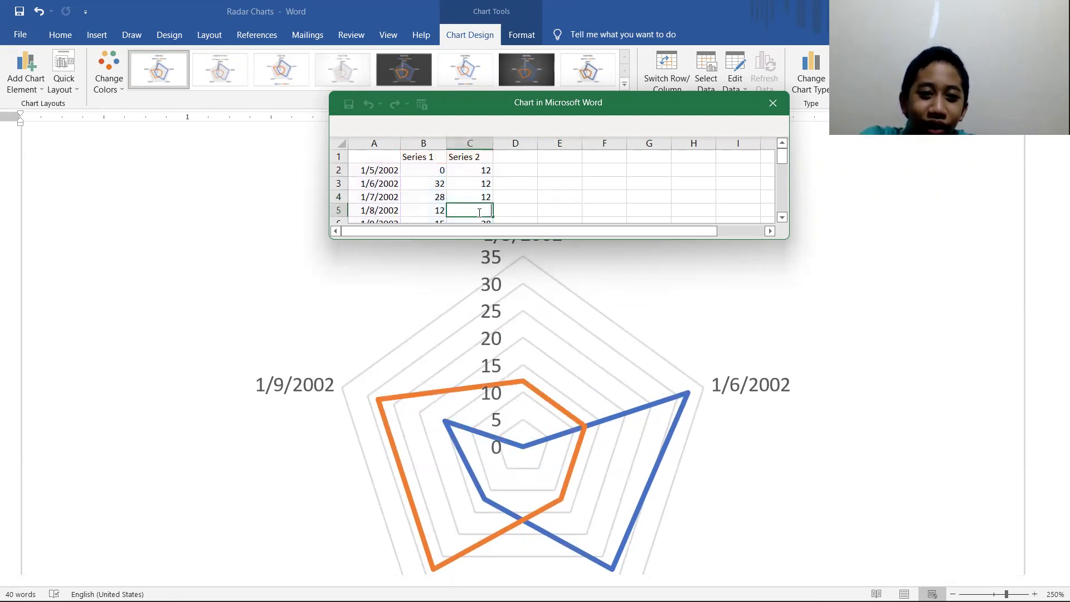
pyautogui.click(538, 194)
pyautogui.scroll(-2, 533, 192)
pyautogui.scroll(2, 526, 196)
pyautogui.scroll(-2, 497, 210)
pyautogui.doubleClick(476, 155)
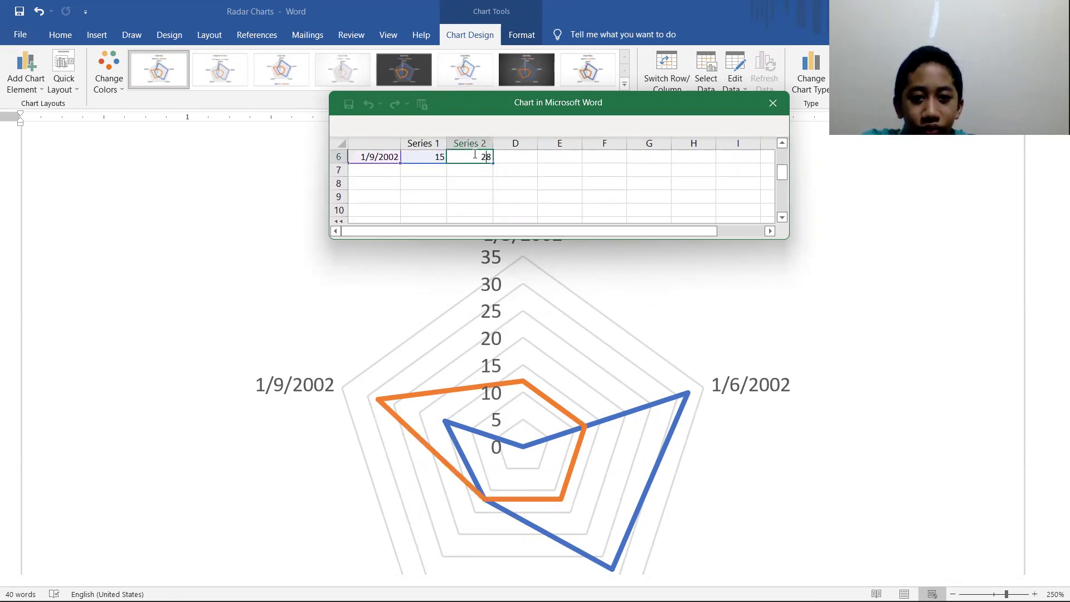
pyautogui.press('BackSpace')
pyautogui.click(544, 170)
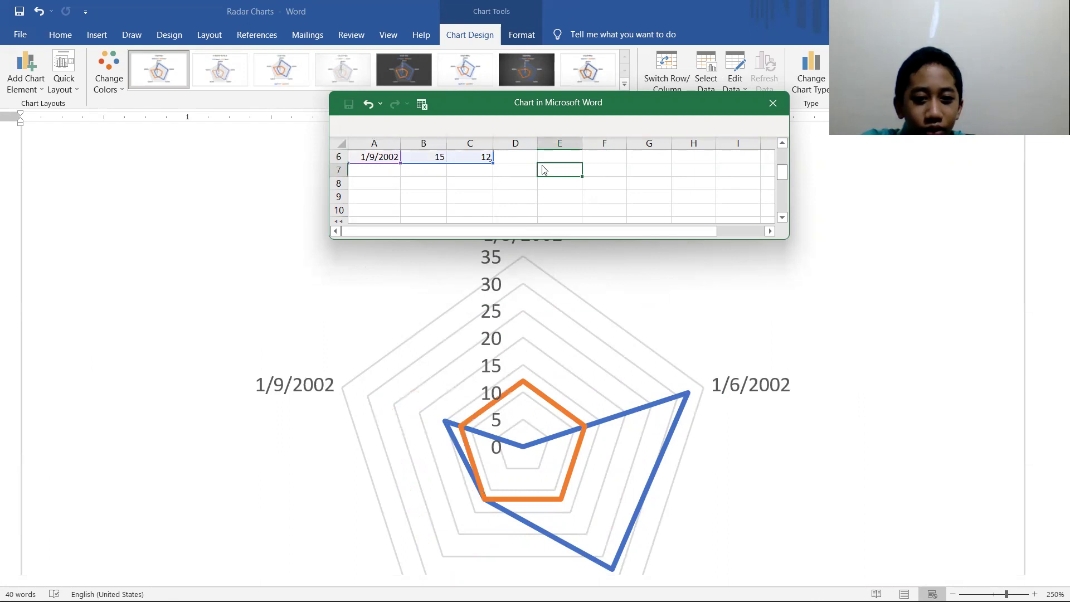
# Change Series 1 cells B2 and B3 to 13 and begin editing B4
pyautogui.scroll(2, 414, 190)
pyautogui.doubleClick(439, 172)
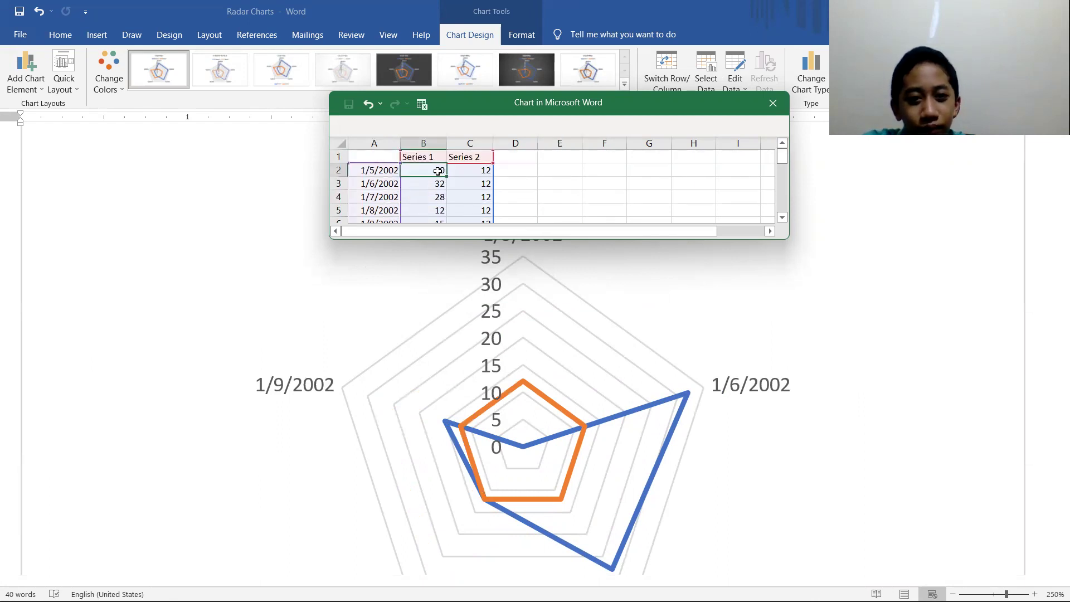
pyautogui.press('BackSpace')
pyautogui.click(517, 173)
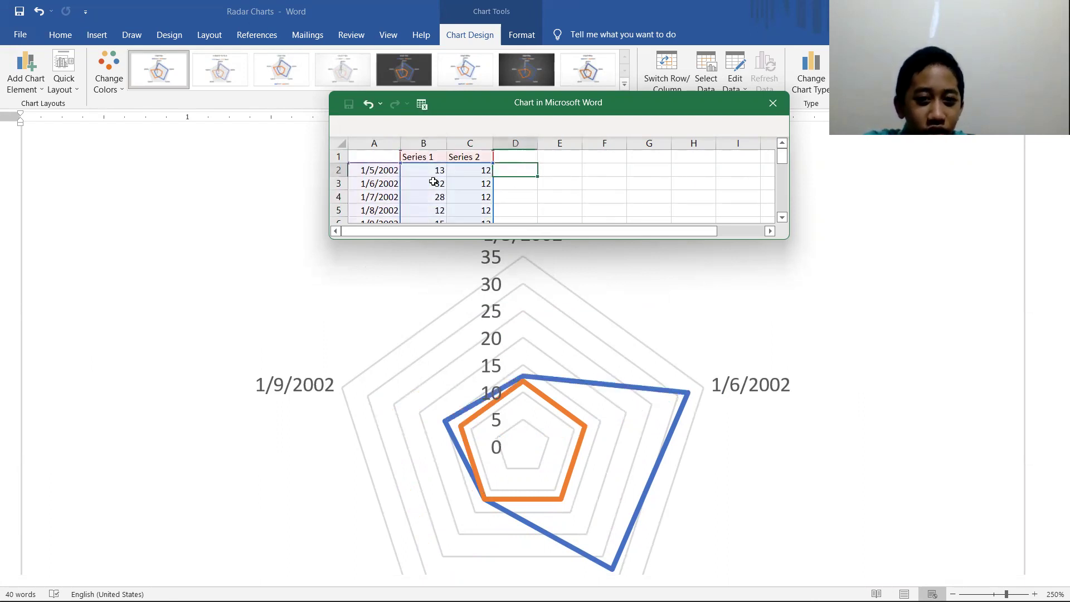
pyautogui.click(432, 189)
pyautogui.scroll(-1, 433, 190)
pyautogui.scroll(1, 435, 193)
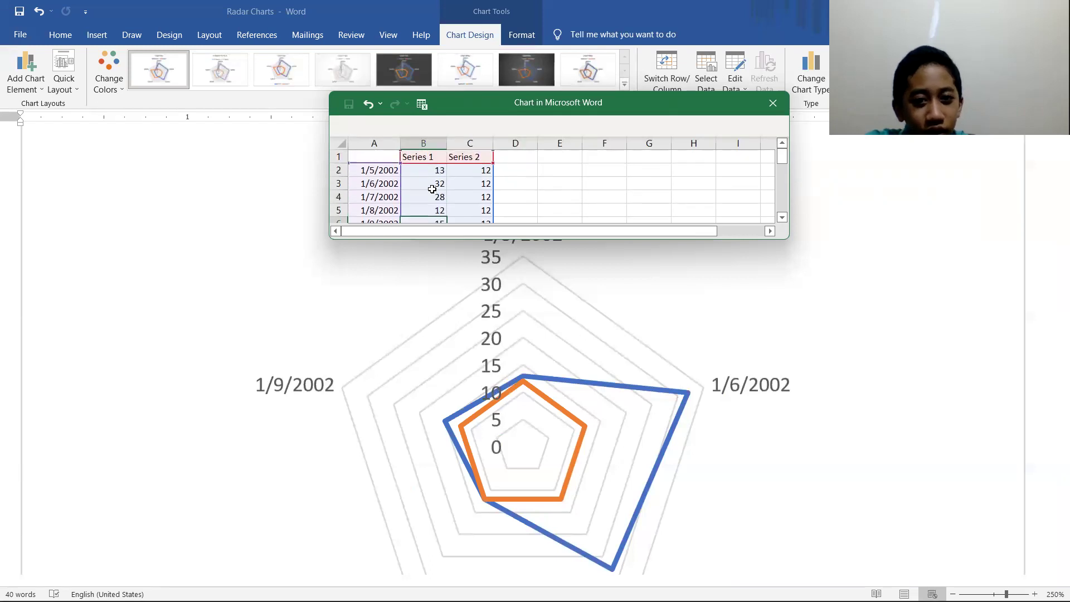
pyautogui.doubleClick(434, 183)
pyautogui.press('BackSpace')
pyautogui.press('BackSpace')
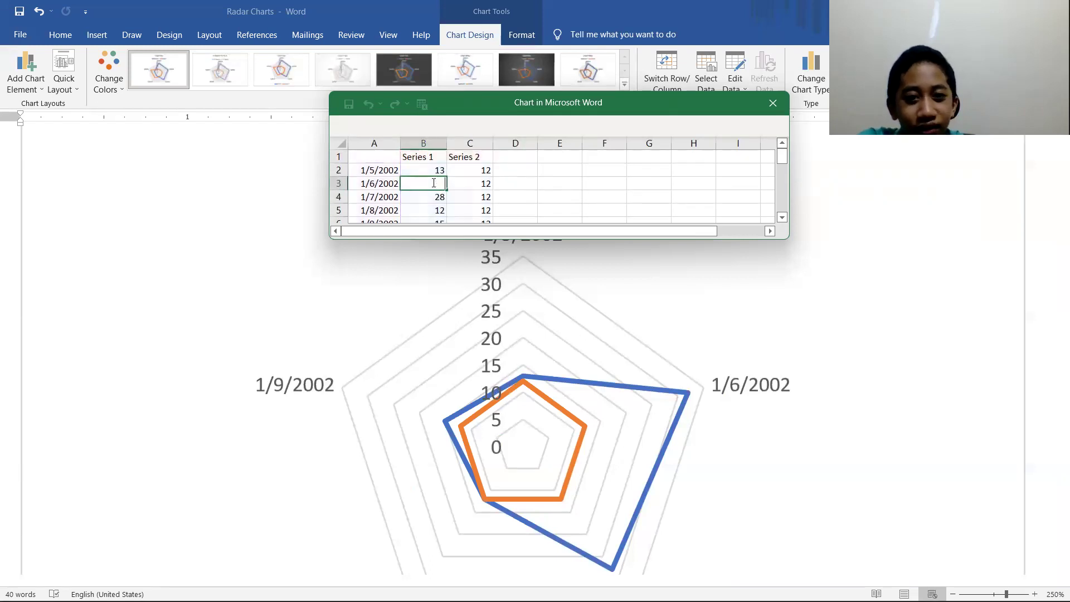
pyautogui.write('13')
pyautogui.press('Return')
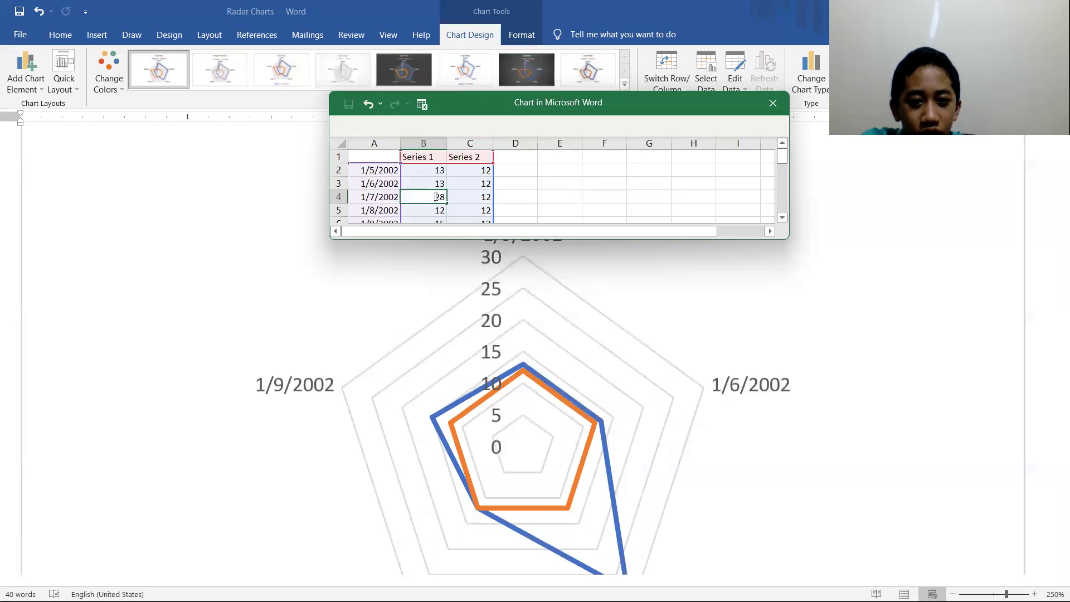
pyautogui.press('BackSpace')
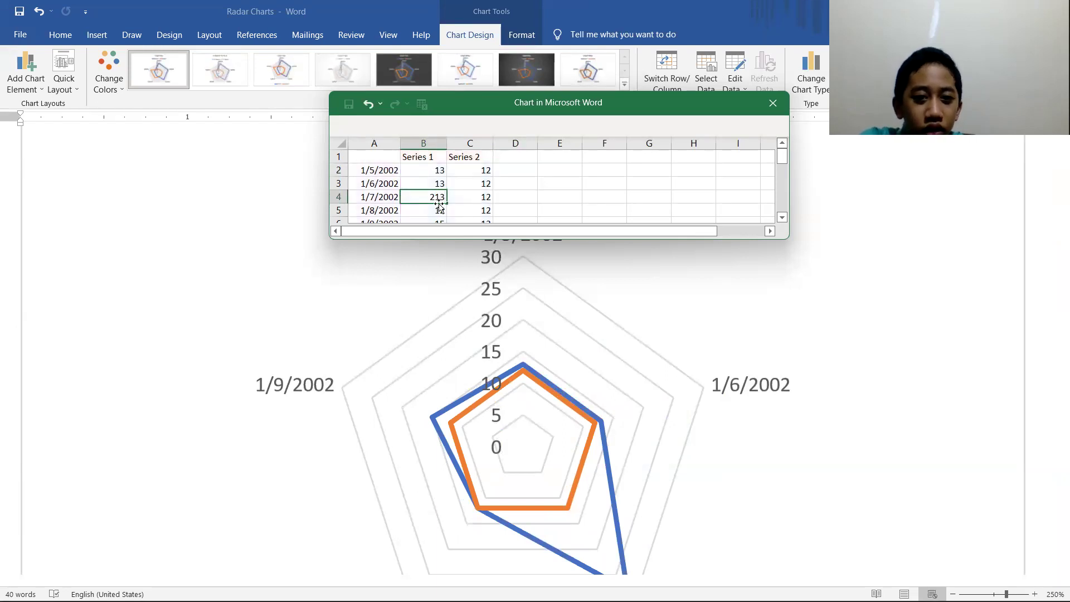
# Correct cell B4 from 213 to 13
pyautogui.write('13')
pyautogui.click(577, 180)
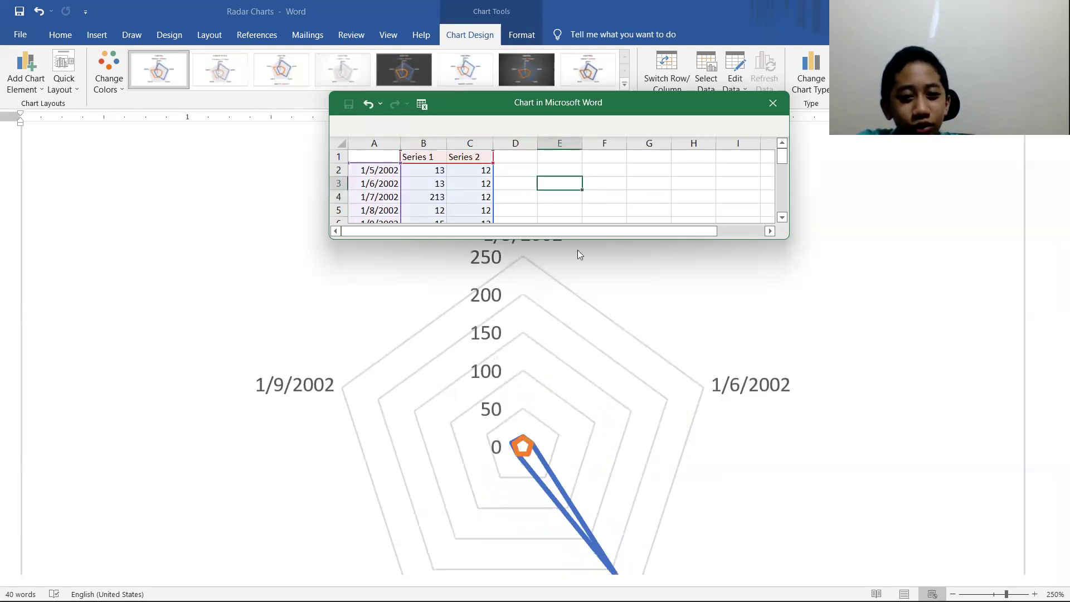
pyautogui.scroll(-3, 559, 413)
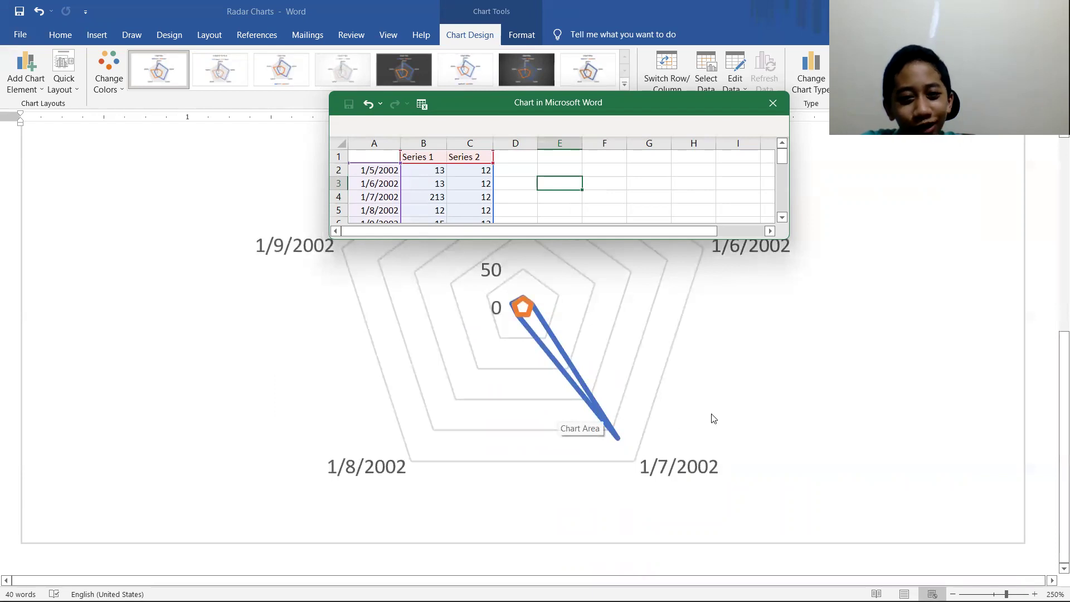
pyautogui.scroll(3, 589, 337)
pyautogui.scroll(-3, 547, 303)
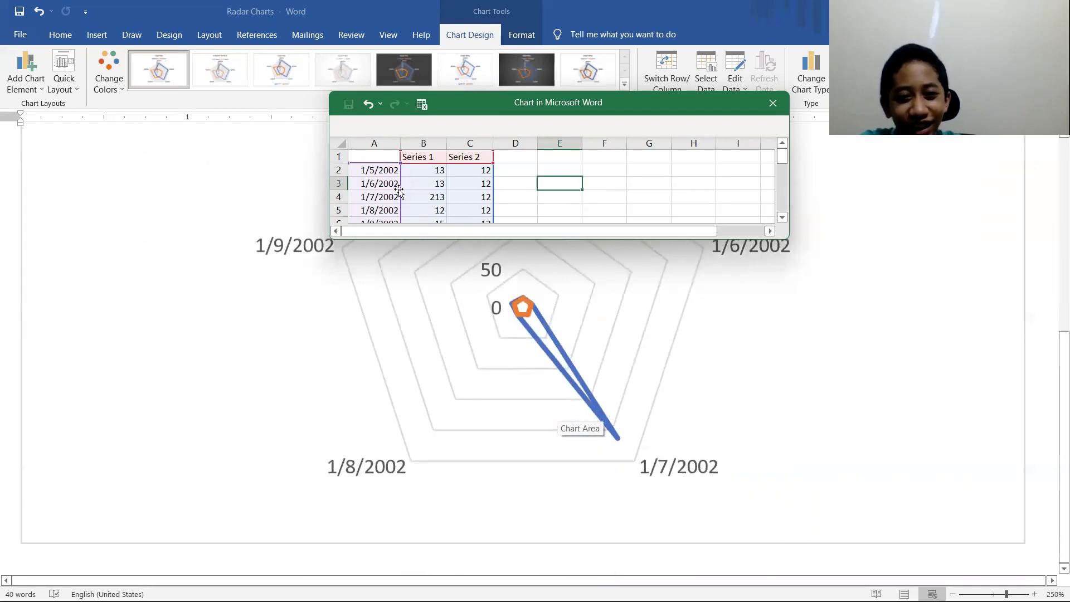
pyautogui.click(437, 198)
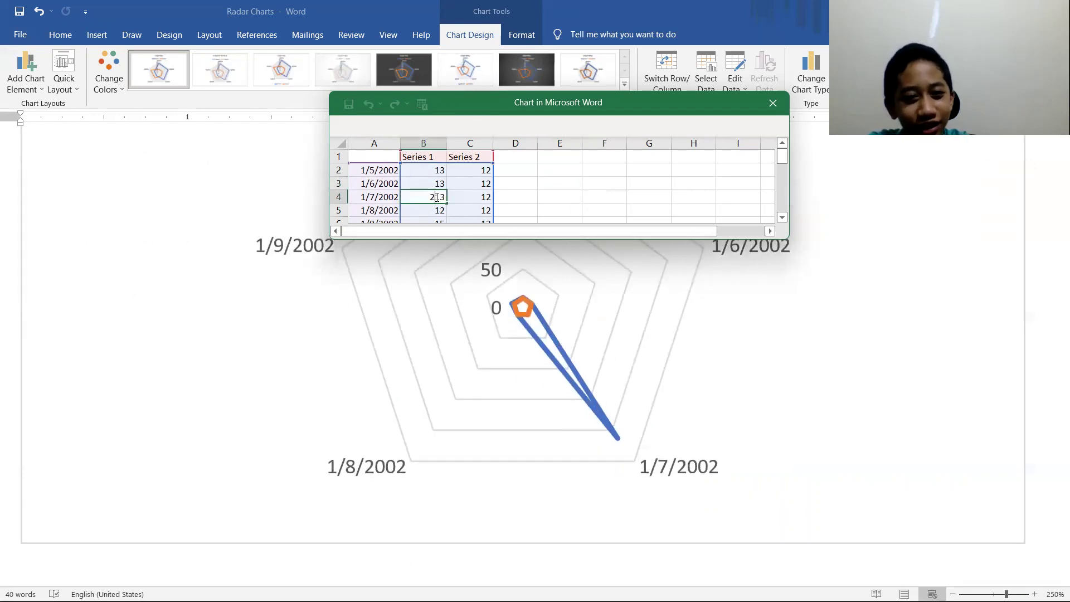
pyautogui.write('13')
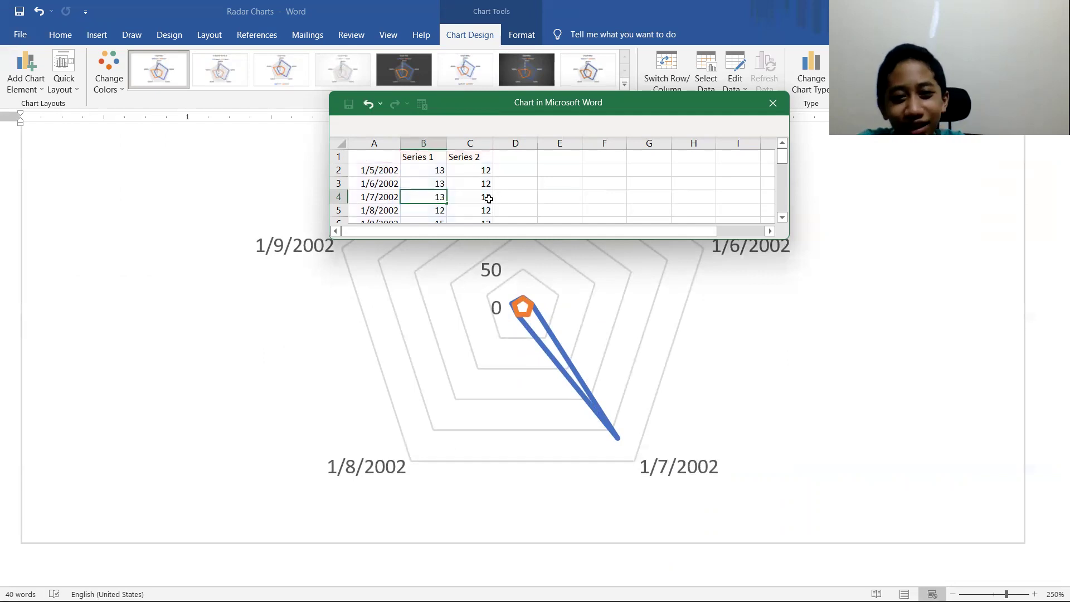
pyautogui.click(498, 201)
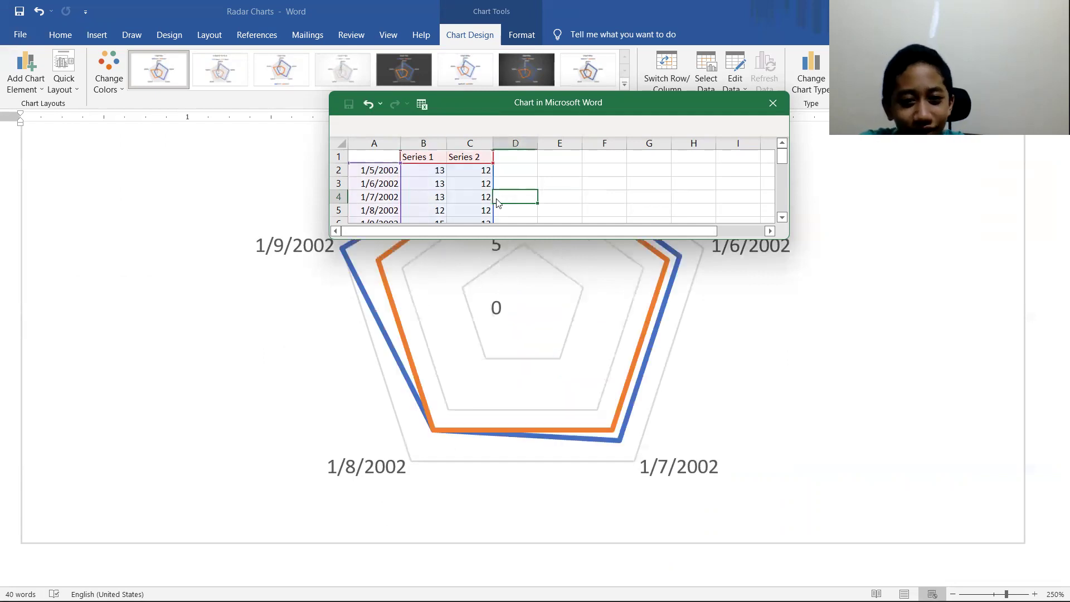
# Change Series 1 cells B5 and B6 to 13
pyautogui.scroll(-2, 430, 213)
pyautogui.scroll(2, 430, 212)
pyautogui.scroll(-1, 430, 218)
pyautogui.scroll(1, 430, 216)
pyautogui.doubleClick(427, 211)
pyautogui.press('Delete')
pyautogui.write('3')
pyautogui.click(534, 197)
pyautogui.scroll(-5, 455, 211)
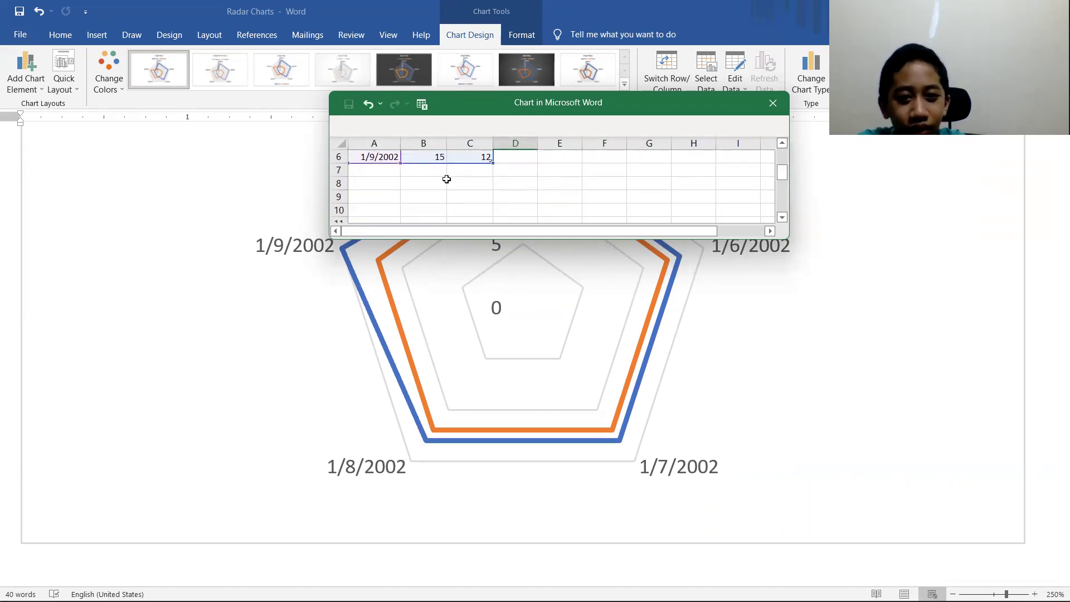
pyautogui.doubleClick(427, 157)
pyautogui.press('Delete')
pyautogui.click(563, 186)
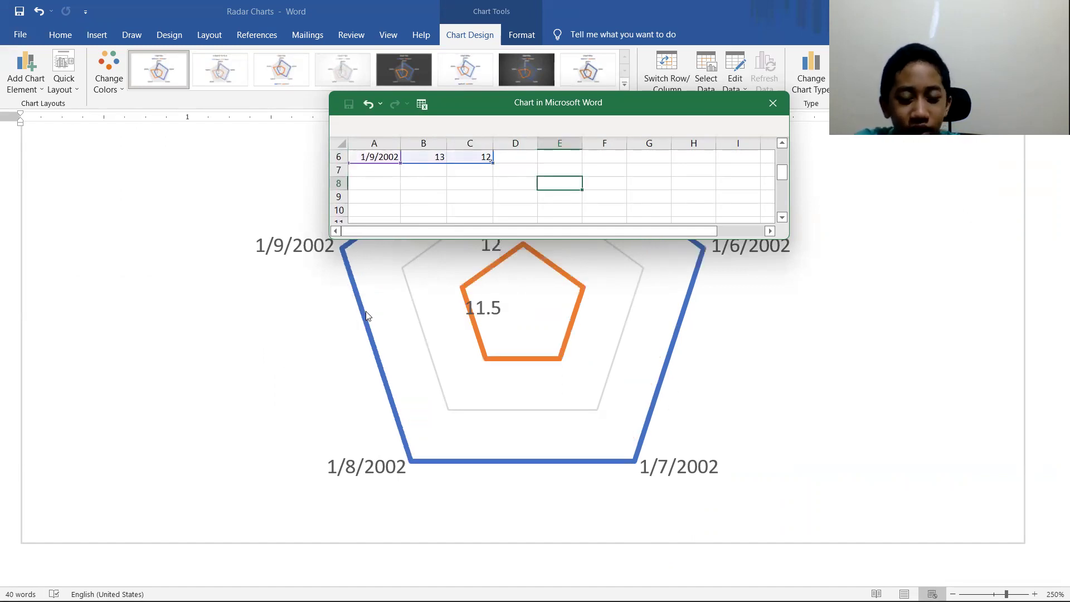
# Move the chart data window off the chart and close it
pyautogui.moveTo(579, 103); pyautogui.dragTo(562, 469)
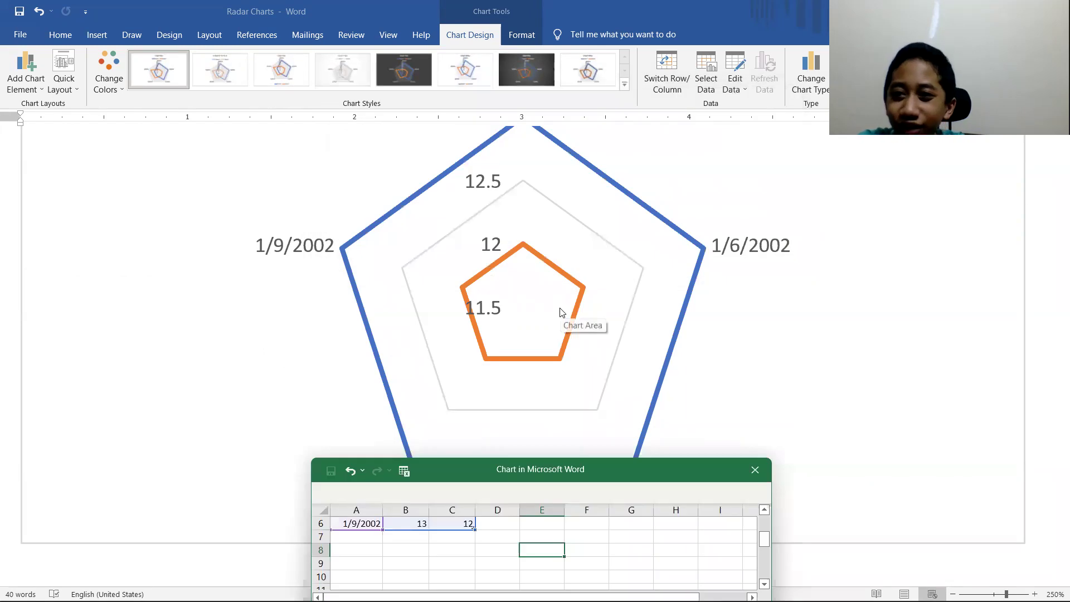
pyautogui.click(751, 470)
pyautogui.scroll(-3, 661, 432)
pyautogui.scroll(5, 661, 432)
pyautogui.scroll(-6, 510, 335)
pyautogui.scroll(2, 511, 322)
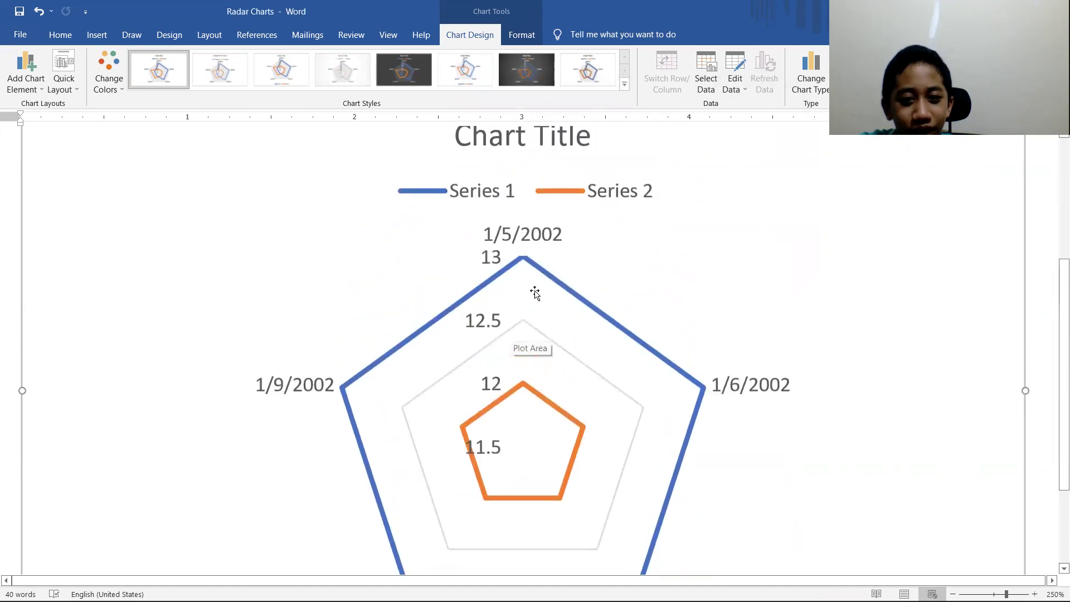
# Select the plot area, the orange Series 2 line and its individual data points
pyautogui.rightClick(535, 293)
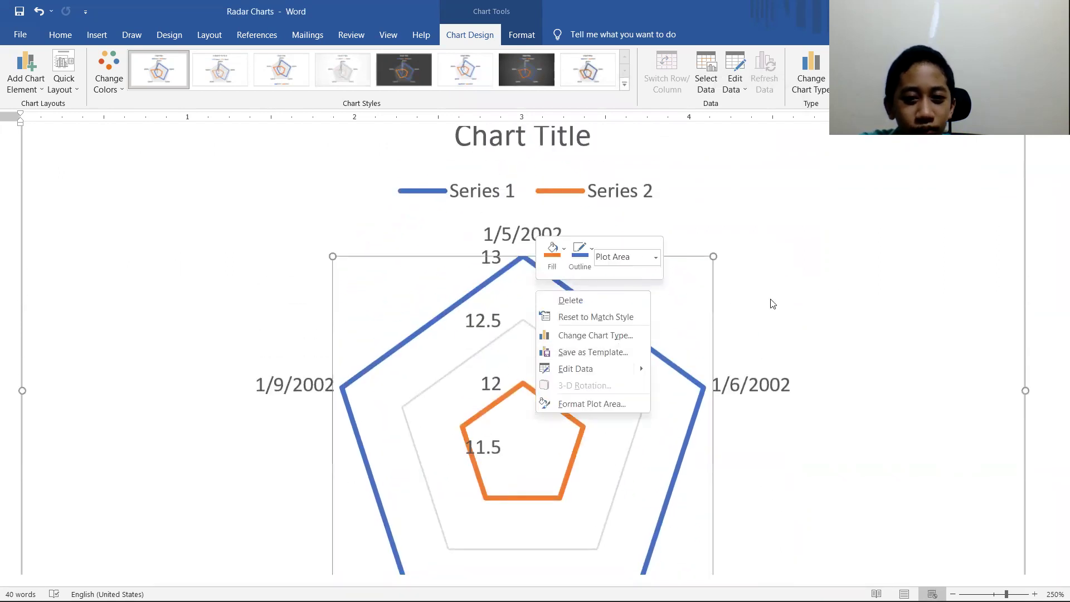
pyautogui.scroll(-2, 566, 402)
pyautogui.click(567, 340)
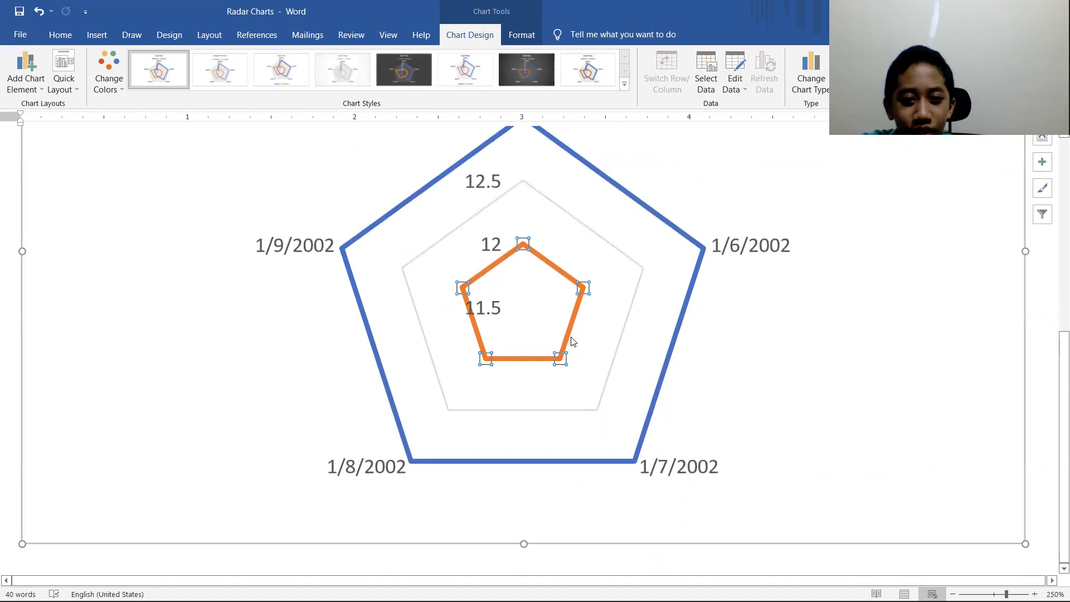
pyautogui.rightClick(571, 337)
pyautogui.press('Escape')
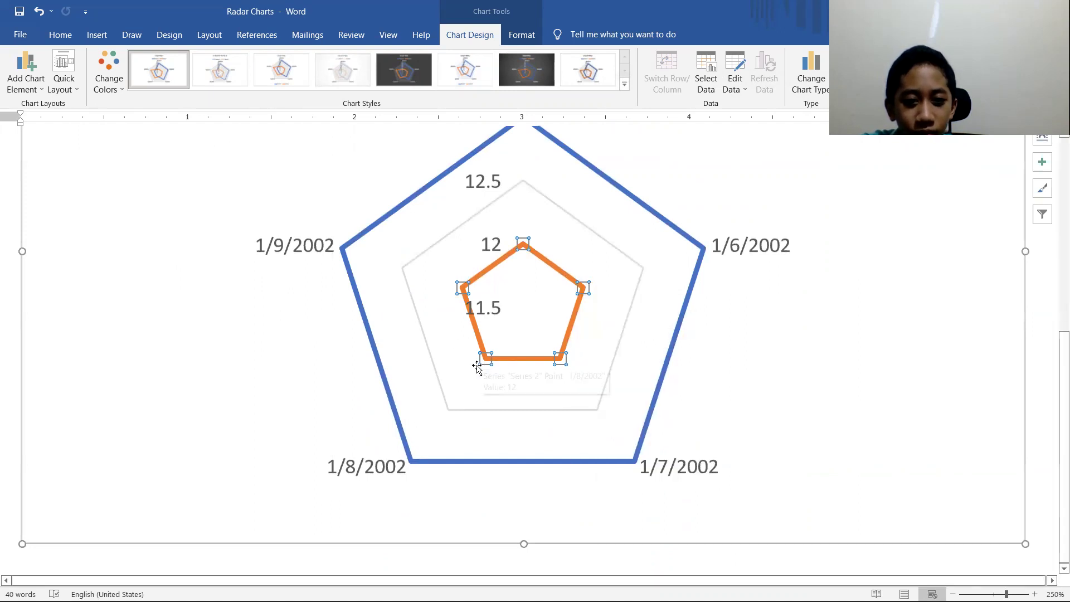
pyautogui.press('Right')
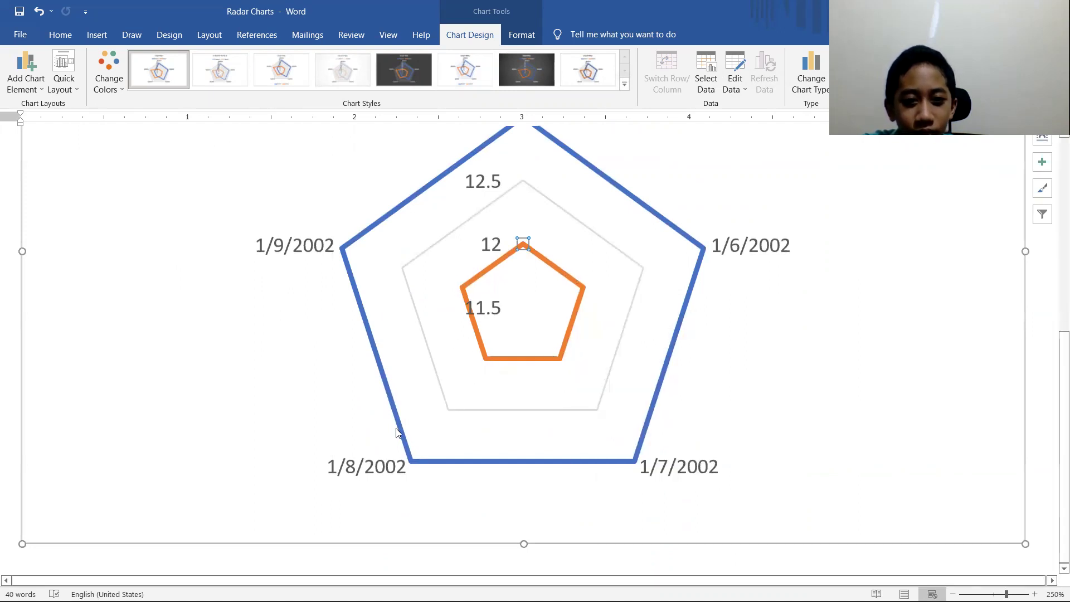
pyautogui.click(487, 359)
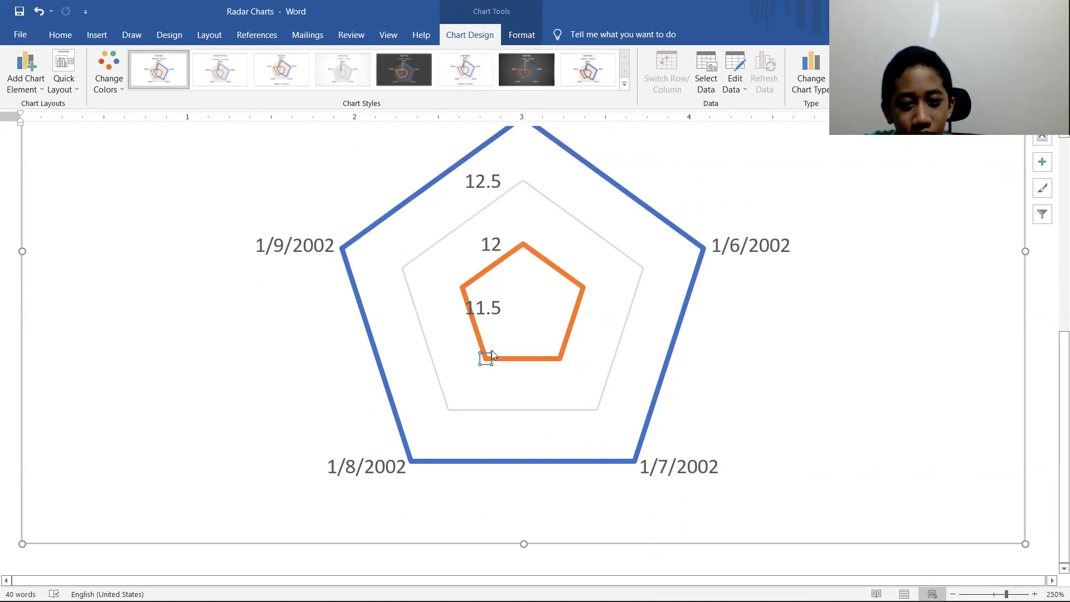
pyautogui.click(540, 321)
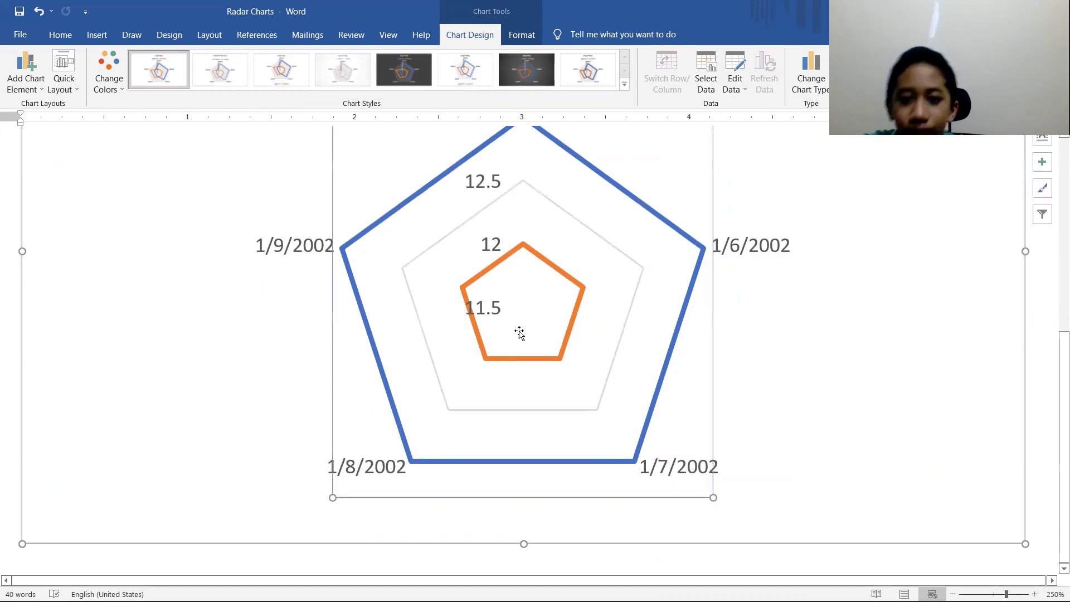
pyautogui.scroll(2, 532, 326)
pyautogui.scroll(1, 535, 322)
pyautogui.rightClick(552, 371)
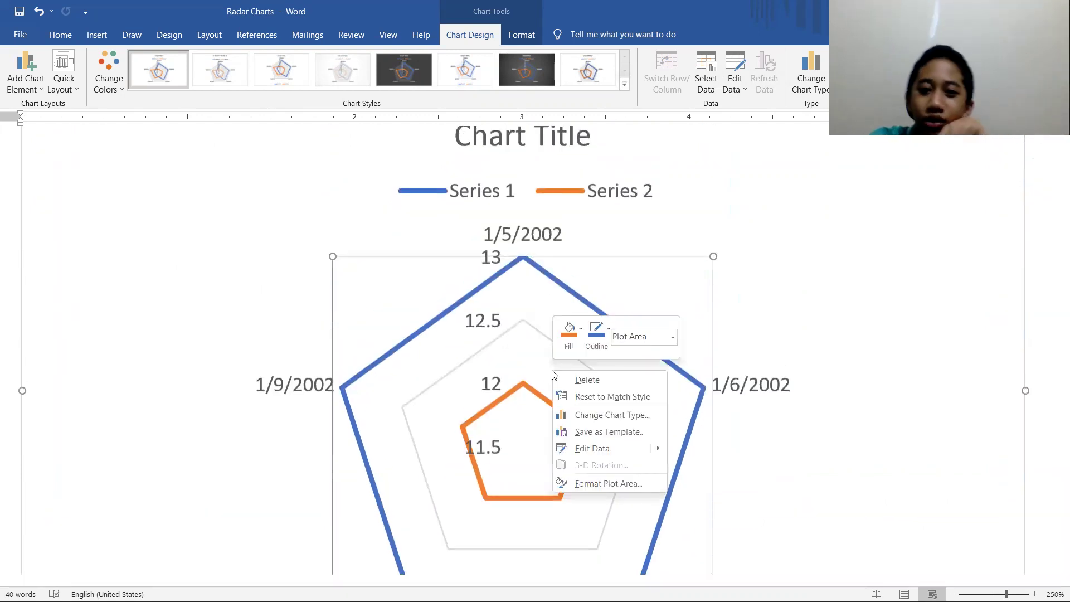
pyautogui.press('Escape')
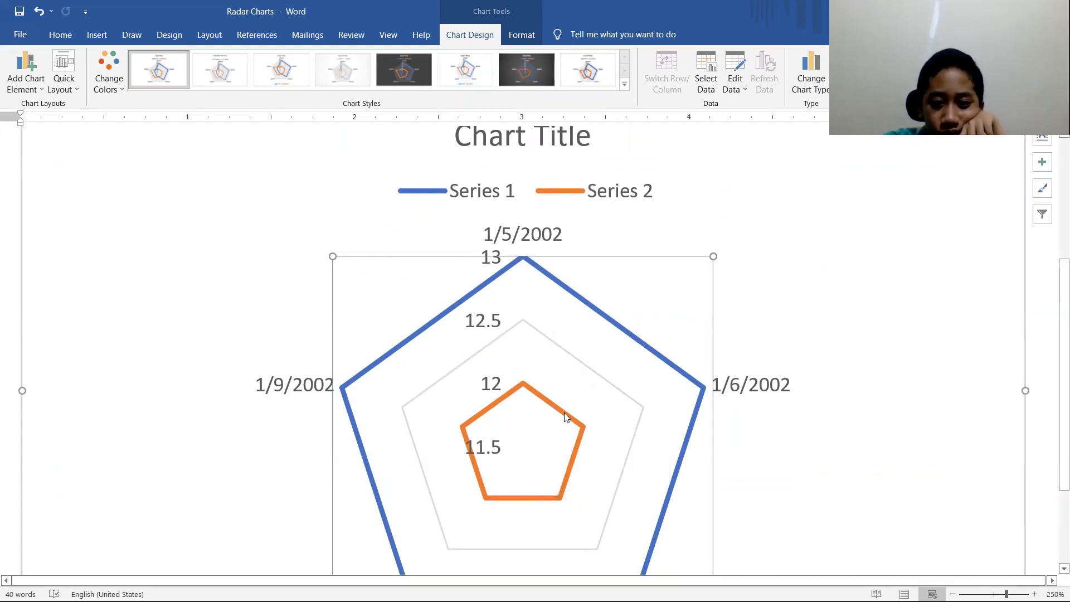
# Try a fill colour on Series 2, then reselect the line for its options
pyautogui.rightClick(567, 417)
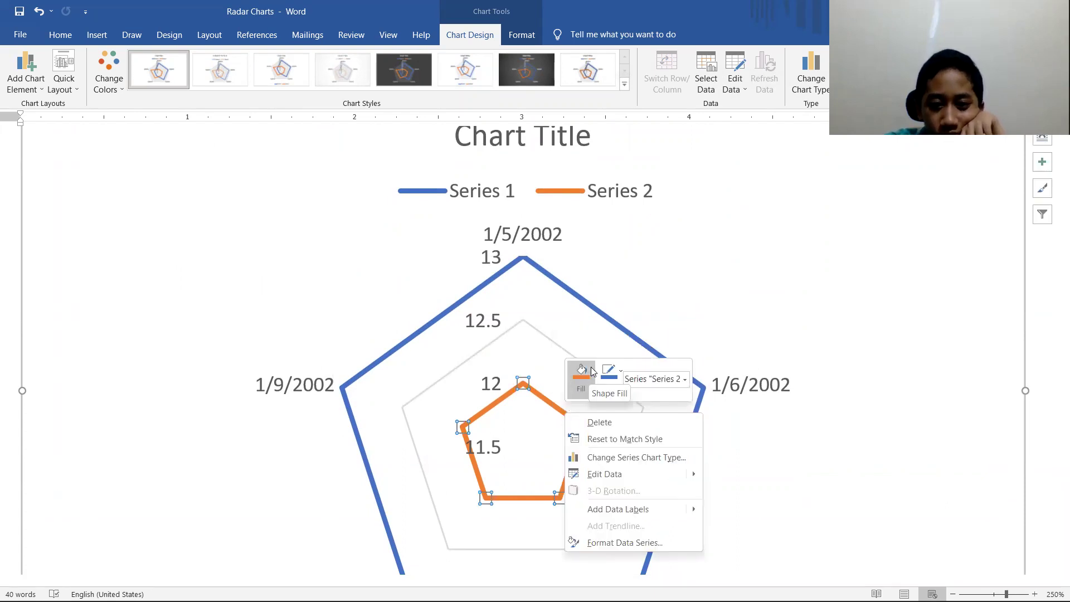
pyautogui.click(592, 372)
pyautogui.click(587, 424)
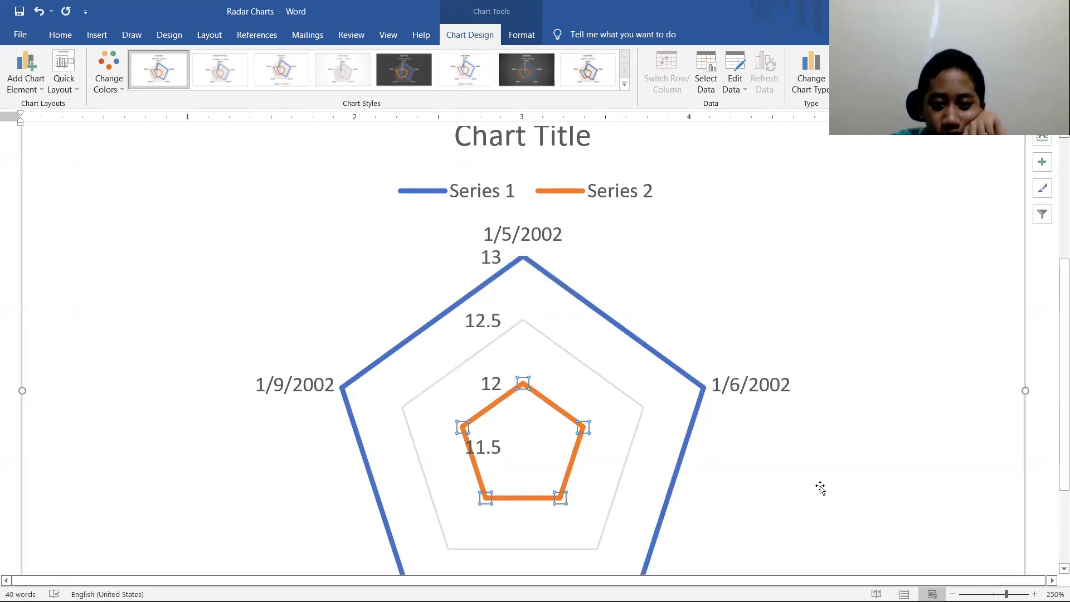
pyautogui.click(700, 471)
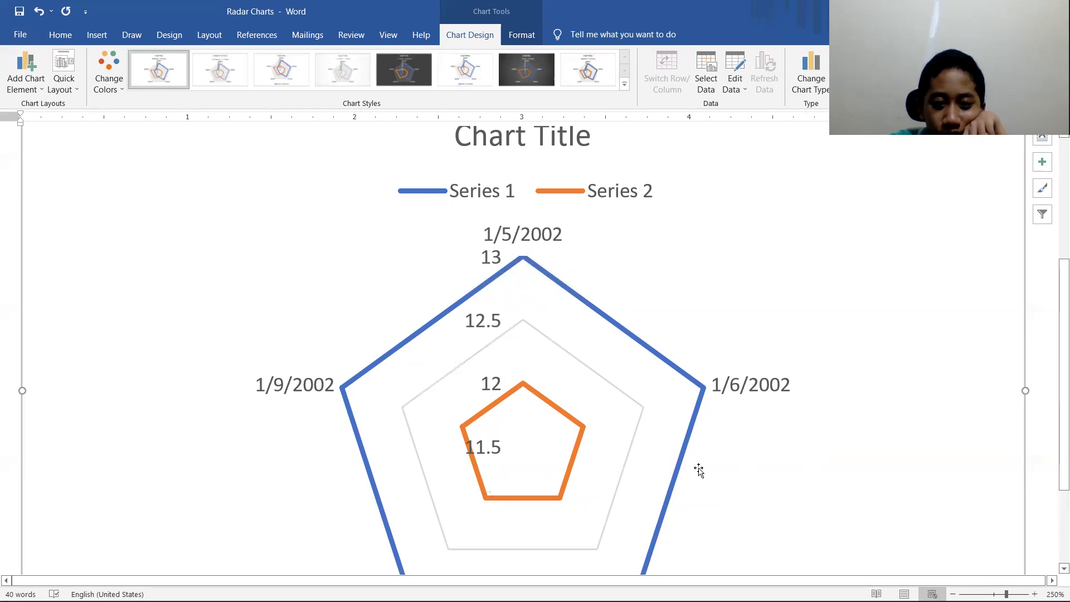
pyautogui.rightClick(559, 410)
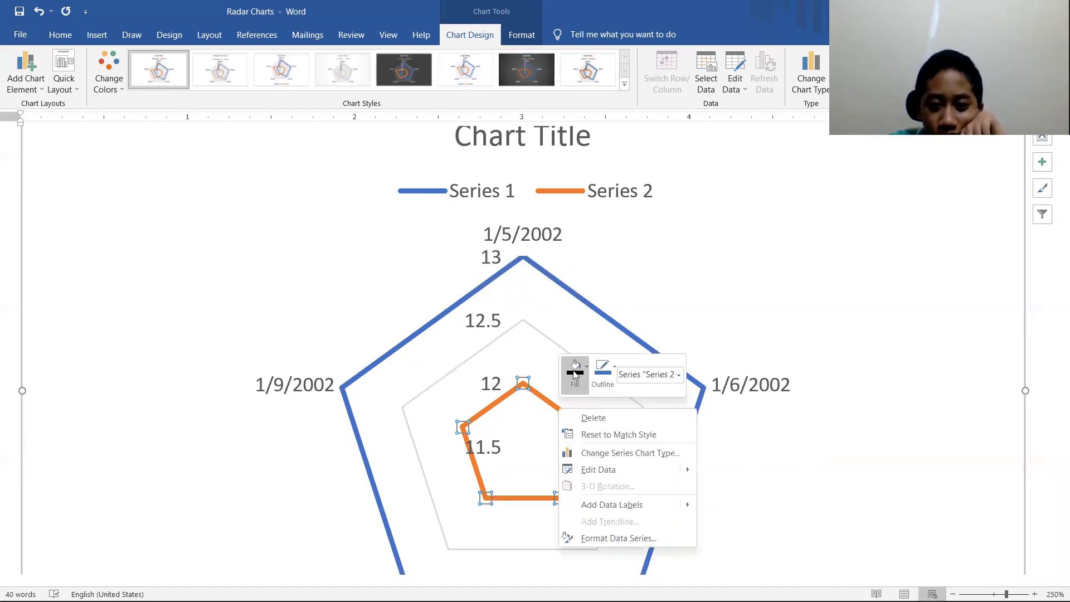
pyautogui.click(613, 377)
pyautogui.click(815, 464)
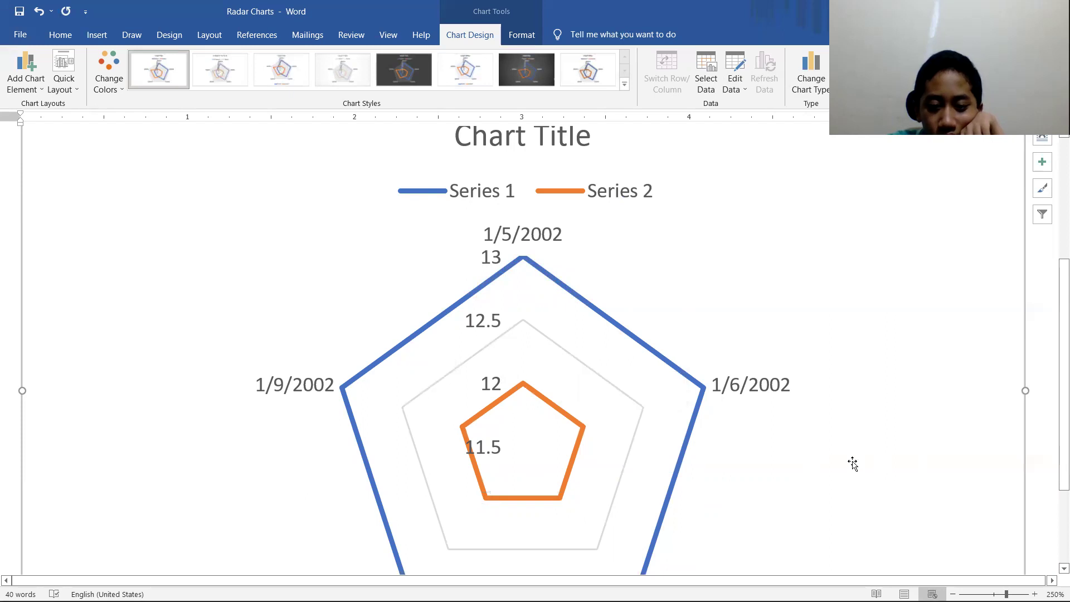
pyautogui.click(564, 419)
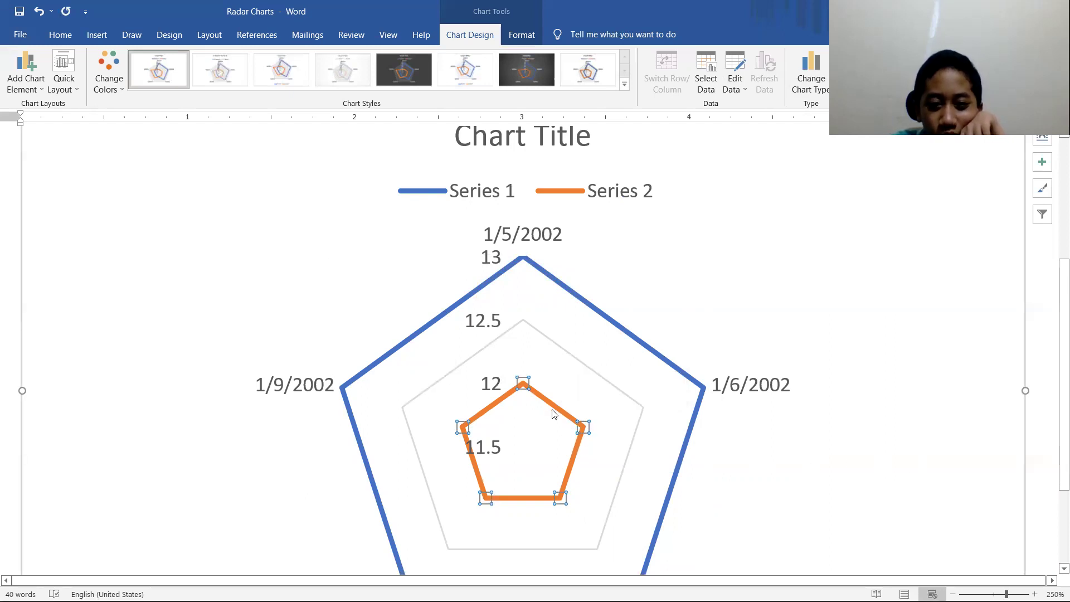
pyautogui.rightClick(554, 414)
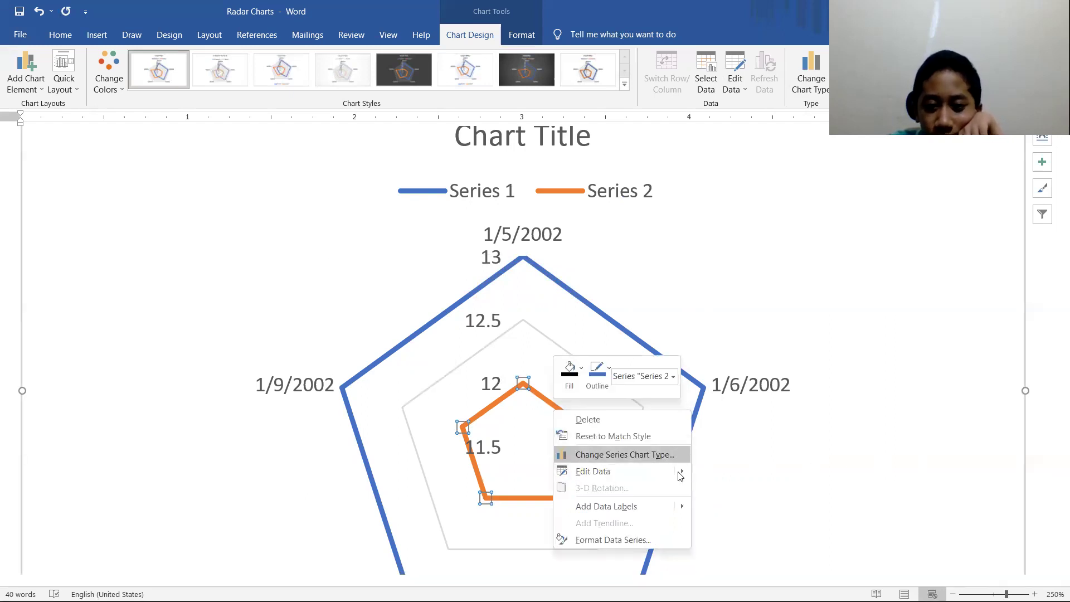
# Open Format Data Series and set the Series 2 line colour to black
pyautogui.click(664, 543)
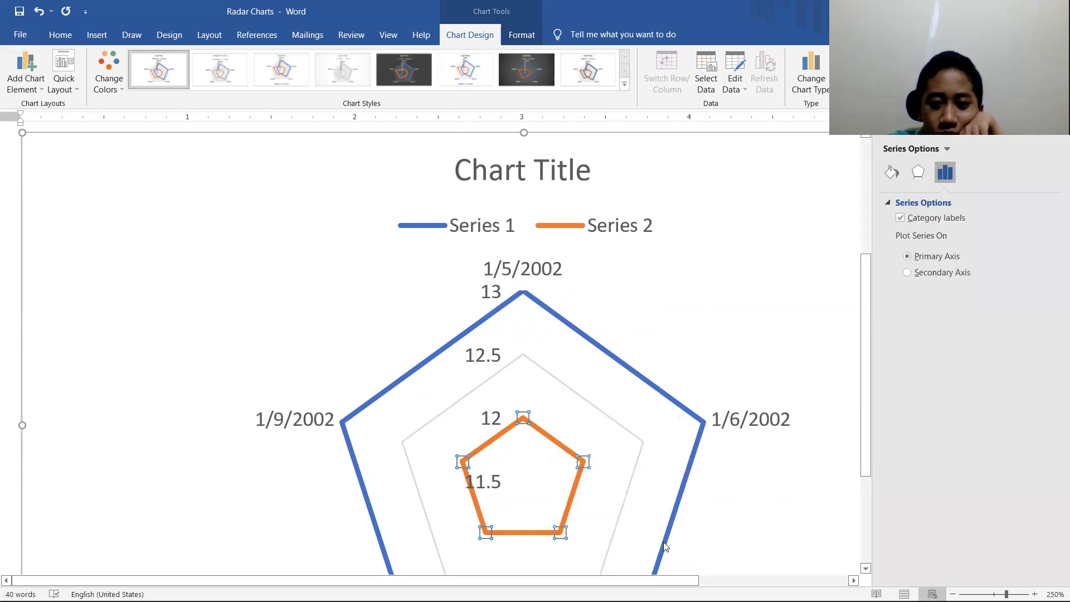
pyautogui.scroll(2, 842, 290)
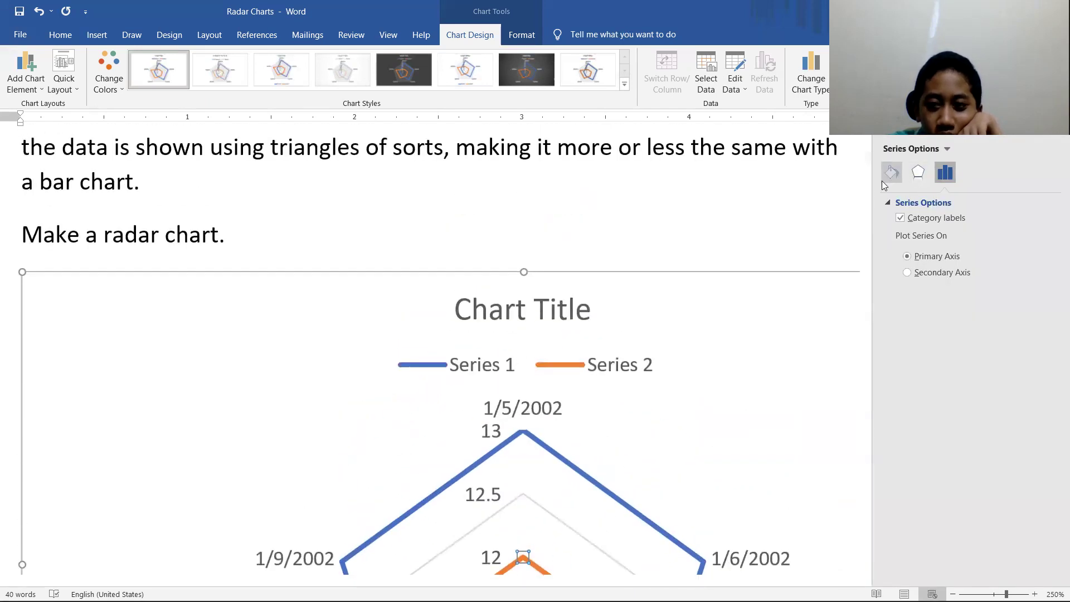
pyautogui.click(892, 172)
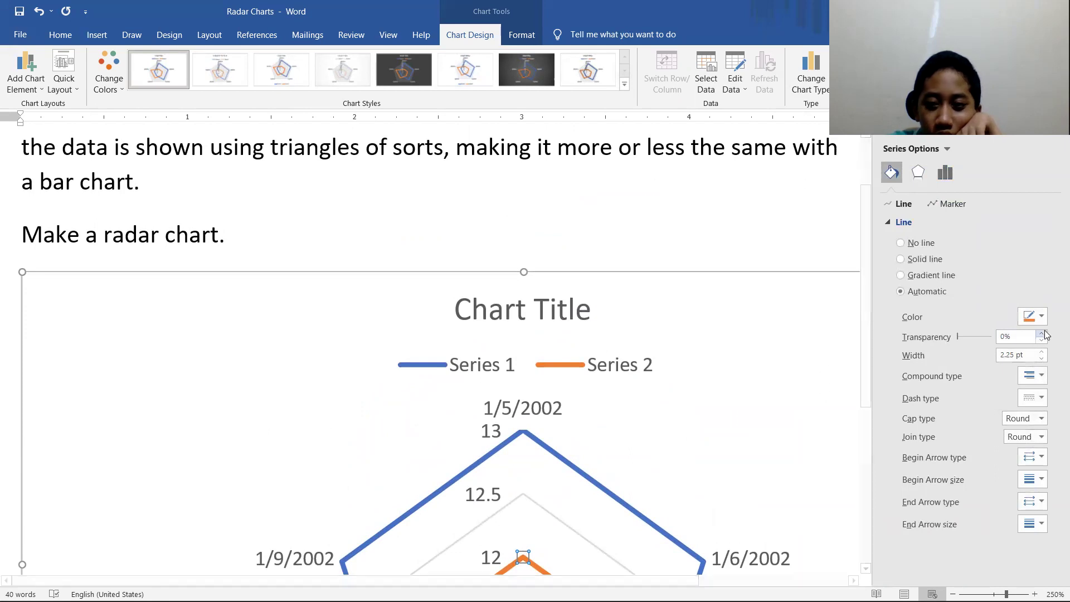
pyautogui.click(1033, 316)
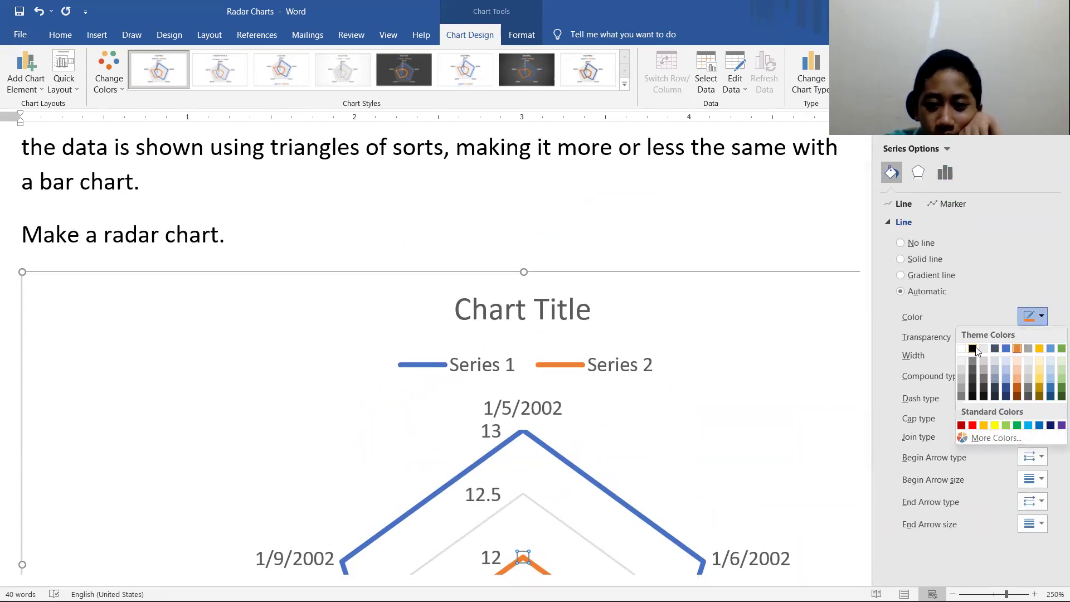
pyautogui.click(973, 349)
# Turn the upper-right and lower-right Series 1 sides black
pyautogui.scroll(3, 644, 407)
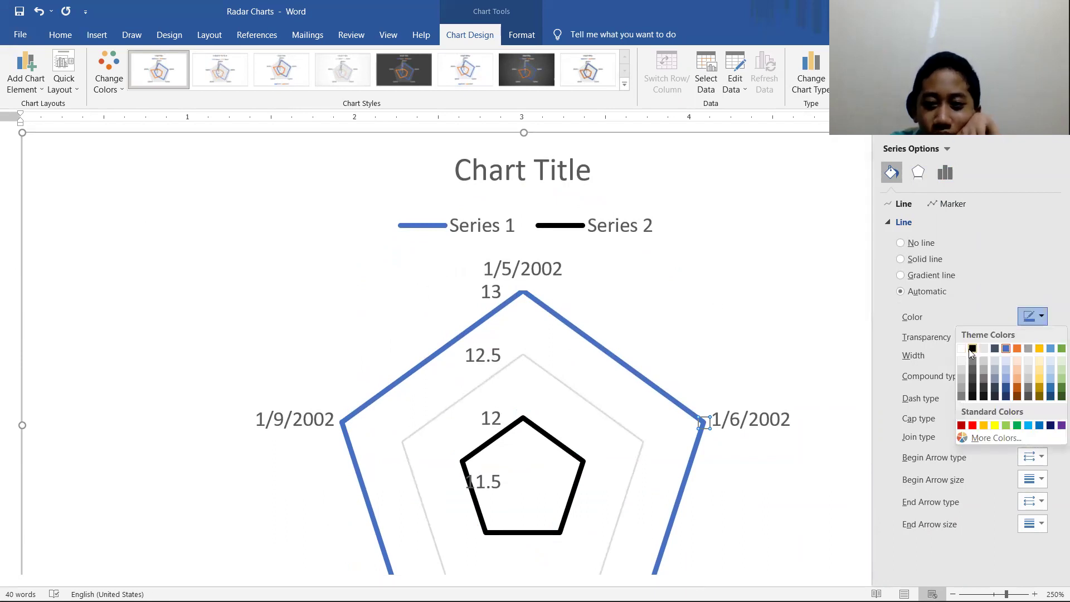
pyautogui.click(972, 348)
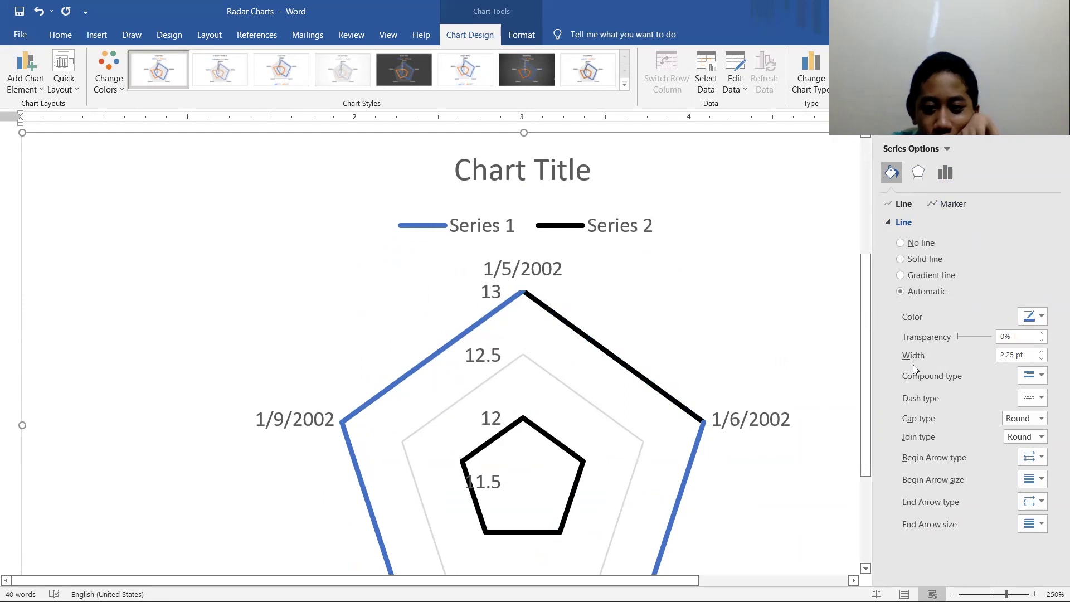
pyautogui.click(1046, 317)
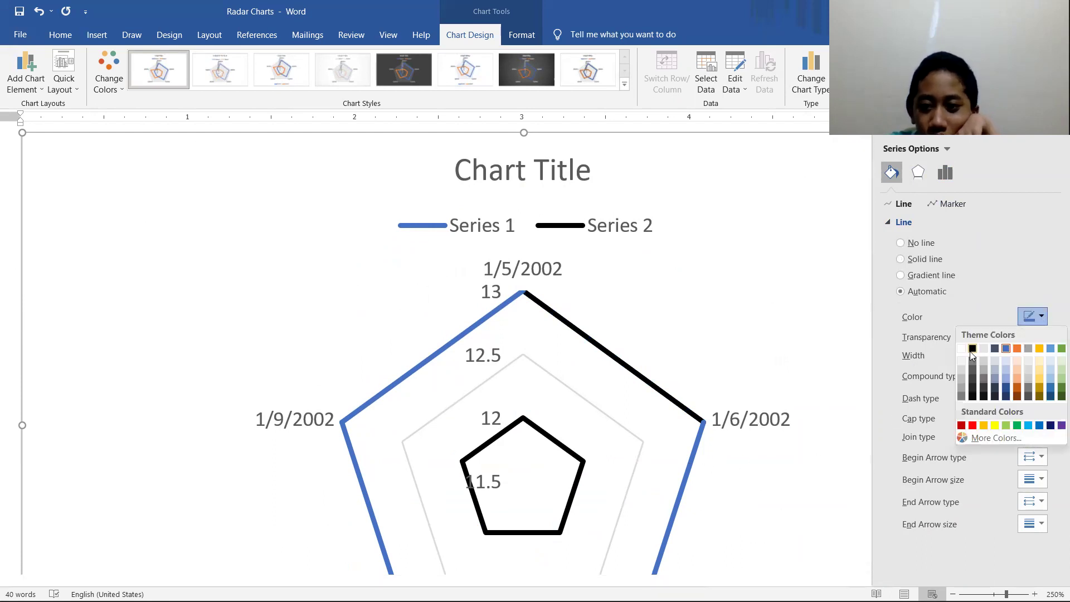
pyautogui.click(972, 349)
# Recolour the Series 1 sides 1/8–1/9, 1/9–1/5 and 1/8–1/7 black
pyautogui.scroll(-3, 392, 329)
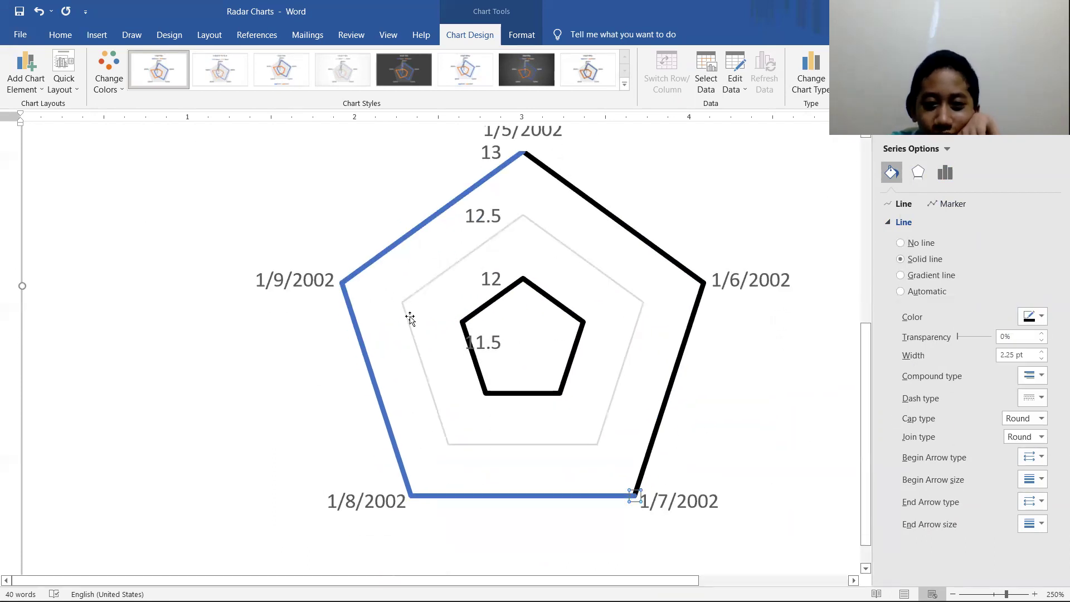
pyautogui.click(363, 340)
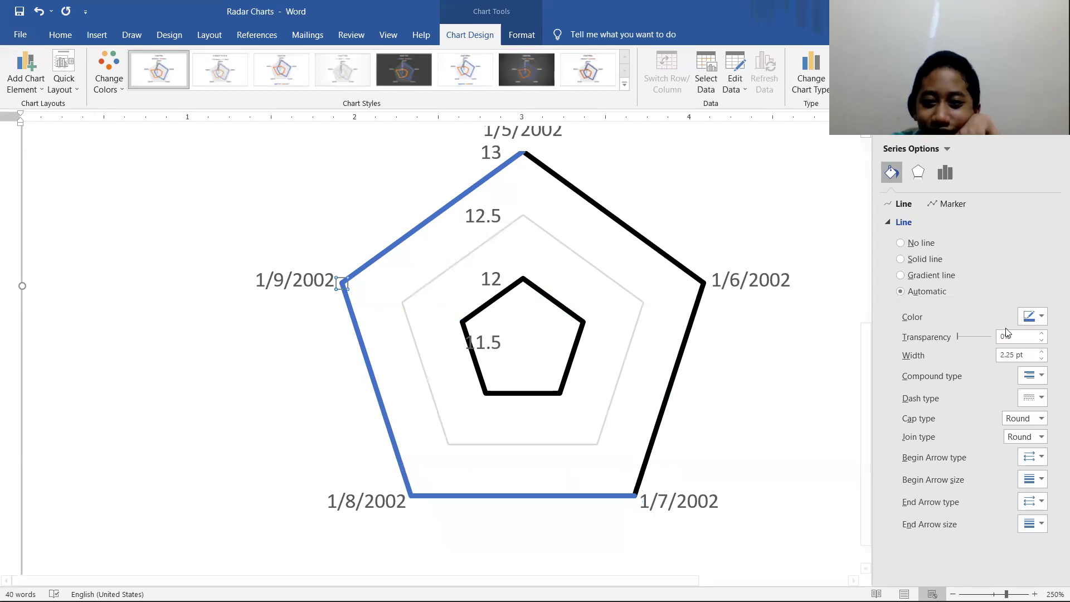
pyautogui.click(1032, 318)
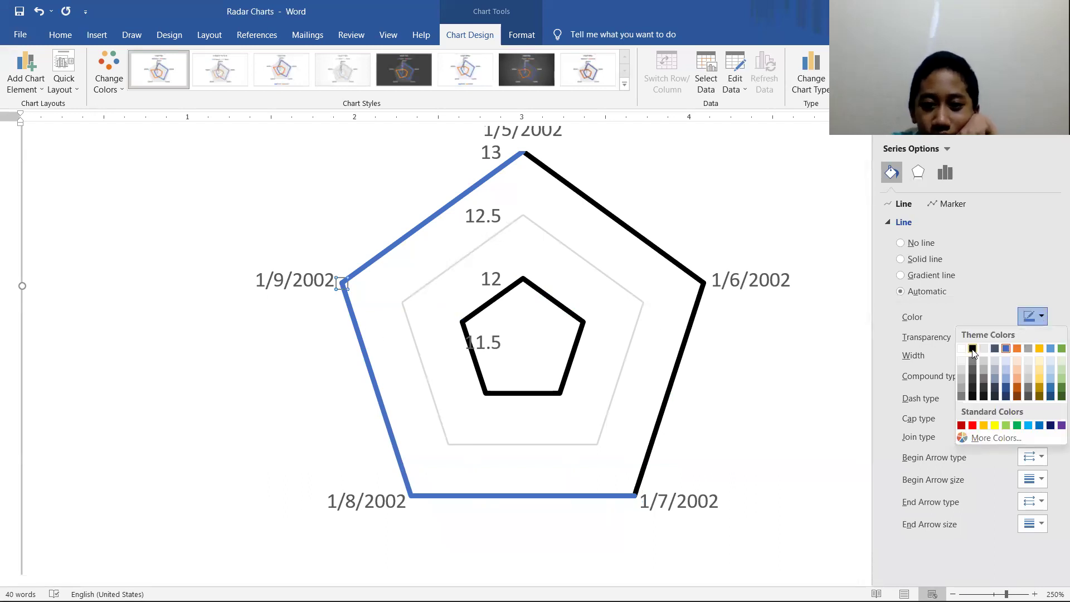
pyautogui.click(973, 349)
pyautogui.click(440, 216)
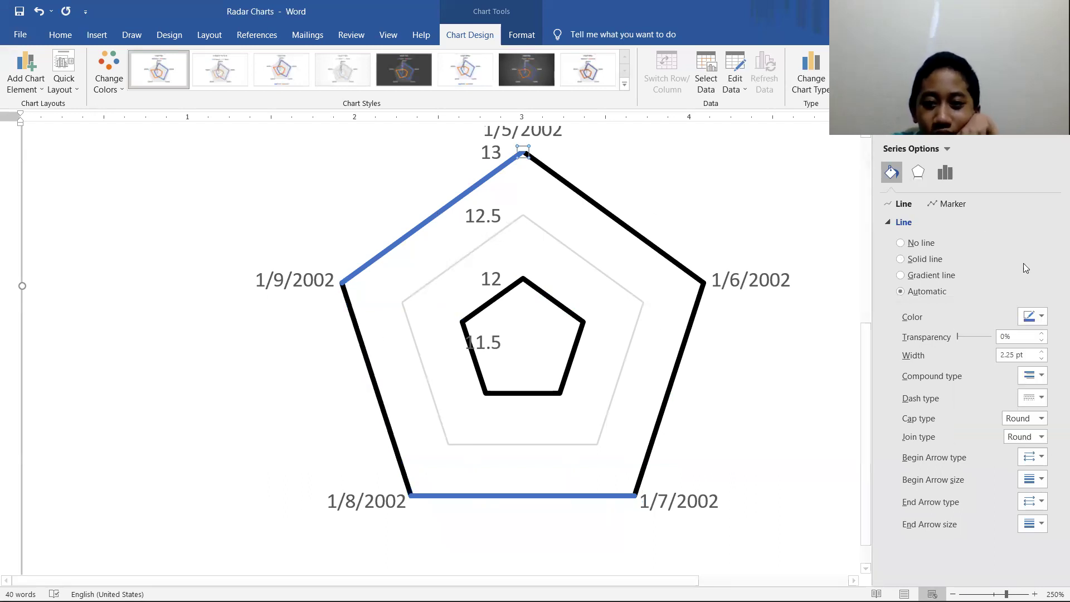
pyautogui.click(1031, 317)
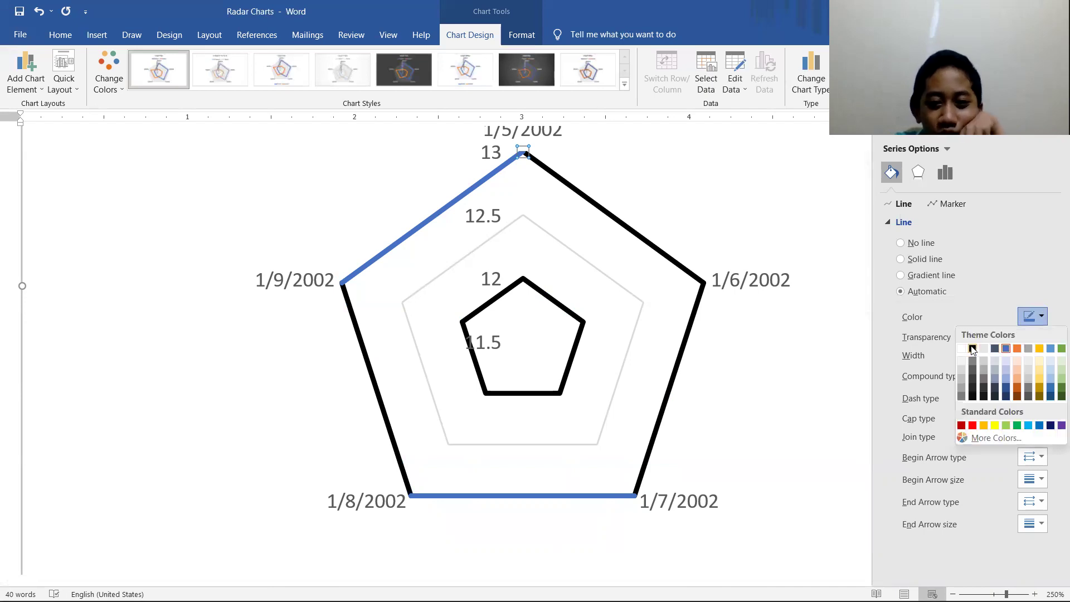
pyautogui.click(973, 350)
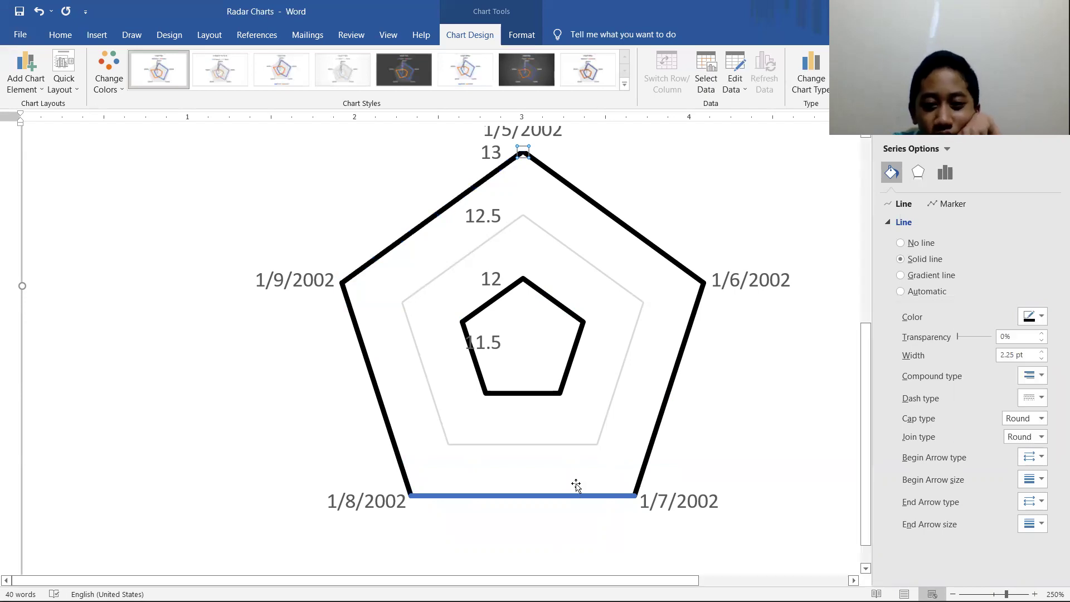
pyautogui.click(1032, 317)
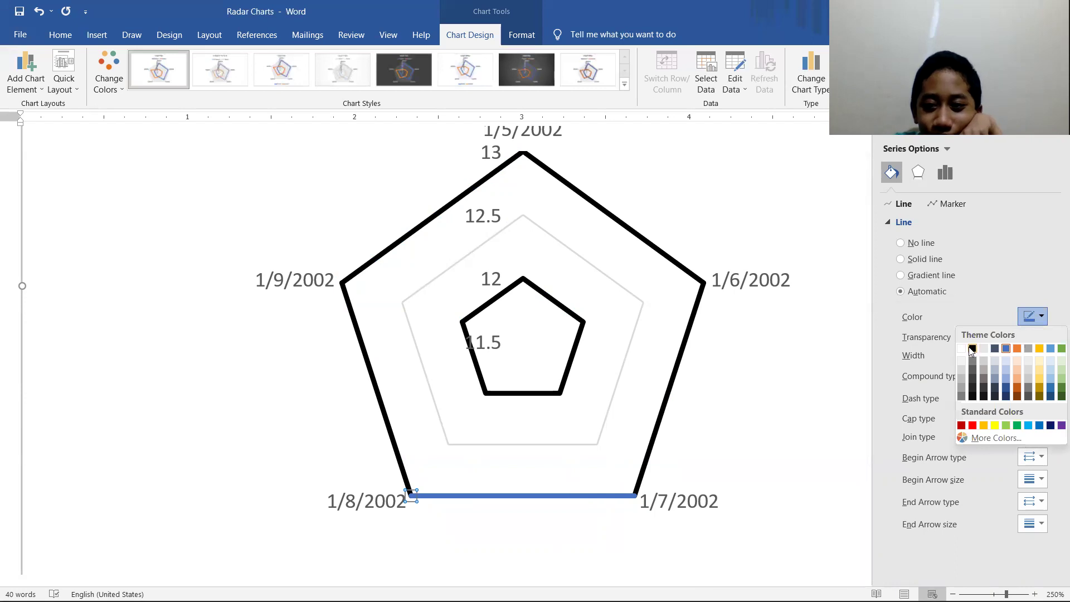
pyautogui.click(973, 349)
pyautogui.scroll(3, 435, 368)
pyautogui.scroll(-3, 433, 366)
pyautogui.scroll(2, 436, 372)
pyautogui.scroll(4, 434, 365)
pyautogui.scroll(-3, 506, 299)
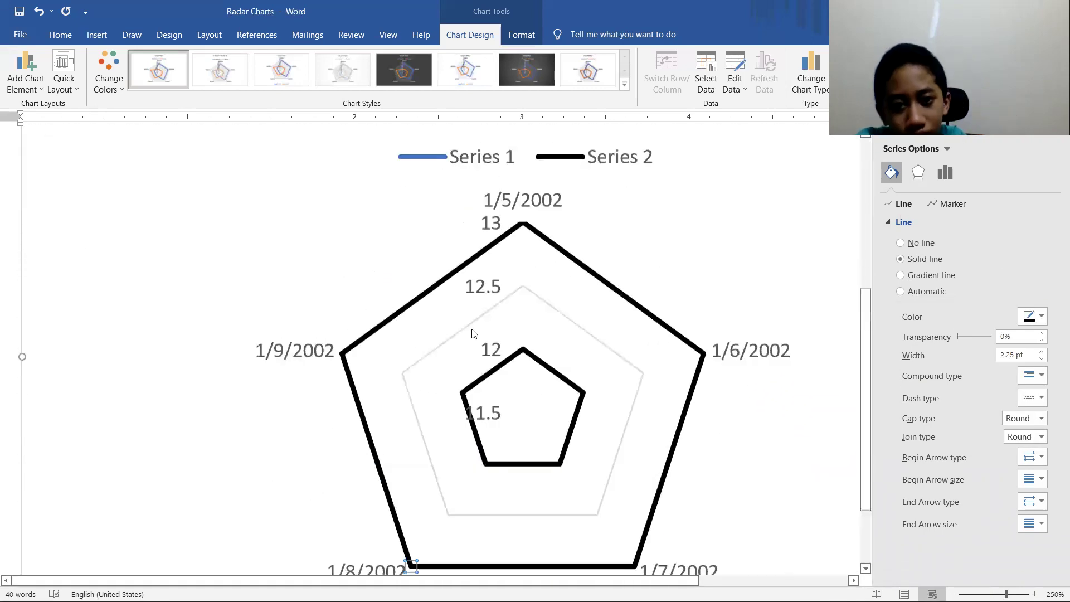
pyautogui.scroll(1, 473, 333)
# Select the whole chart area and set its border colour to black
pyautogui.click(394, 284)
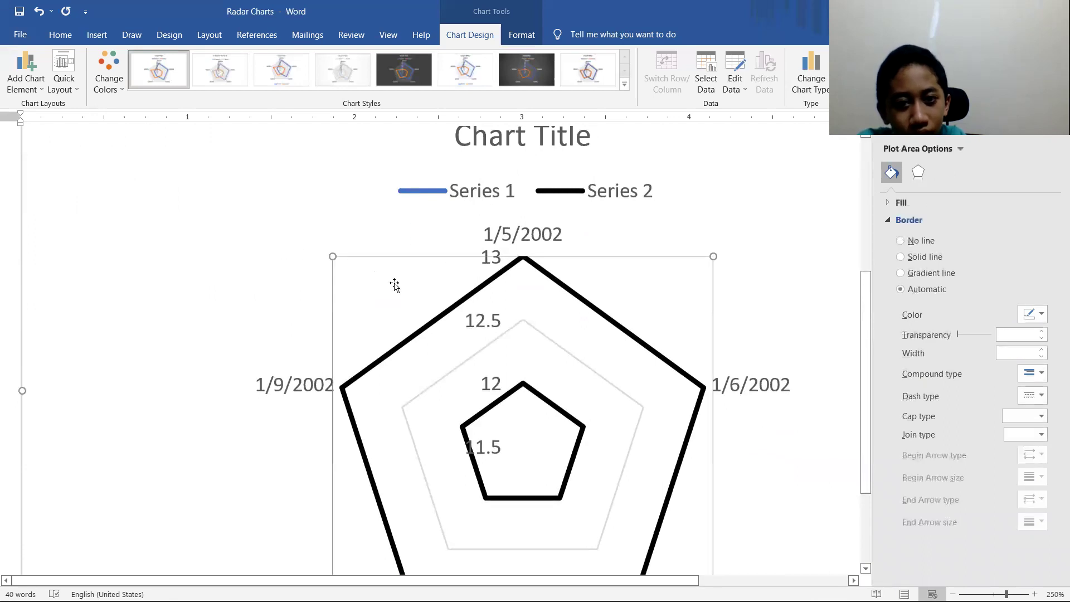
pyautogui.click(390, 217)
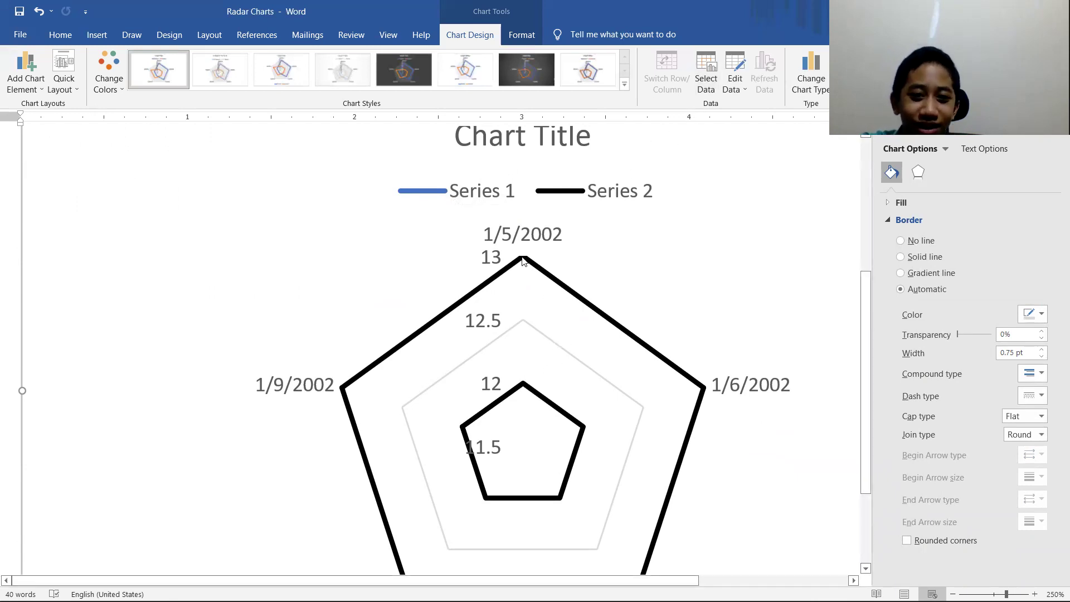
pyautogui.click(1040, 315)
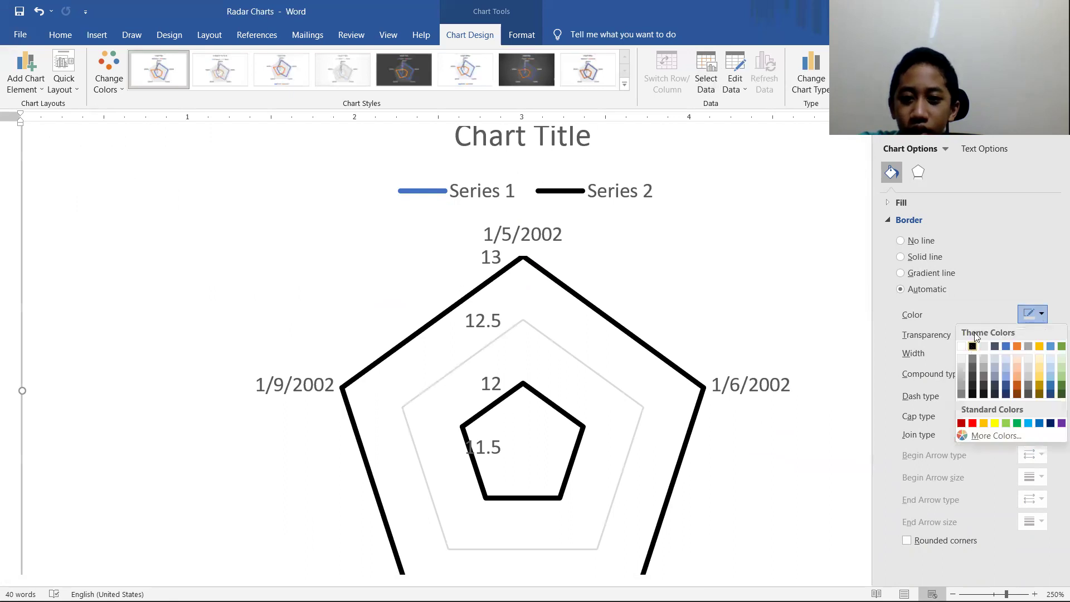
pyautogui.click(972, 347)
# Deselect the chart via the intro text, then select the chart legend
pyautogui.scroll(4, 14, 265)
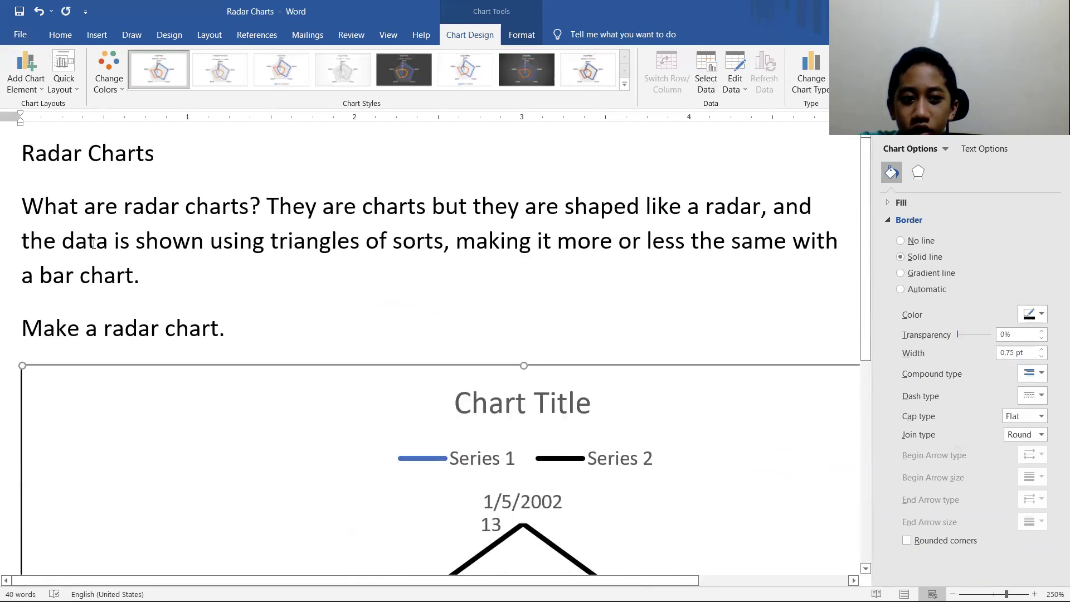
pyautogui.click(676, 256)
pyautogui.scroll(-2, 440, 443)
pyautogui.click(435, 319)
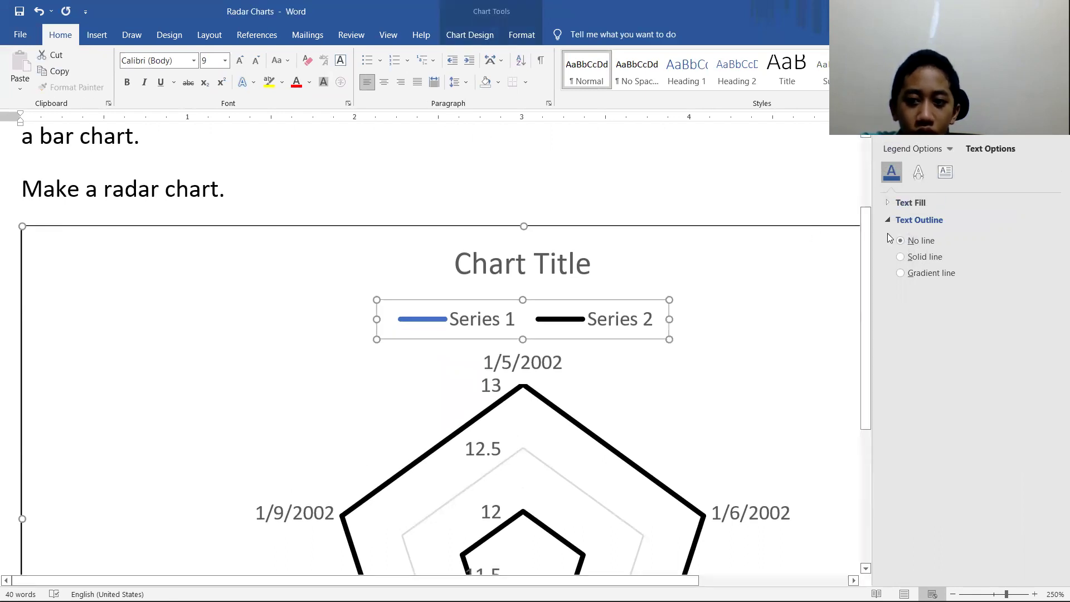
# Inspect the chart area's effects and border colour settings without changing anything
pyautogui.click(415, 319)
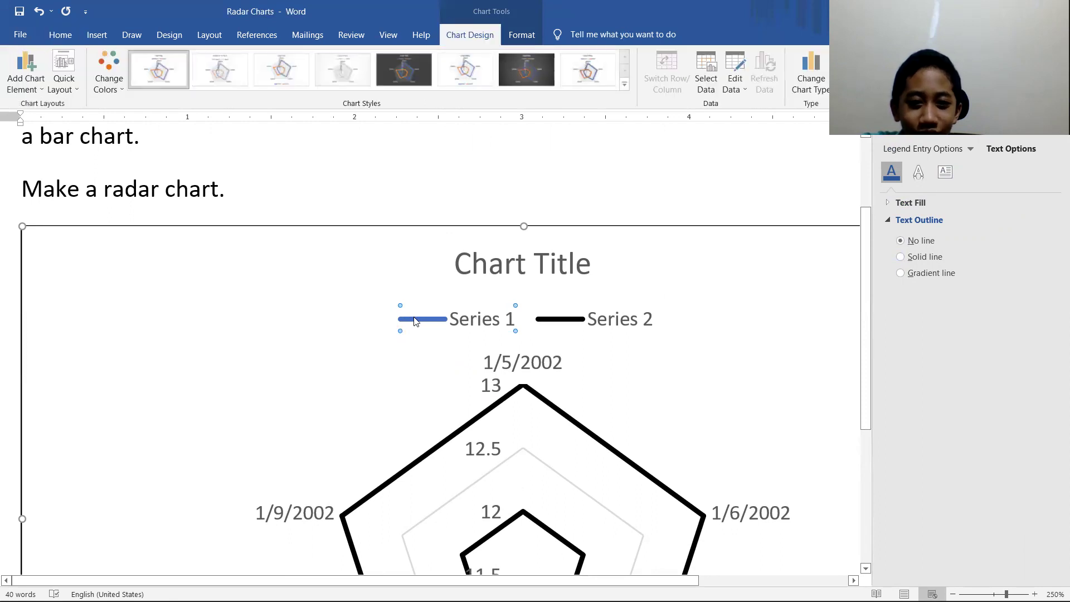
pyautogui.rightClick(413, 313)
pyautogui.click(702, 283)
pyautogui.scroll(-5, 669, 279)
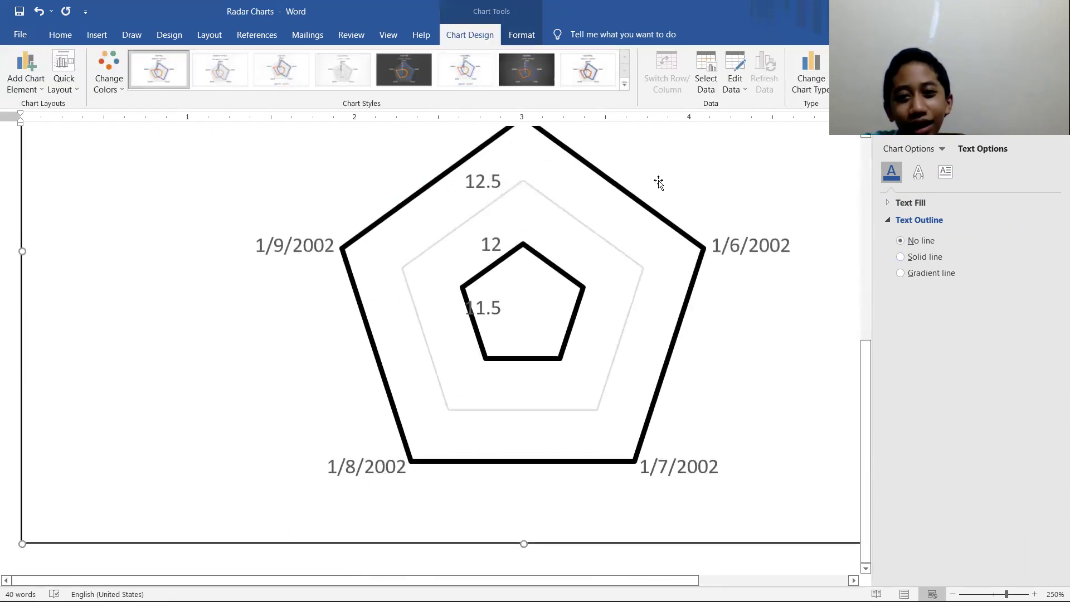
pyautogui.click(659, 221)
pyautogui.click(717, 191)
pyautogui.scroll(7, 719, 190)
pyautogui.scroll(-5, 721, 190)
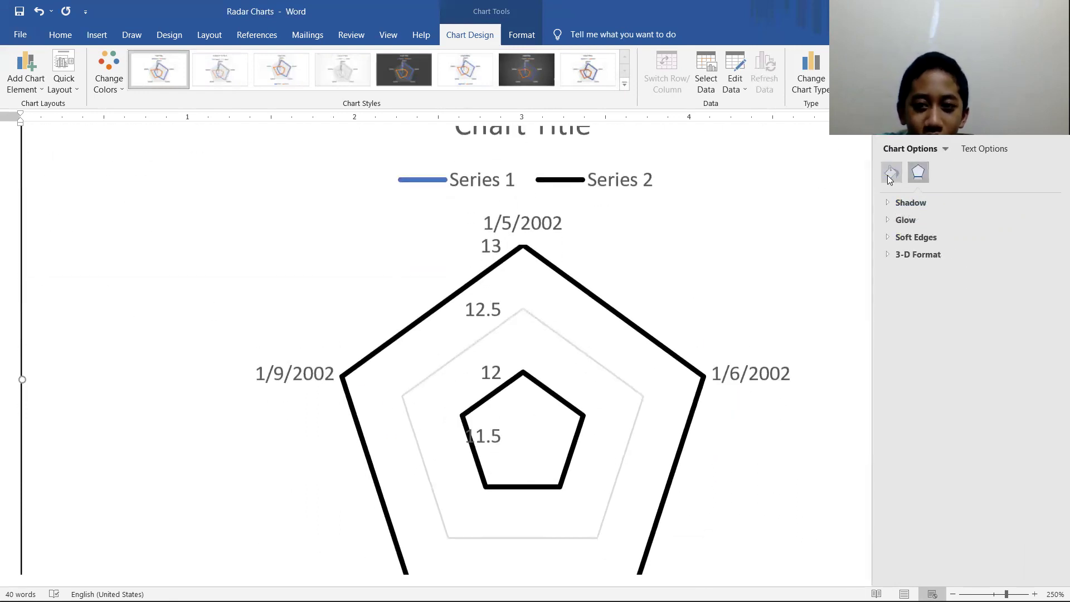
pyautogui.click(892, 172)
pyautogui.click(907, 220)
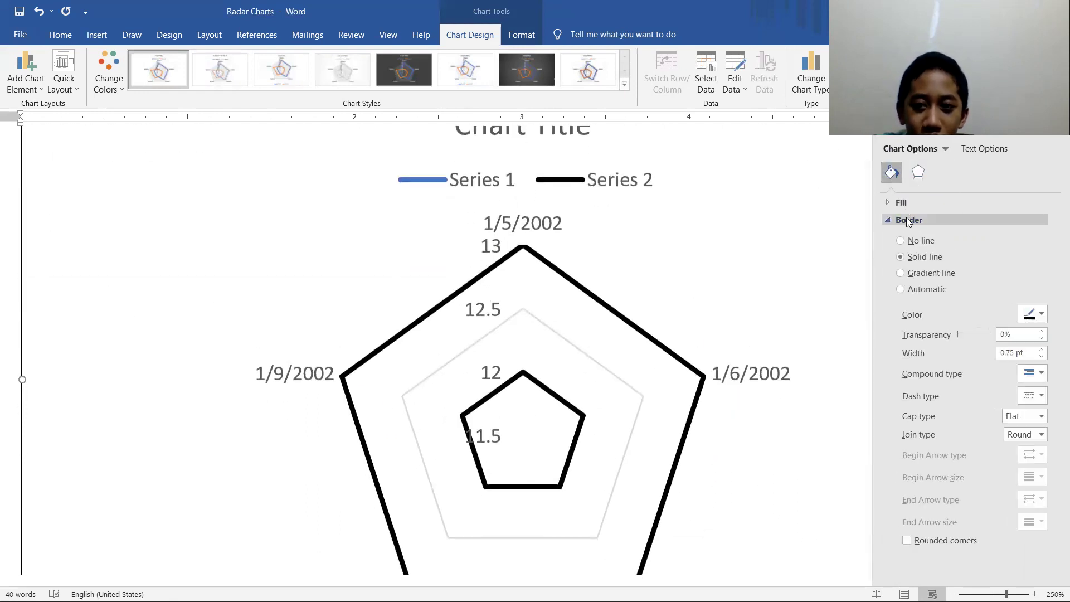
pyautogui.click(1035, 317)
pyautogui.click(526, 229)
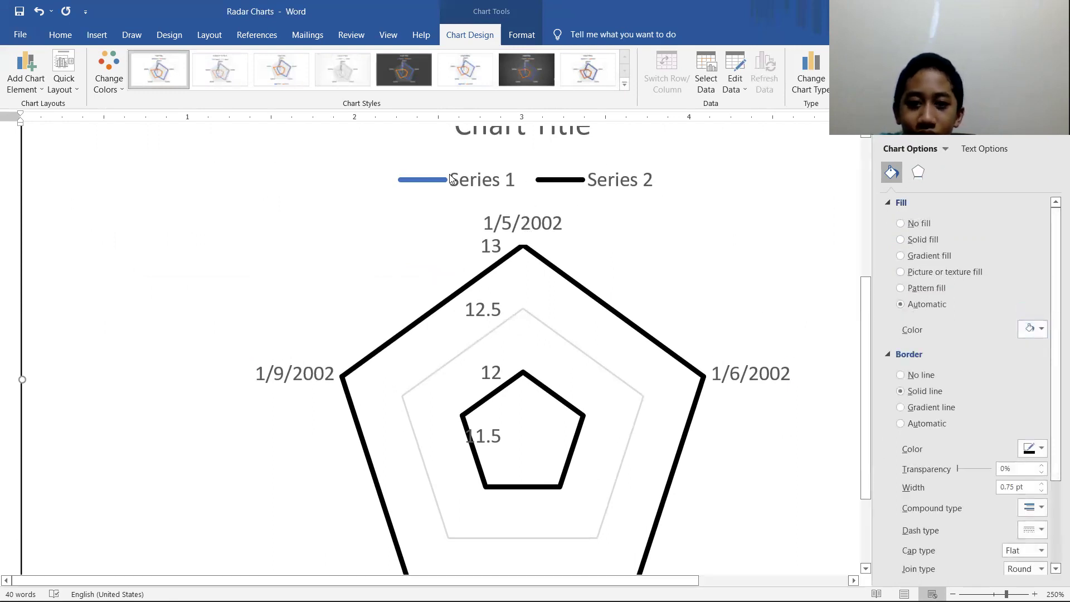
# Try and undo a black legend fill, then give the outer series a solid line
pyautogui.click(427, 181)
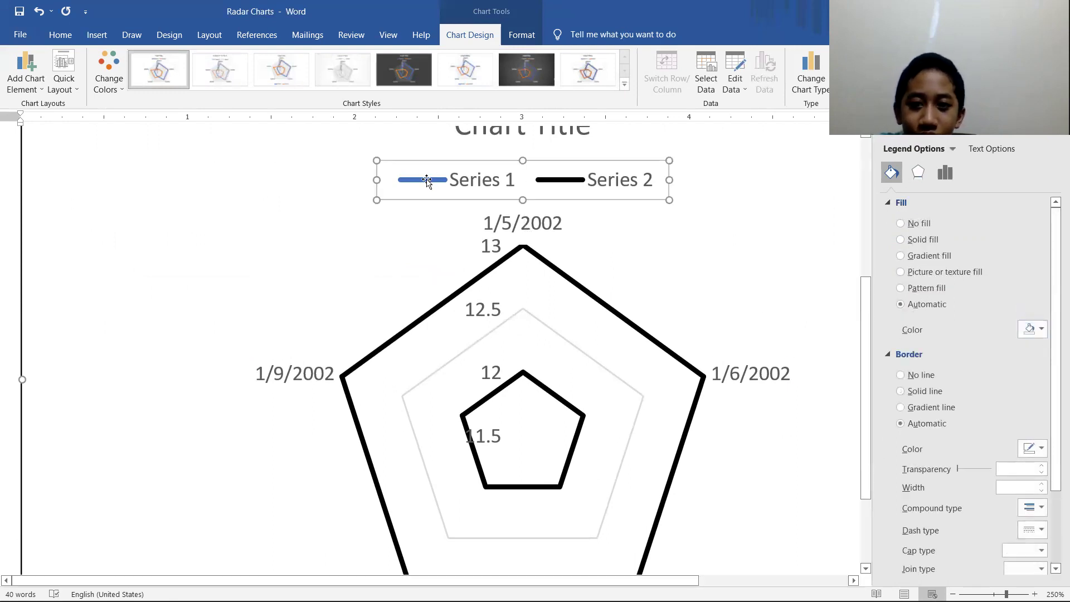
pyautogui.click(1033, 329)
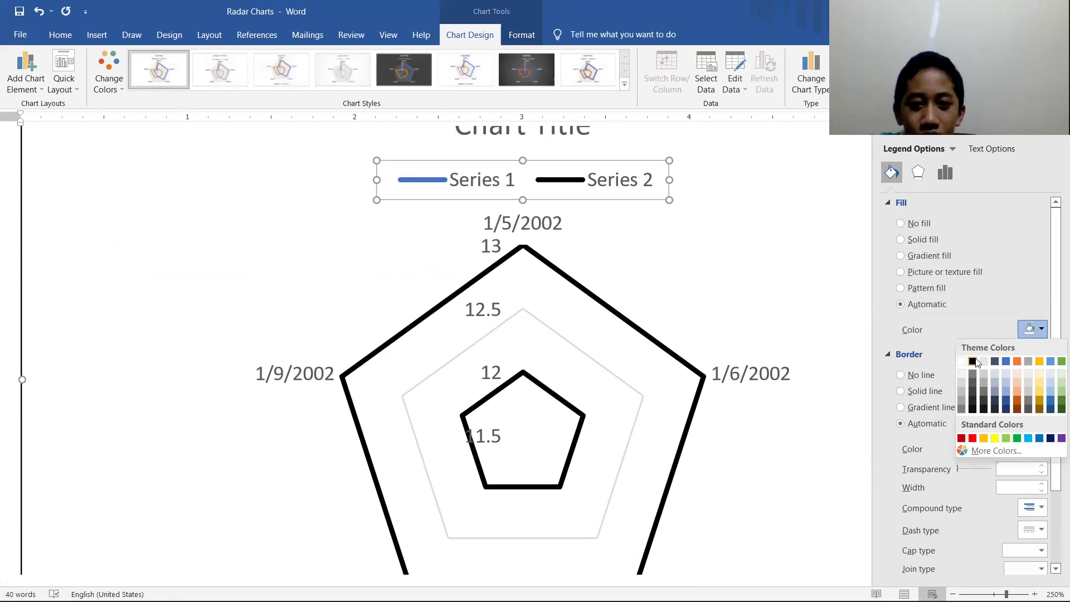
pyautogui.click(973, 361)
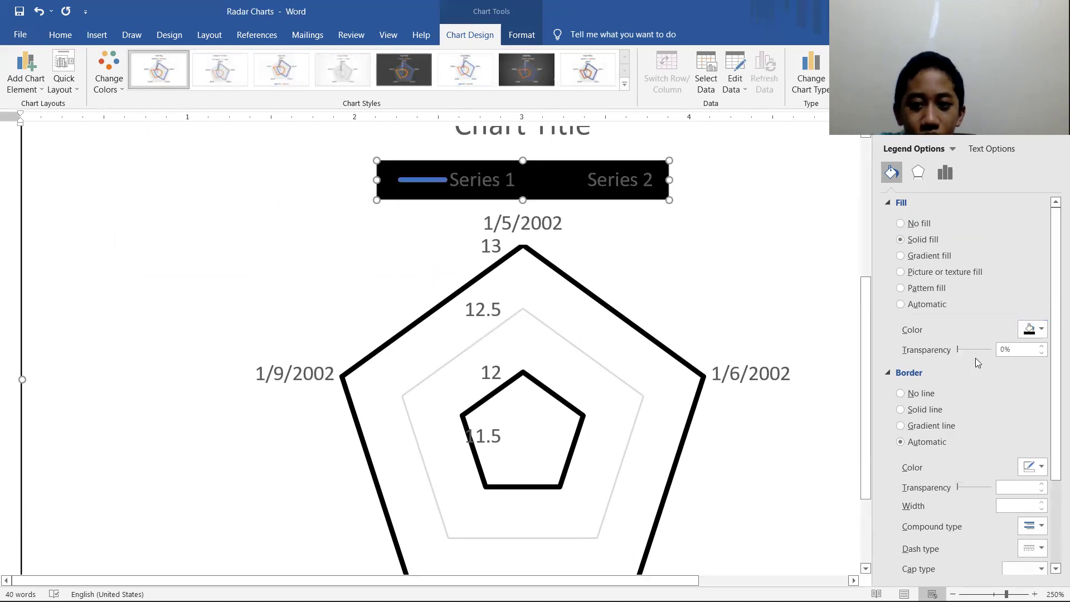
pyautogui.click(39, 11)
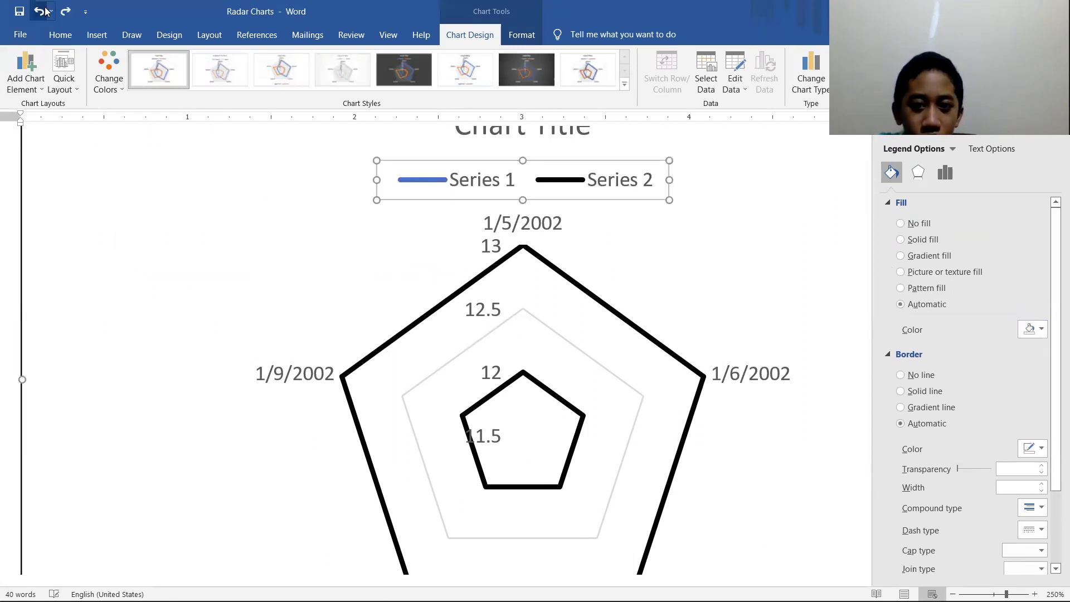
pyautogui.click(634, 329)
pyautogui.click(920, 258)
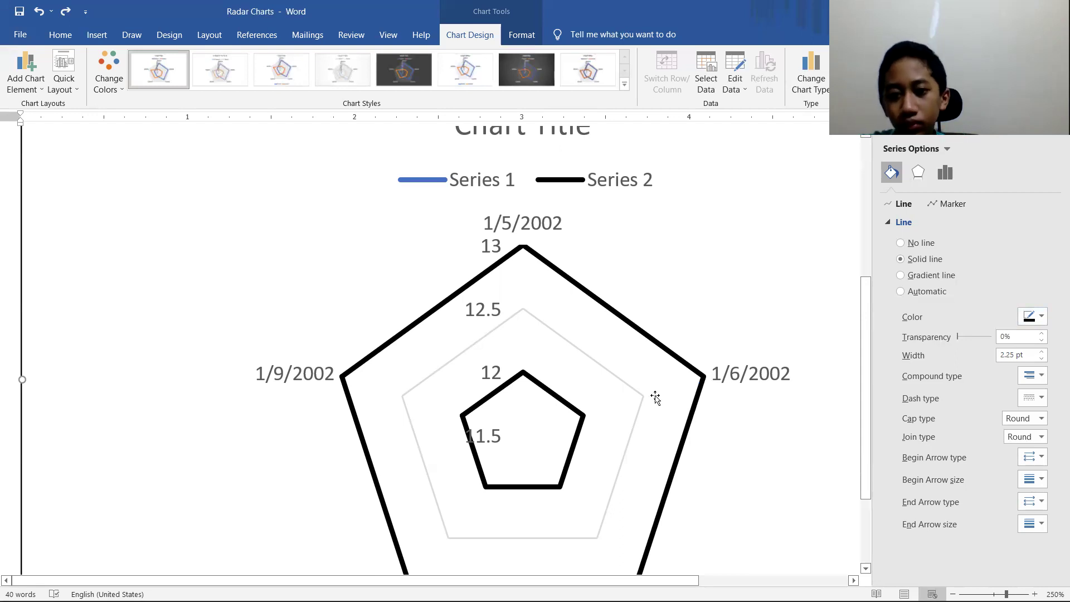
# Reselect the outer Series 1 line and colour it black
pyautogui.click(638, 380)
pyautogui.click(610, 313)
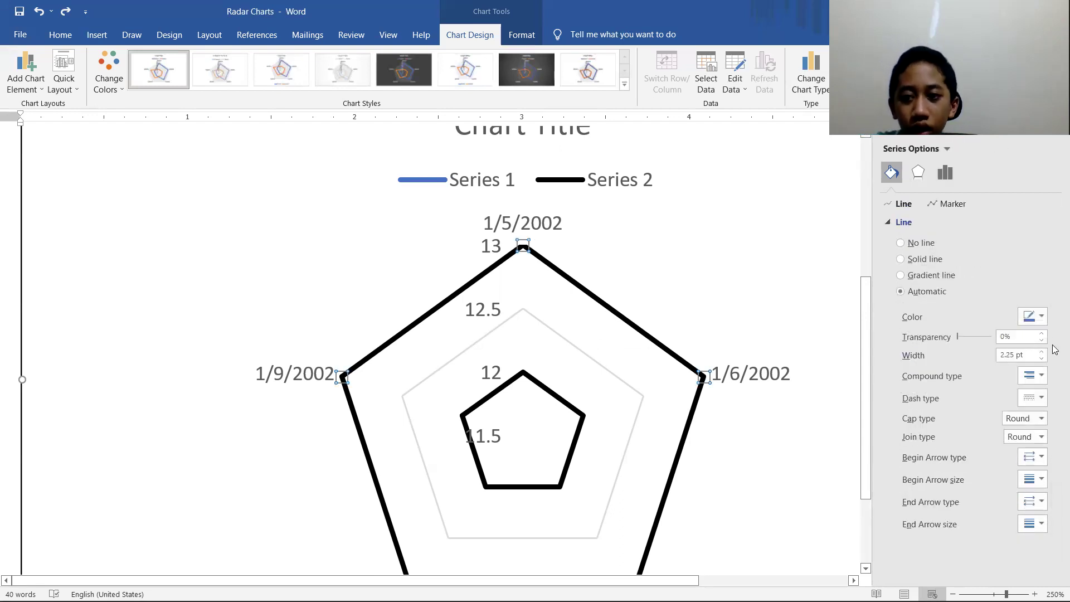
pyautogui.click(1042, 316)
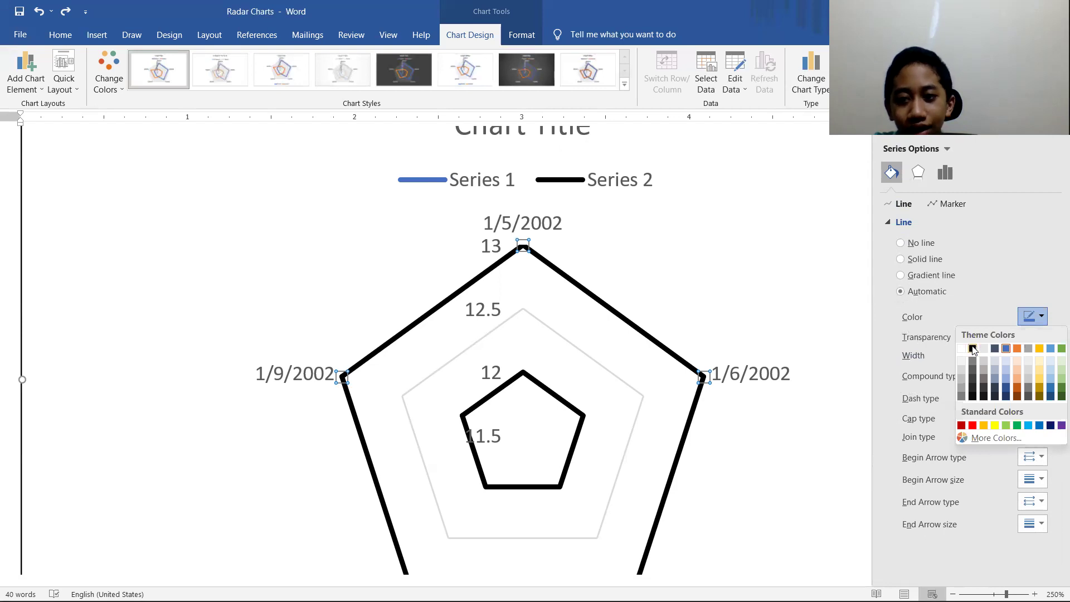
pyautogui.click(972, 349)
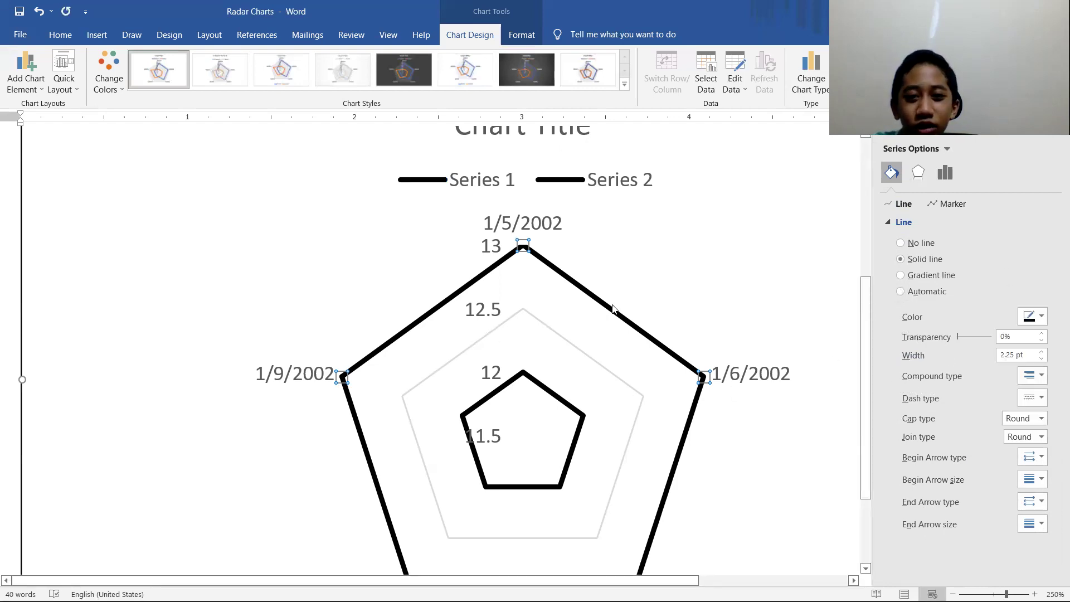
# Raise the Series 1 line width step by step to 18.75 pt
pyautogui.click(1042, 352)
pyautogui.click(1042, 352)
pyautogui.click(1041, 352)
pyautogui.click(1041, 352)
pyautogui.click(1042, 352)
pyautogui.click(1042, 352)
pyautogui.click(1041, 352)
pyautogui.click(1042, 352)
pyautogui.click(1042, 352)
pyautogui.click(1041, 351)
pyautogui.click(1042, 352)
pyautogui.click(1041, 352)
pyautogui.click(1041, 351)
pyautogui.click(1042, 352)
pyautogui.click(1041, 351)
pyautogui.click(1042, 352)
pyautogui.click(1041, 352)
pyautogui.click(1041, 352)
pyautogui.click(1042, 352)
pyautogui.click(1042, 352)
pyautogui.click(1042, 352)
pyautogui.click(1042, 351)
pyautogui.click(1042, 352)
pyautogui.click(1042, 352)
pyautogui.click(1042, 352)
pyautogui.click(1042, 351)
pyautogui.click(1041, 352)
pyautogui.click(1041, 352)
pyautogui.click(1041, 352)
pyautogui.click(1041, 351)
pyautogui.click(1041, 351)
pyautogui.click(1041, 352)
pyautogui.click(1042, 352)
pyautogui.click(1042, 352)
pyautogui.click(1041, 351)
pyautogui.click(1041, 351)
pyautogui.click(1042, 352)
pyautogui.click(1041, 352)
pyautogui.click(1041, 352)
pyautogui.click(1042, 351)
pyautogui.click(1042, 358)
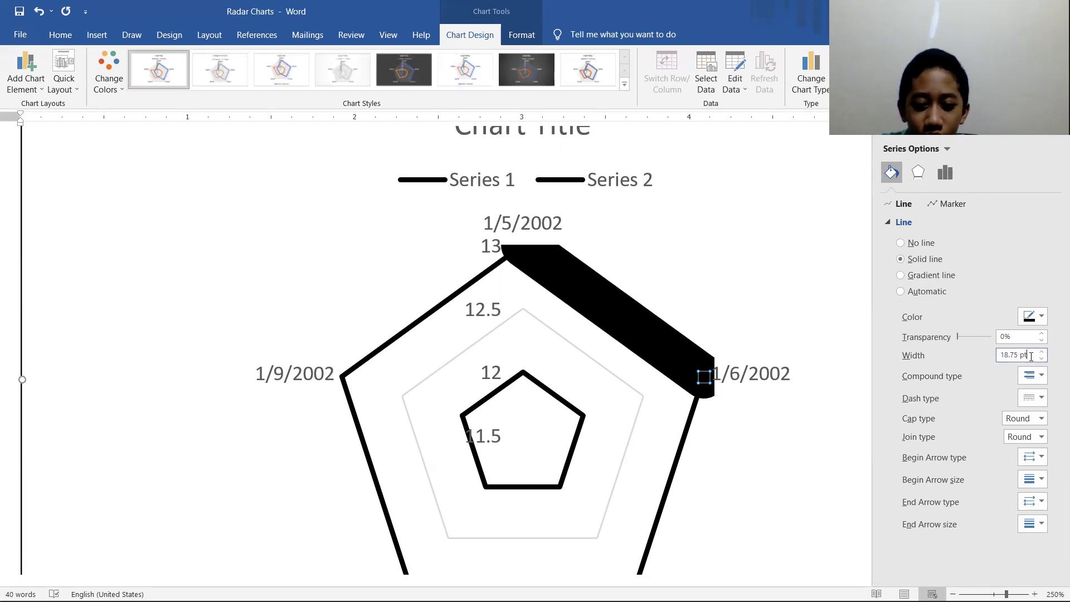
# Set the Series 1 line width to 100 pt
pyautogui.press('BackSpace')
pyautogui.press('BackSpace')
pyautogui.press('BackSpace')
pyautogui.press('BackSpace')
pyautogui.press('BackSpace')
pyautogui.press('BackSpace')
pyautogui.press('BackSpace')
pyautogui.press('BackSpace')
pyautogui.write('100')
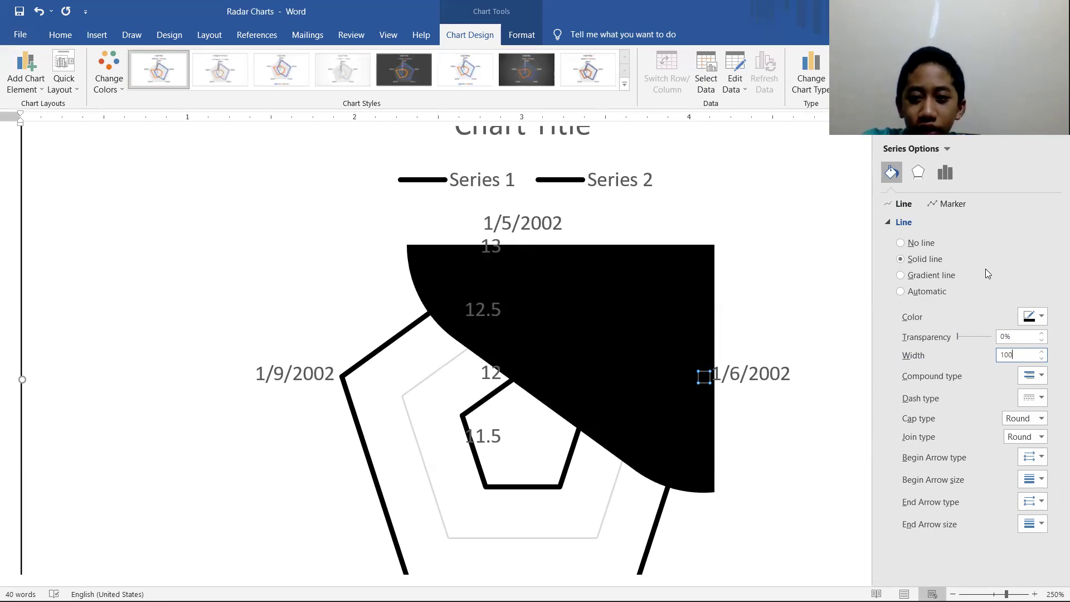
pyautogui.press('BackSpace')
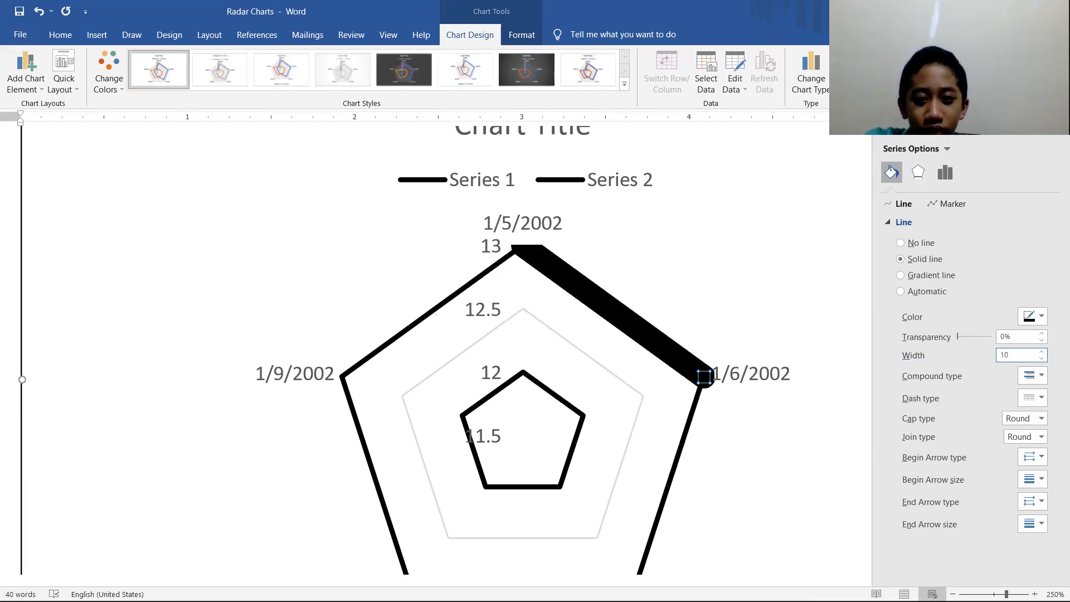
pyautogui.write('0')
pyautogui.press('Return')
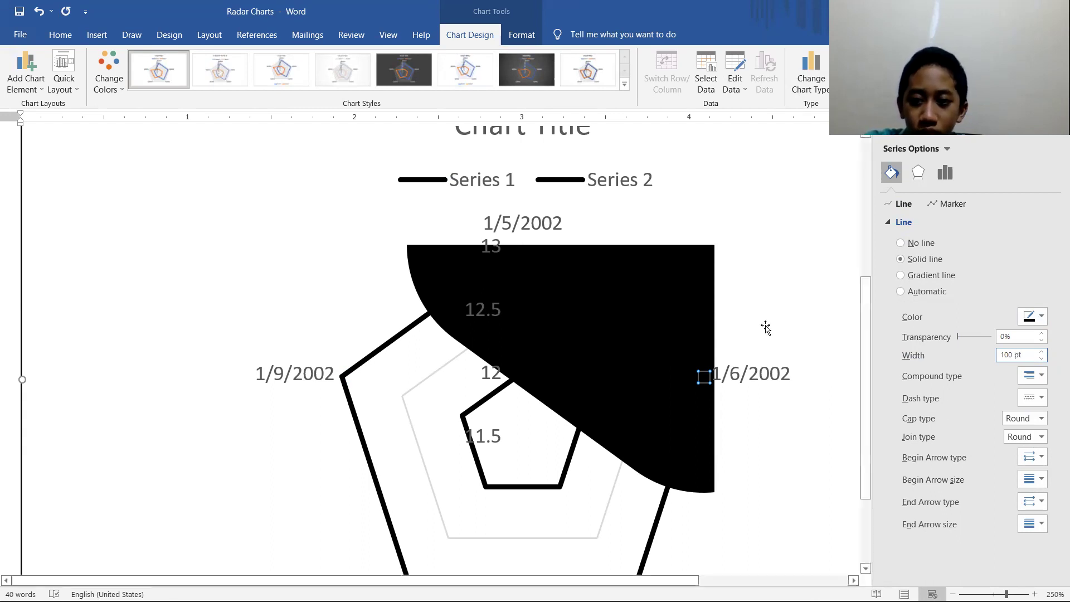
# Select the outer series' 1/7/2002 data point
pyautogui.click(721, 310)
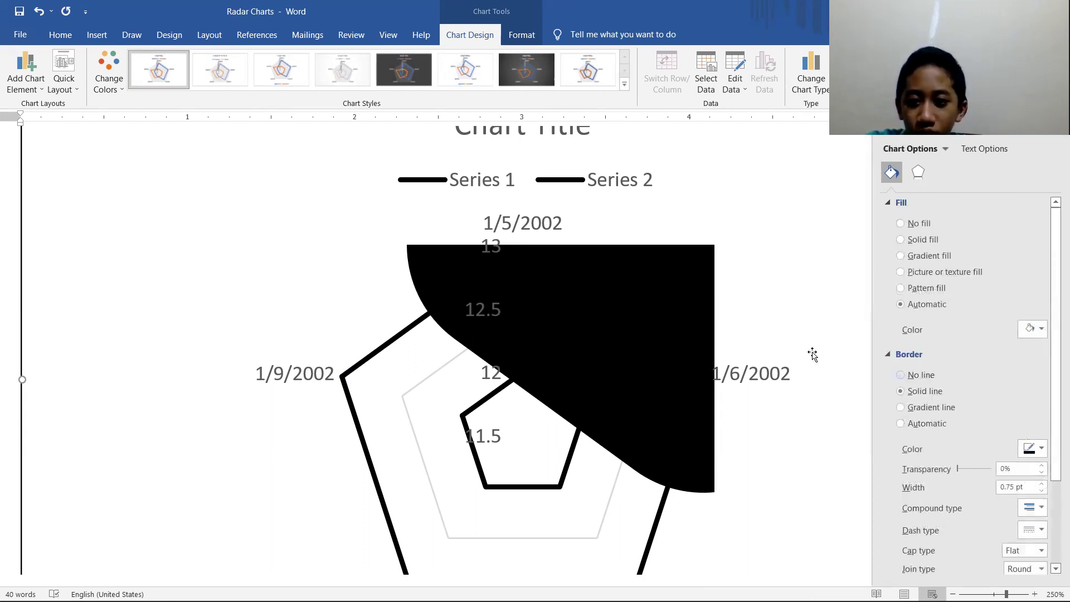
pyautogui.click(633, 295)
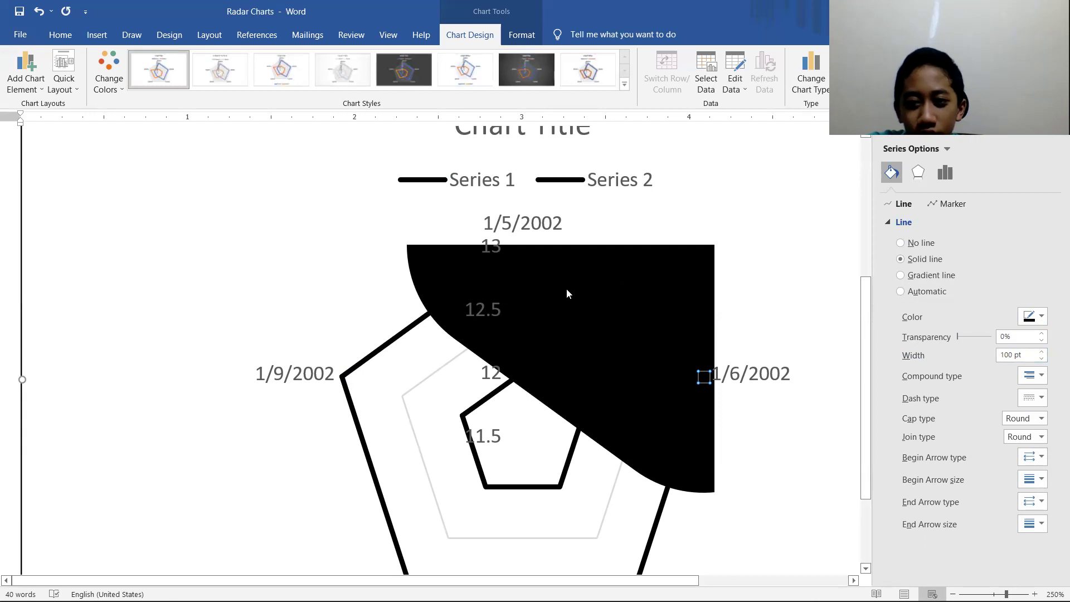
pyautogui.scroll(-3, 566, 291)
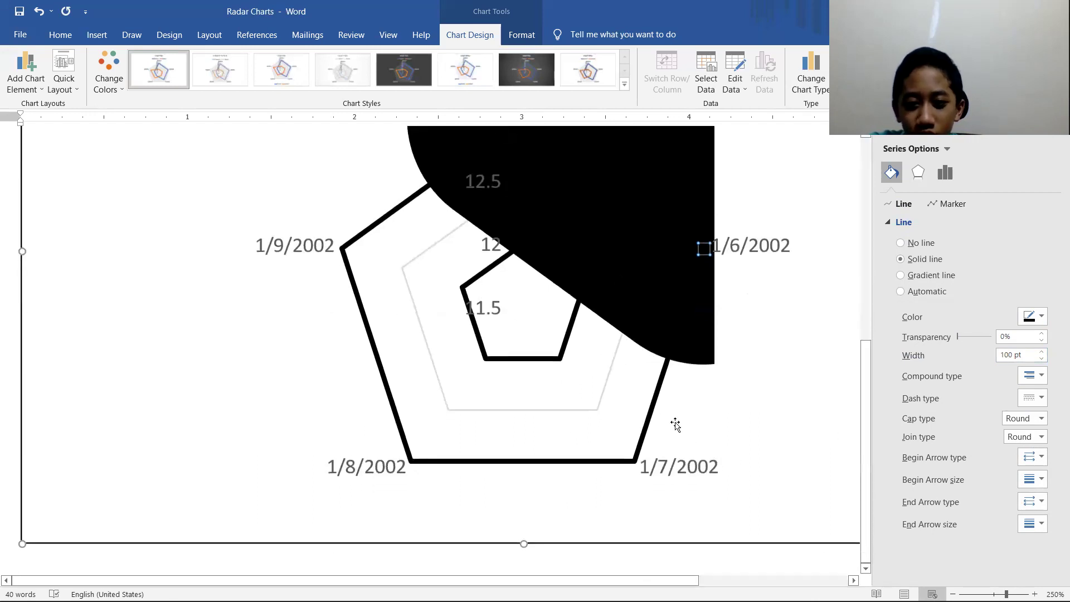
pyautogui.click(649, 411)
# Set the 1/7/2002 data point's line width to 10000 pt
pyautogui.click(1031, 357)
pyautogui.click(1040, 352)
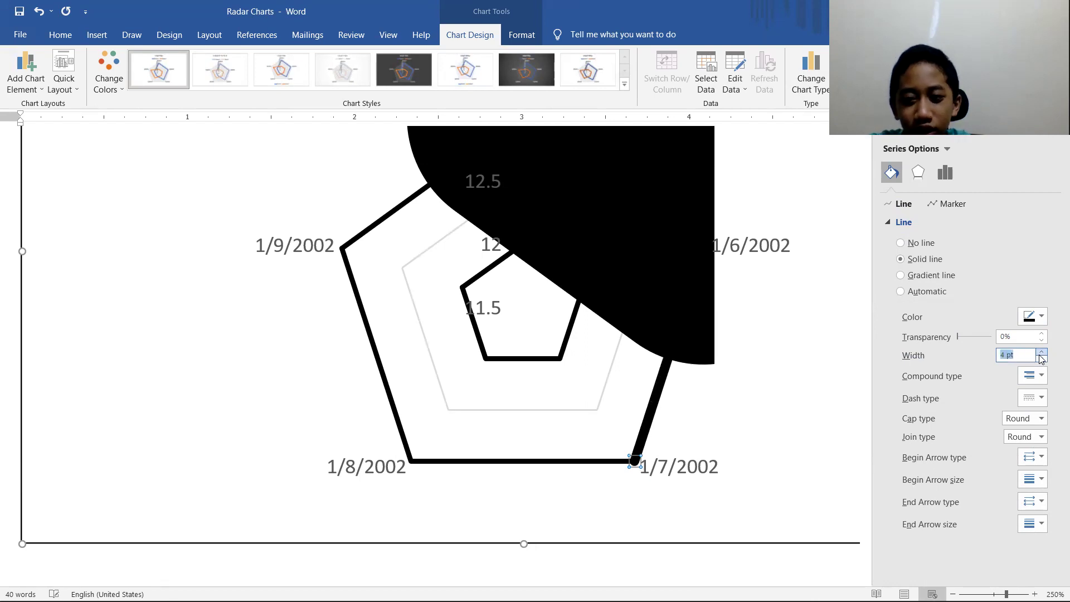
pyautogui.click(1003, 355)
pyautogui.press('Delete')
pyautogui.write('100')
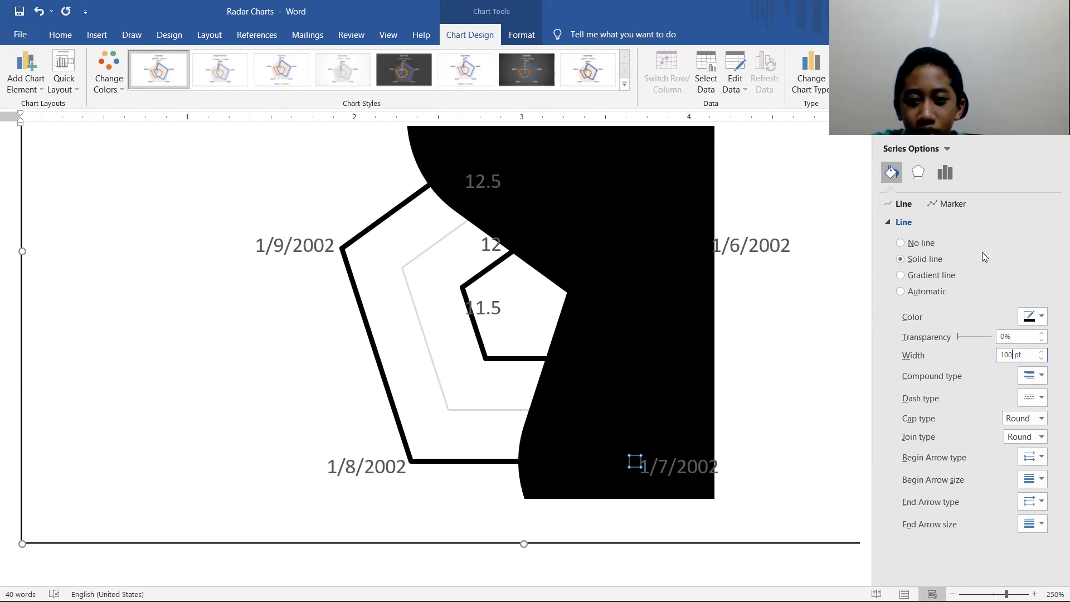
pyautogui.write('0')
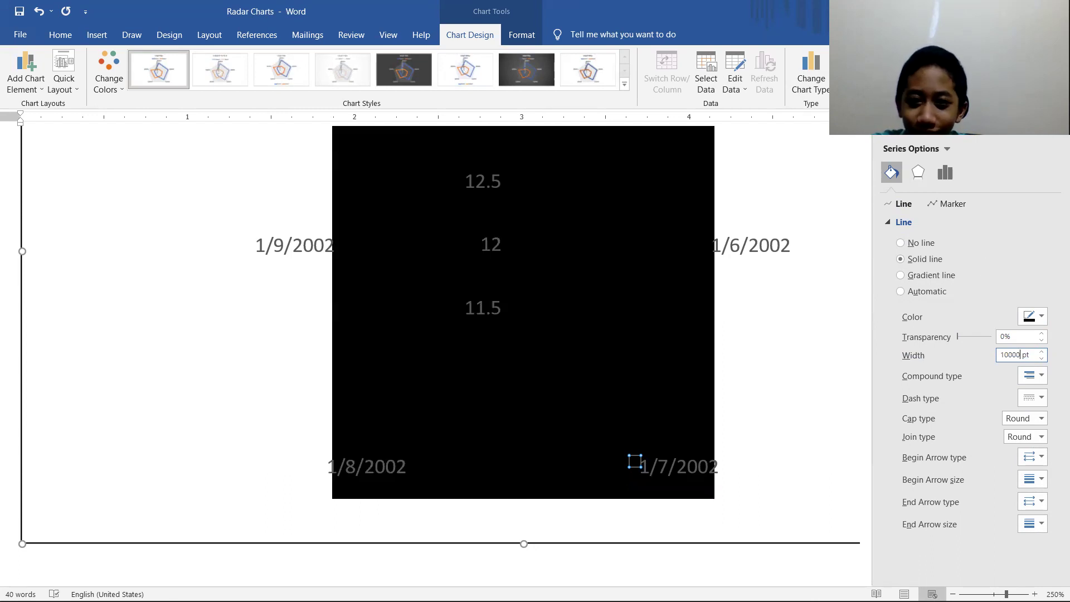
pyautogui.write('0')
pyautogui.scroll(3, 69, 366)
pyautogui.scroll(-1, 69, 365)
pyautogui.scroll(-1, 69, 365)
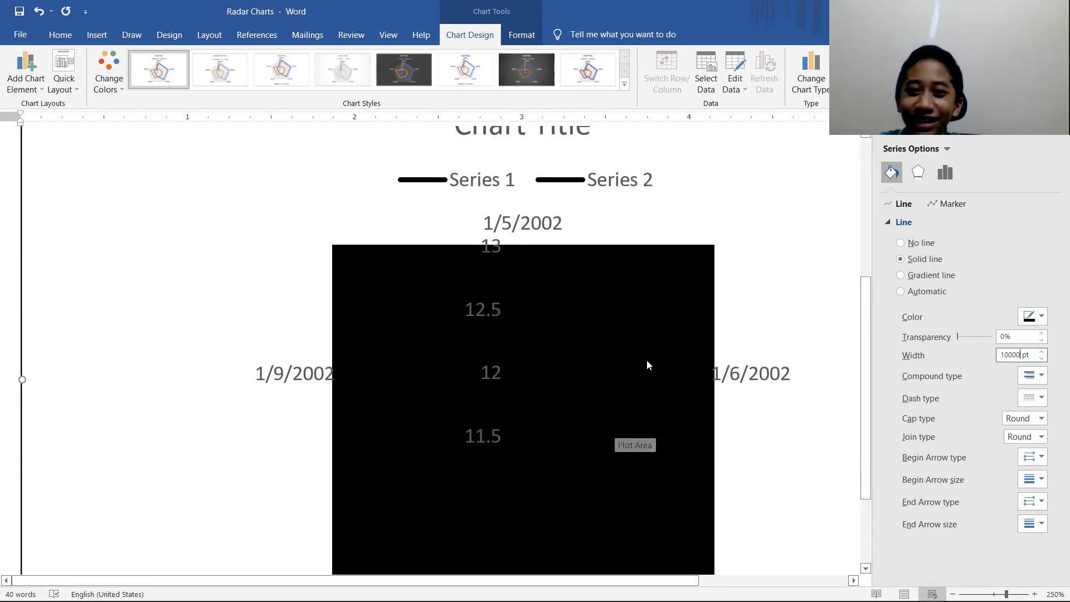
# Reselect the 1/7/2002 point and re-edit its line width value
pyautogui.scroll(-2, 647, 363)
pyautogui.click(363, 446)
pyautogui.click(628, 217)
pyautogui.click(569, 344)
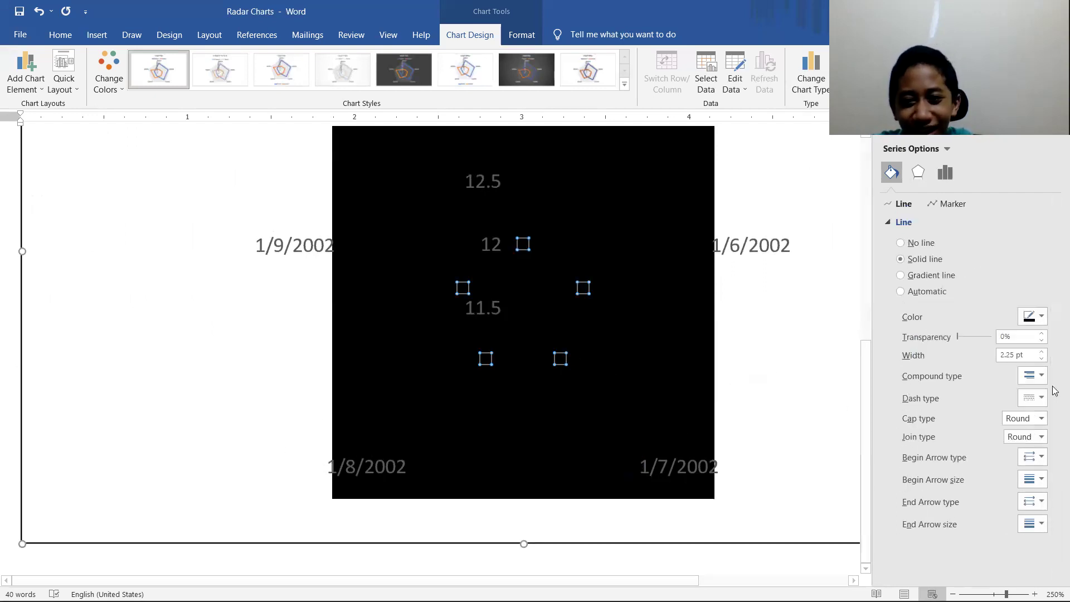
pyautogui.click(656, 418)
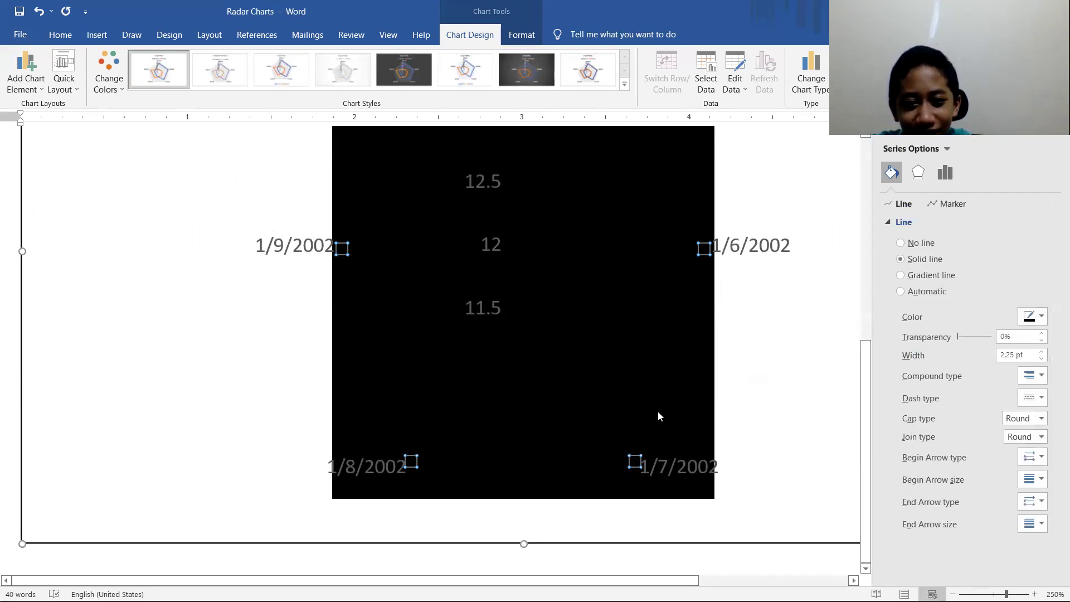
pyautogui.click(639, 436)
pyautogui.click(1041, 359)
pyautogui.click(1042, 351)
pyautogui.click(1042, 351)
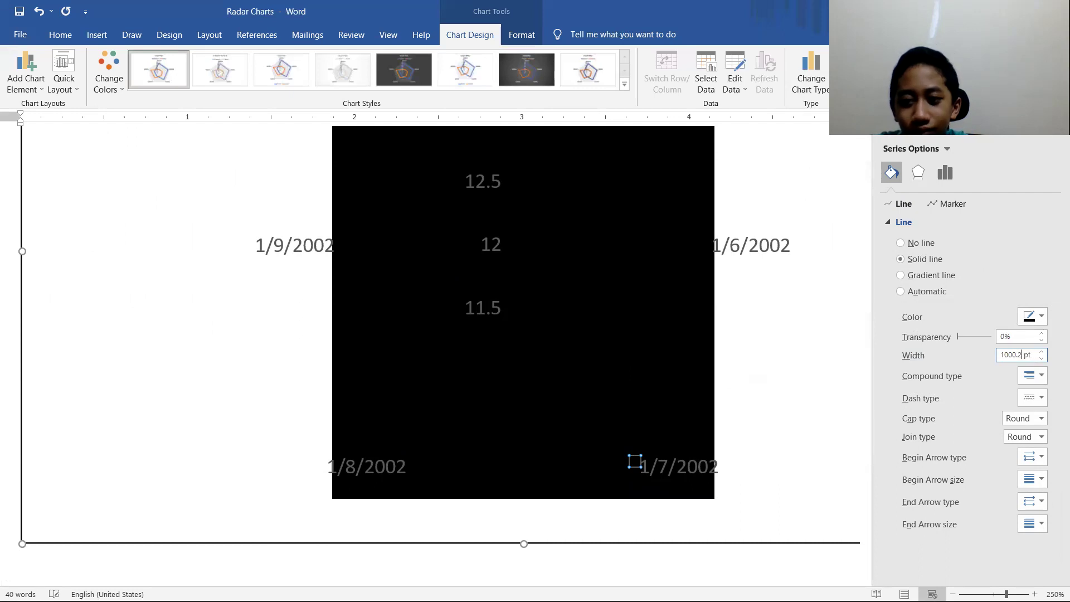
pyautogui.press('BackSpace')
pyautogui.press('BackSpace')
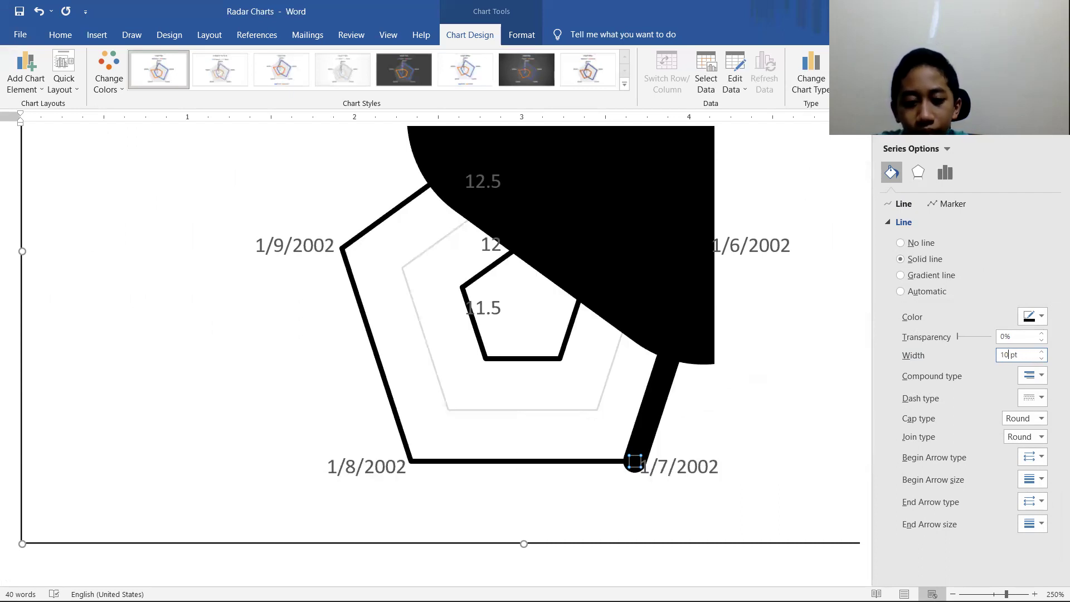
pyautogui.write('0')
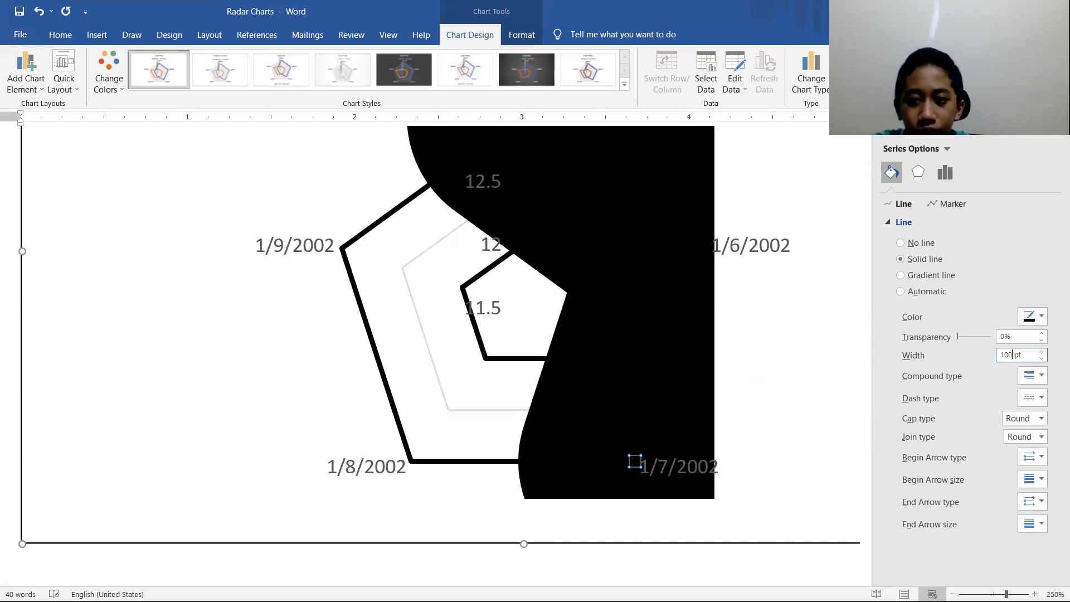
# Select the whole outer pentagon series and set its line width to 100 pt
pyautogui.click(829, 329)
pyautogui.click(451, 463)
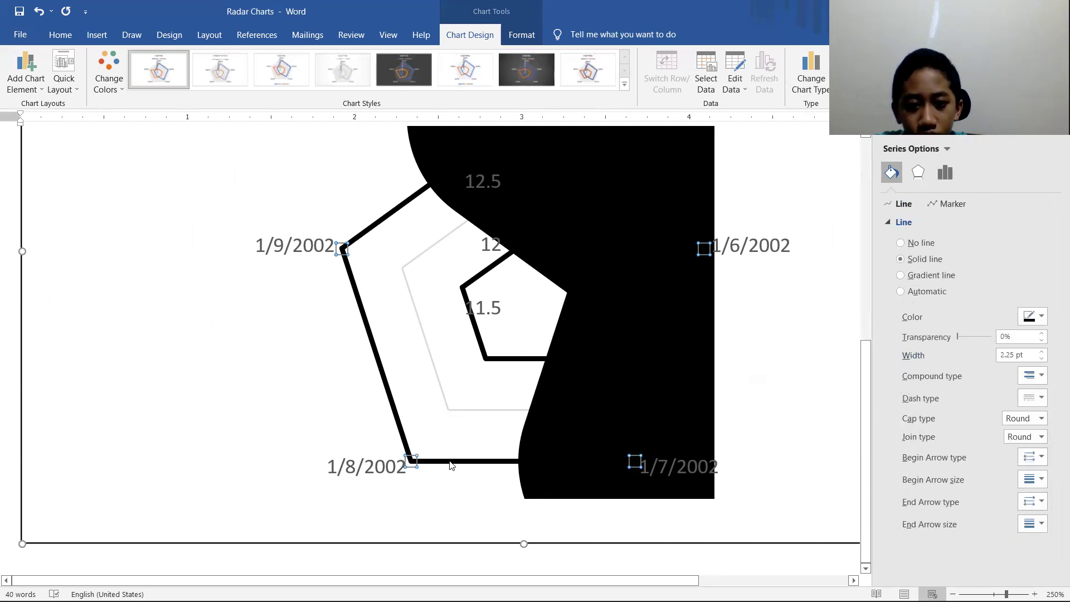
pyautogui.click(1029, 355)
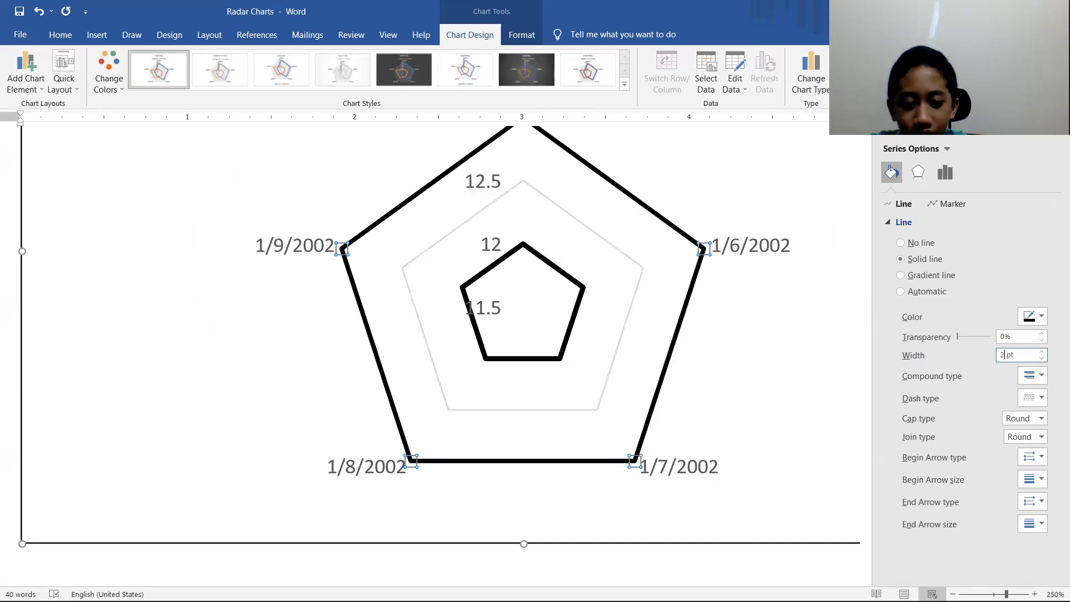
pyautogui.press('BackSpace')
pyautogui.write('100')
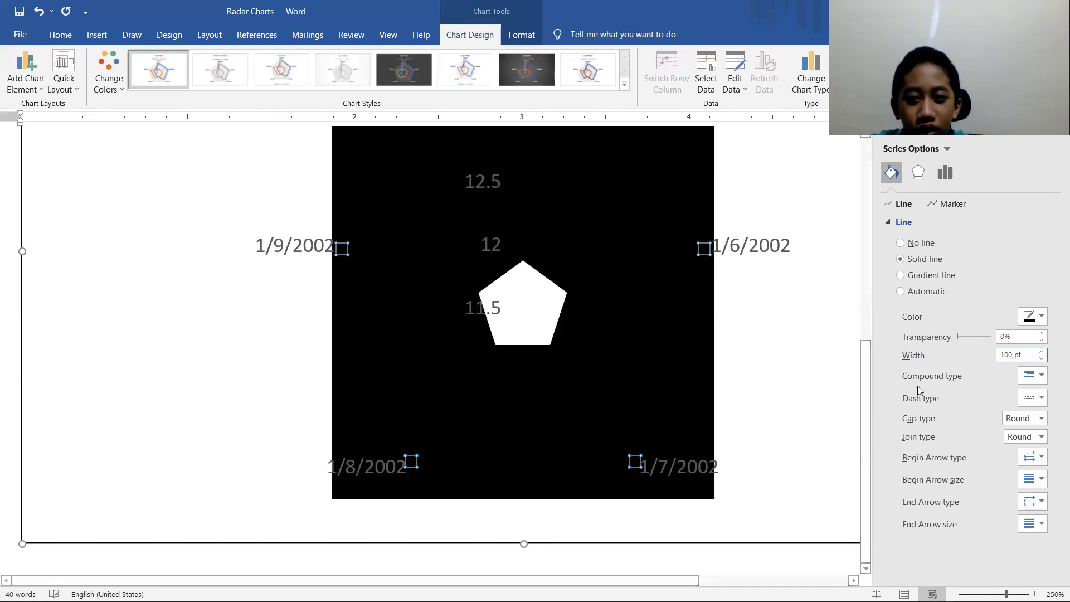
pyautogui.scroll(3, 525, 301)
pyautogui.scroll(-3, 524, 301)
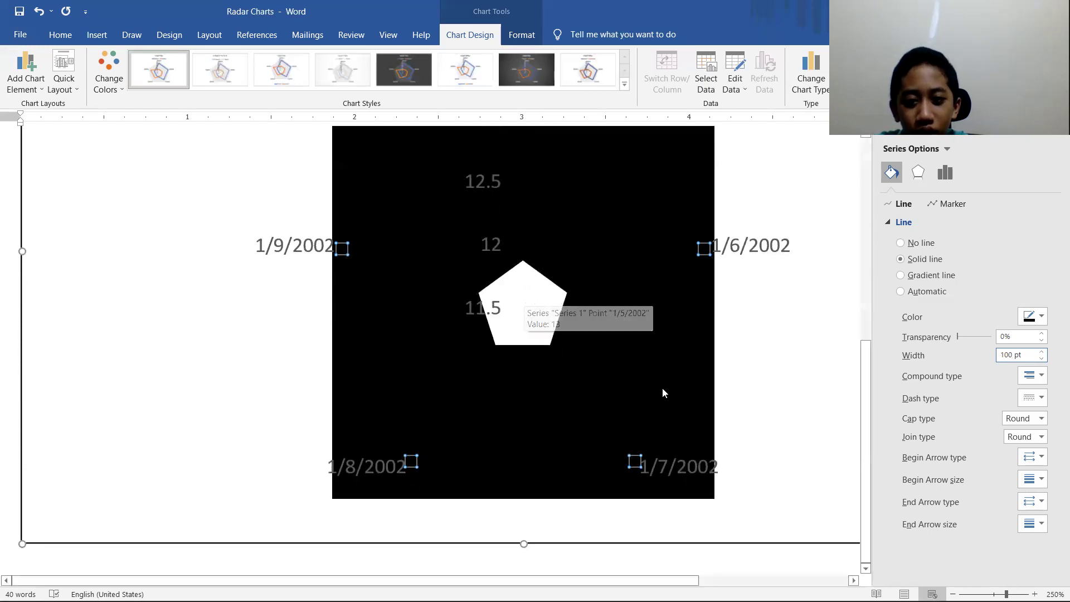
# Set the inner pentagon series' line colour to White, then select the whole chart
pyautogui.rightClick(553, 284)
pyautogui.click(551, 281)
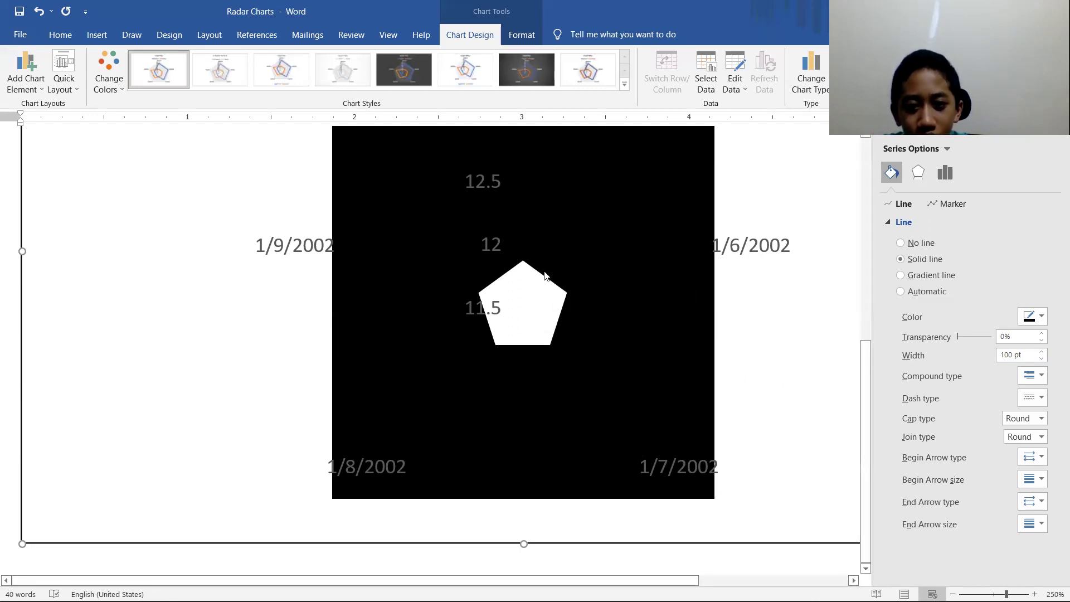
pyautogui.click(563, 329)
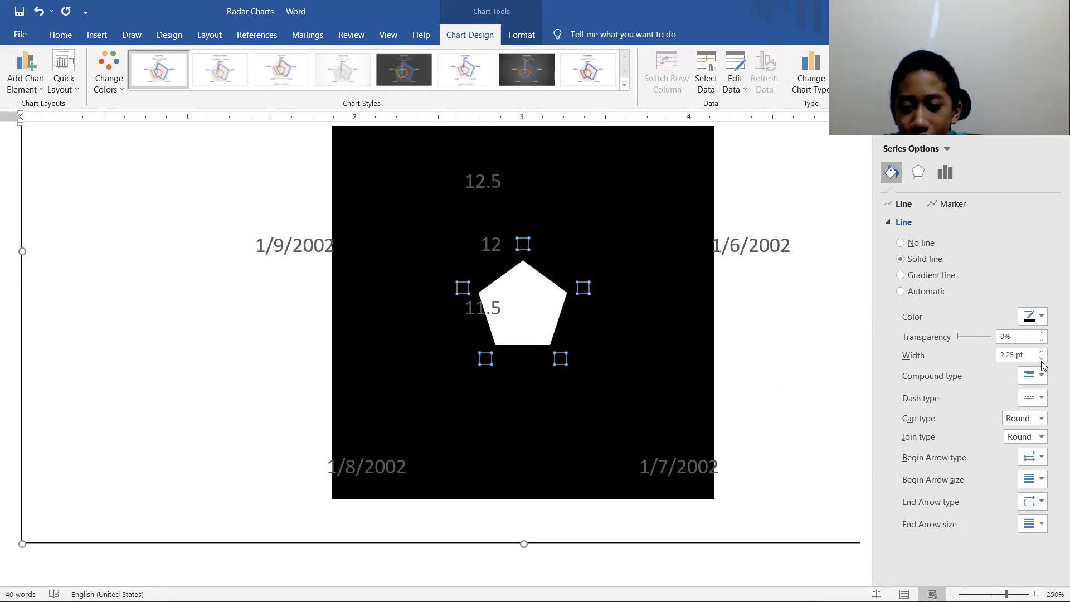
pyautogui.click(1040, 317)
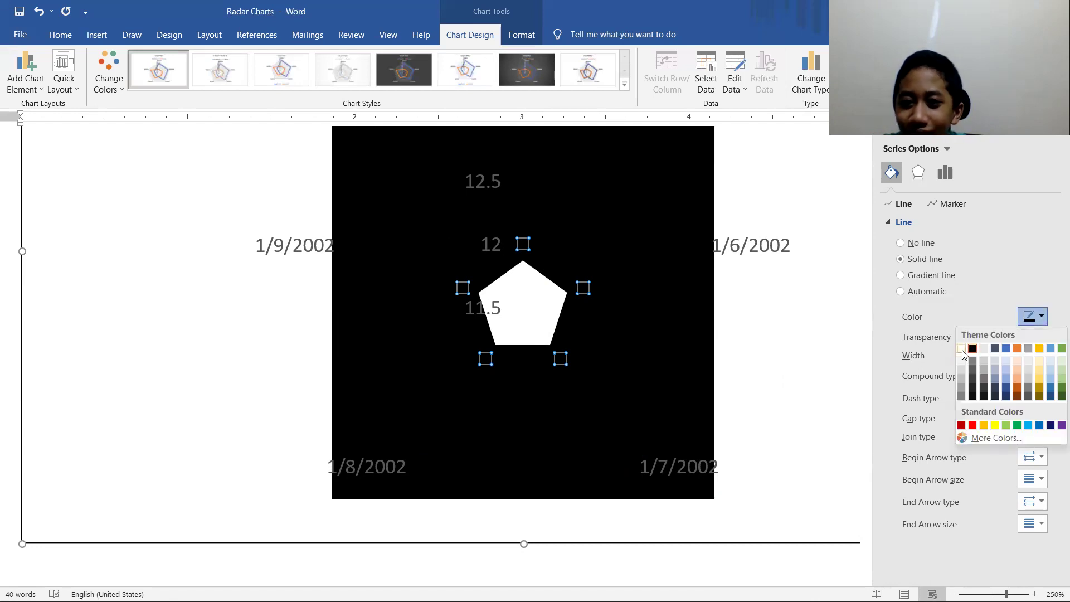
pyautogui.click(962, 349)
pyautogui.click(229, 329)
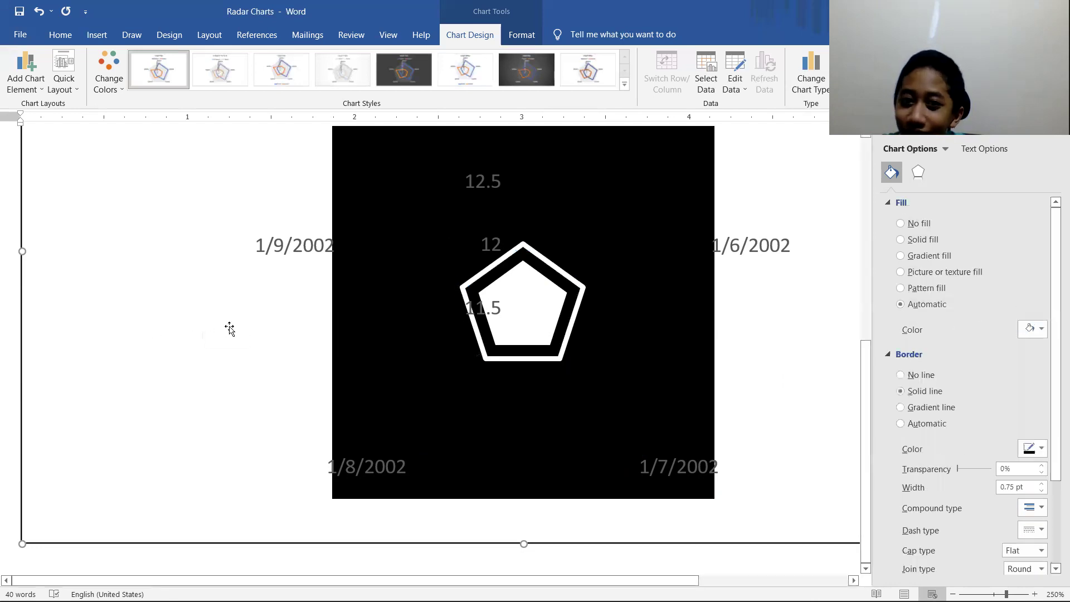
pyautogui.scroll(3, 229, 329)
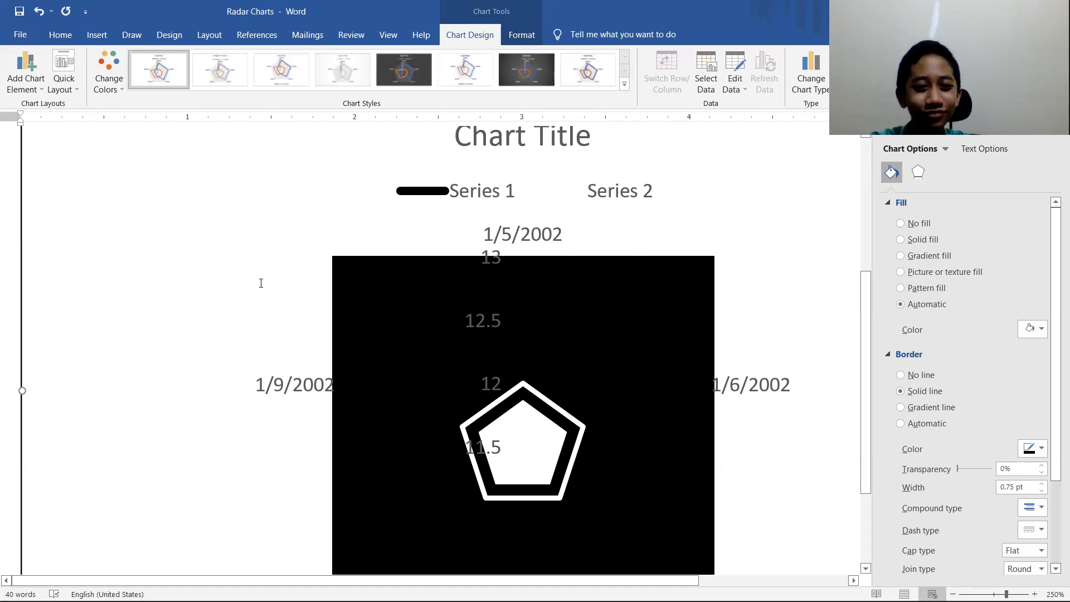
# Delete the old chart and insert a Filled Radar chart in its place, with its data sheet open
pyautogui.press('Delete')
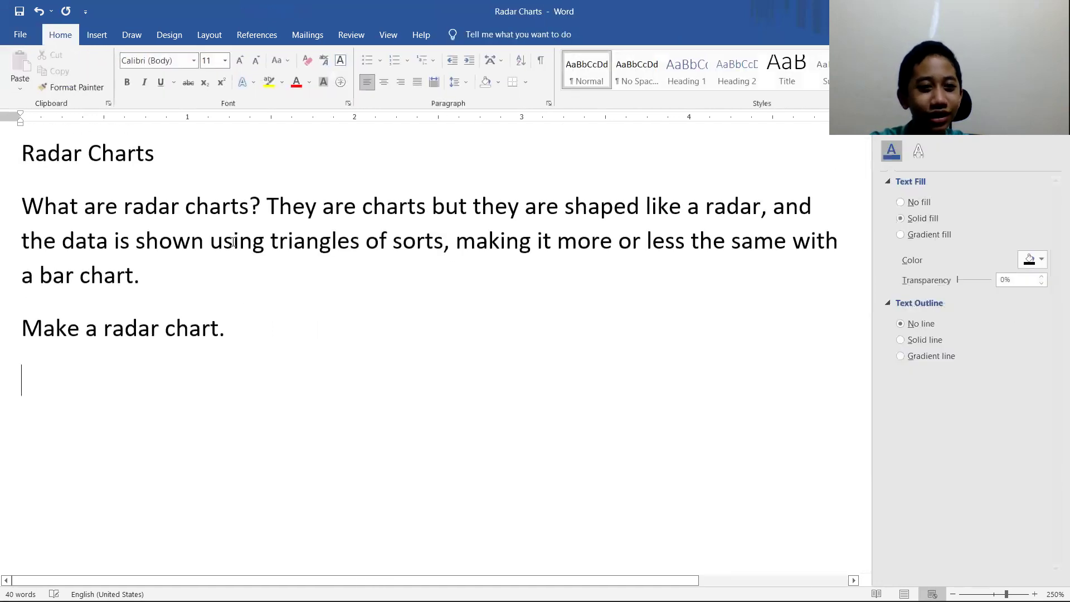
pyautogui.click(98, 38)
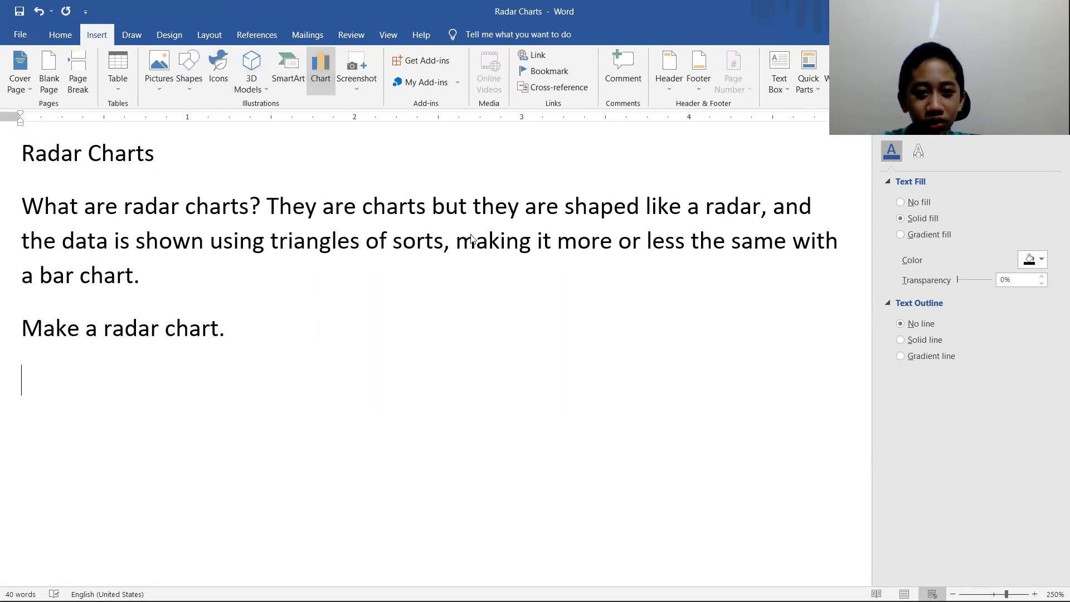
pyautogui.click(359, 316)
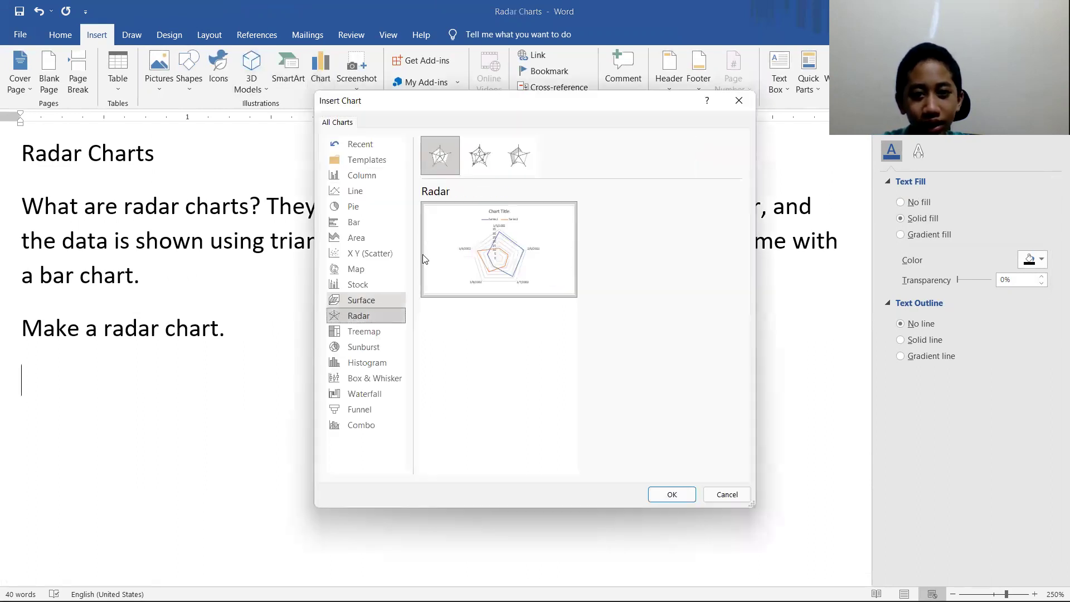
pyautogui.click(486, 165)
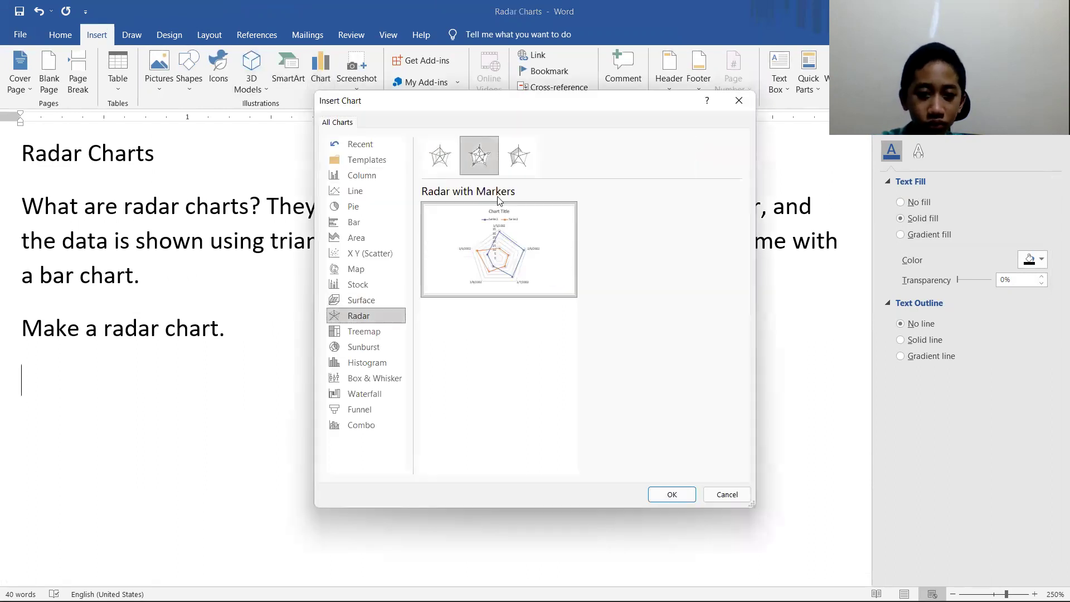
pyautogui.click(514, 156)
pyautogui.moveTo(527, 312)
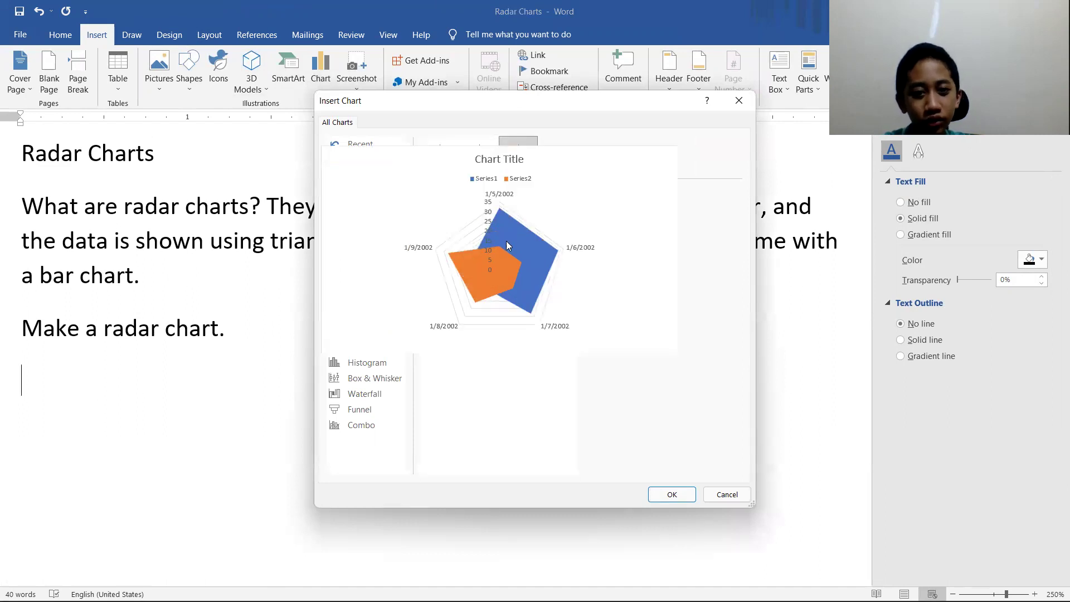
pyautogui.click(672, 494)
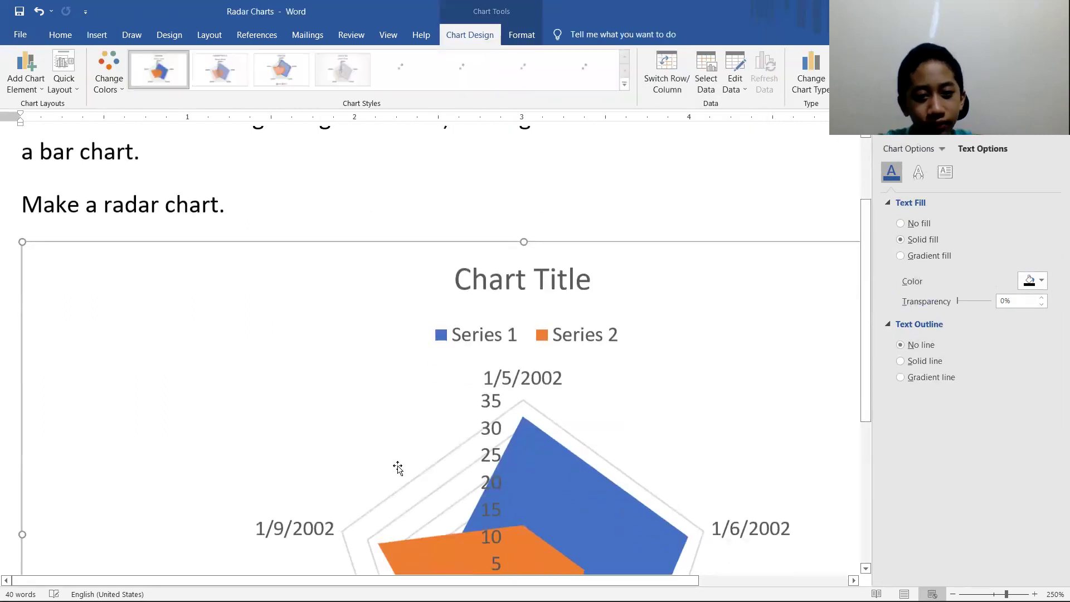
pyautogui.scroll(-2, 622, 195)
pyautogui.scroll(-3, 547, 422)
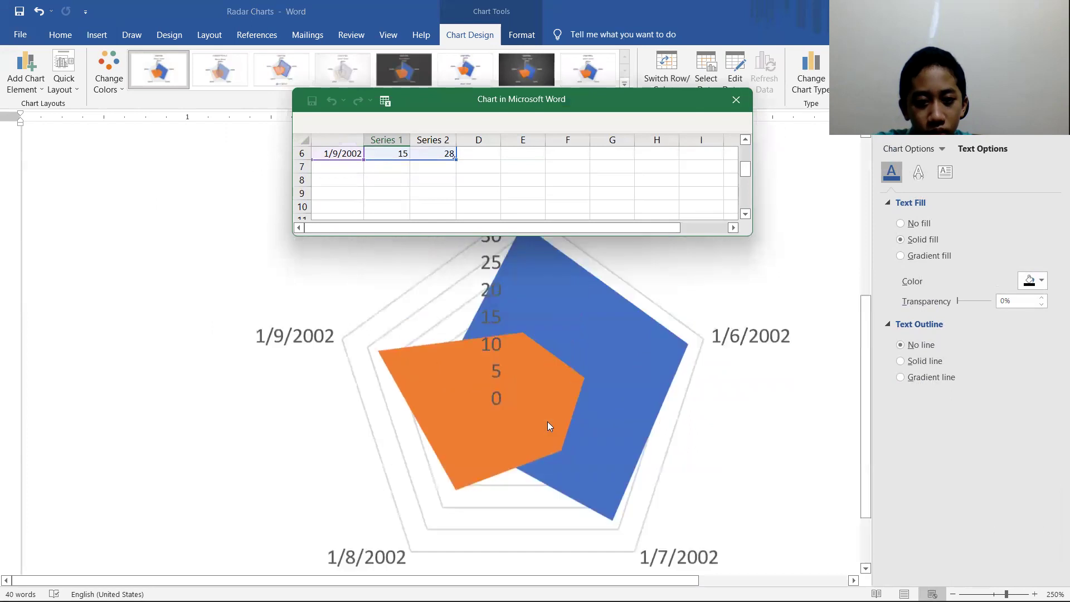
pyautogui.scroll(-1, 548, 422)
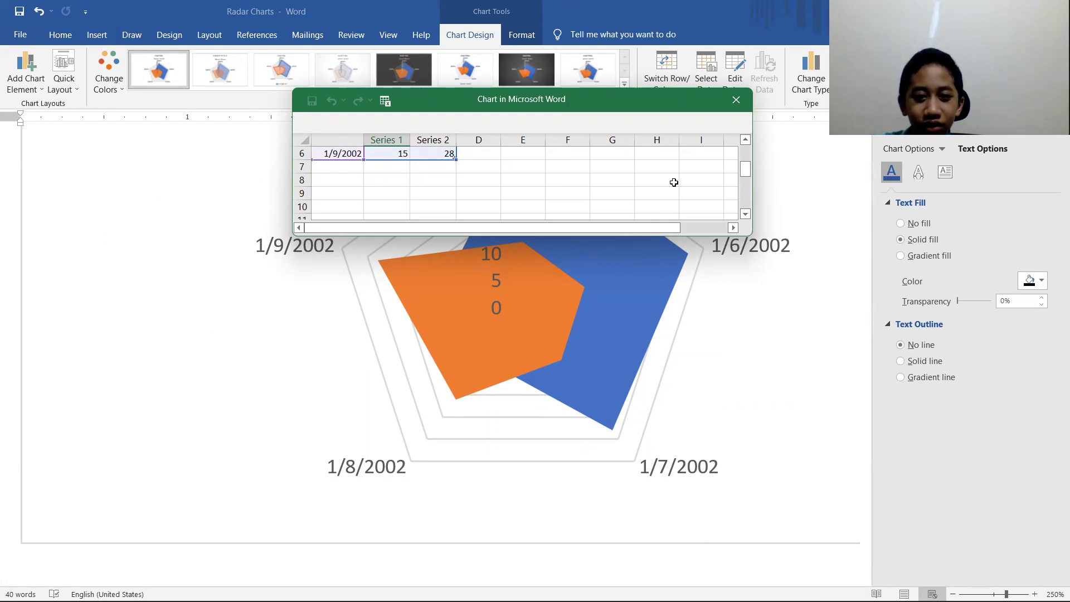
# Set Series 1's 1/7/2002 value in cell B4 to 32
pyautogui.scroll(2, 550, 198)
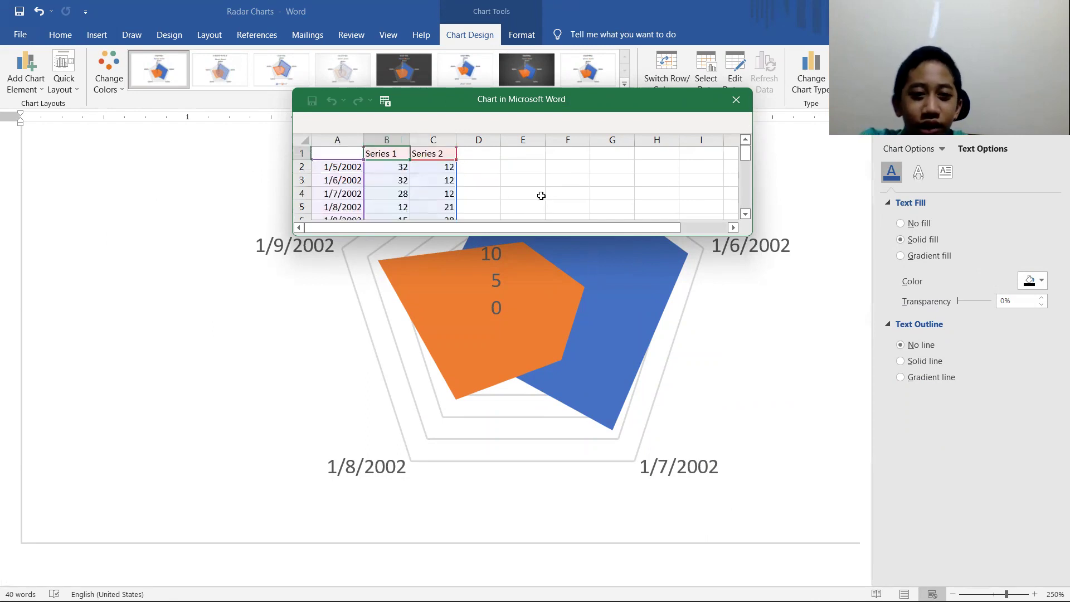
pyautogui.scroll(-2, 397, 193)
pyautogui.scroll(2, 396, 193)
pyautogui.click(396, 193)
pyautogui.write('2')
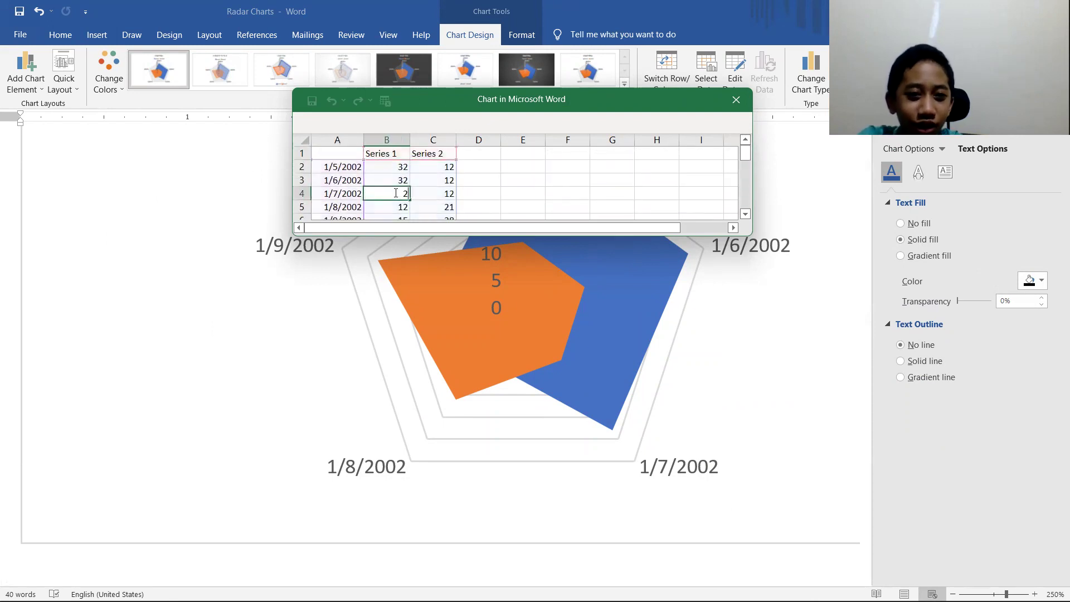
pyautogui.click(519, 167)
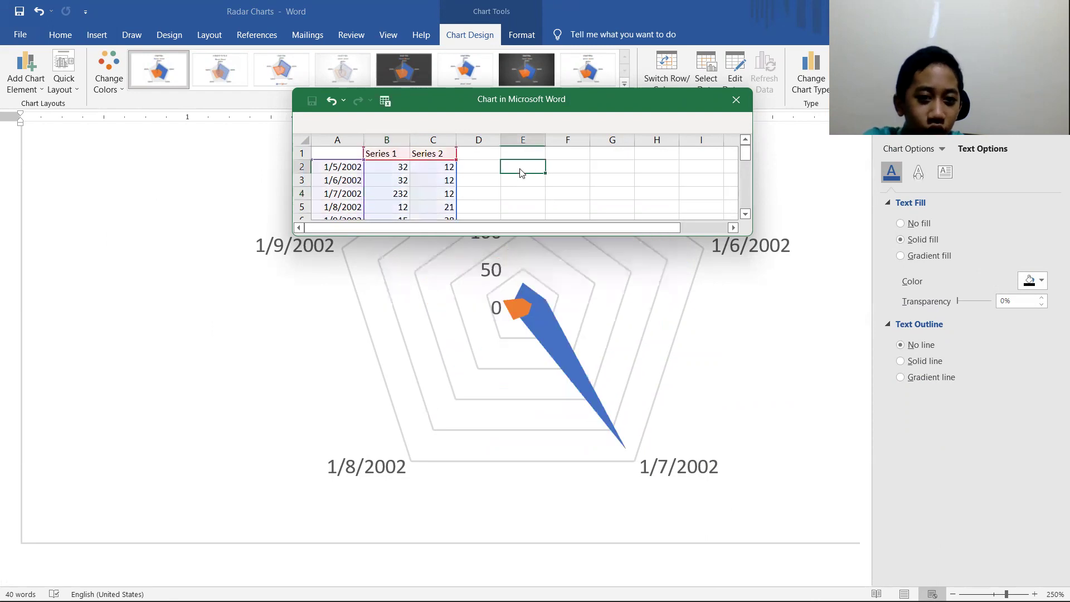
pyautogui.doubleClick(398, 193)
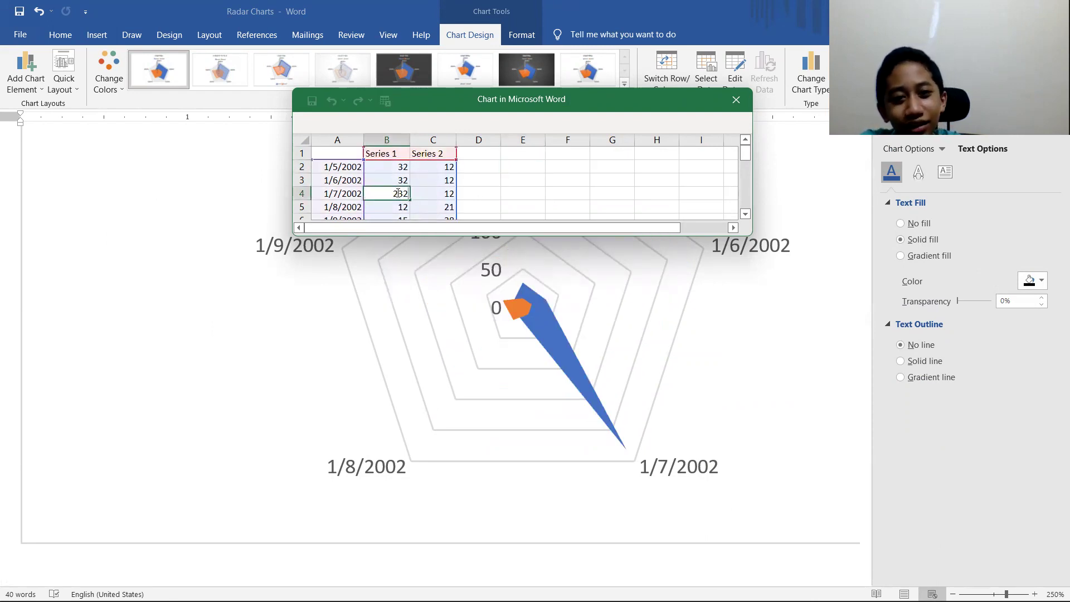
pyautogui.press('BackSpace')
pyautogui.click(573, 199)
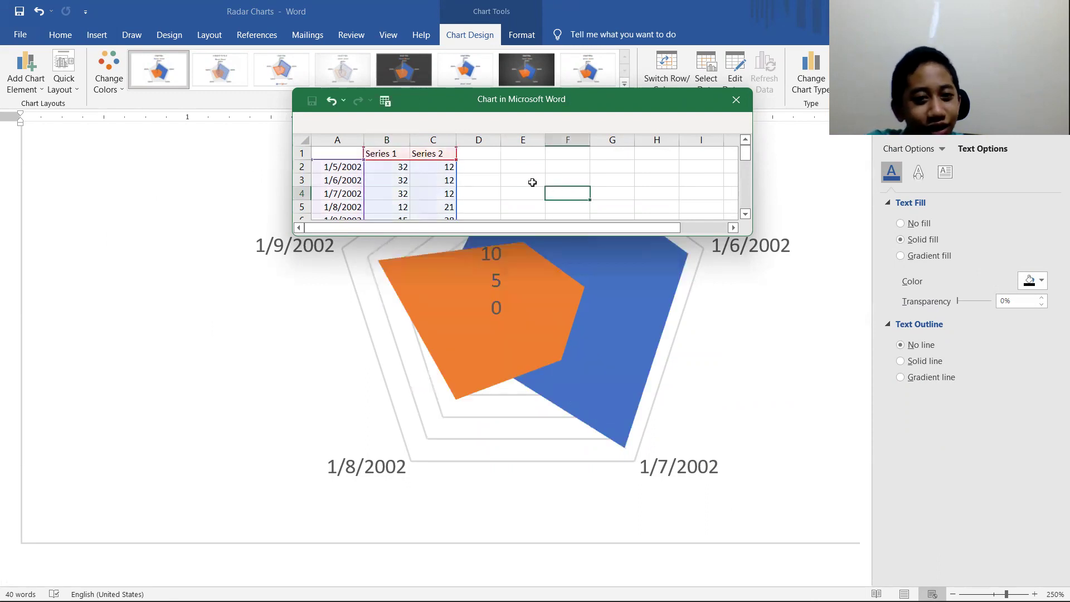
# Change Series 2 cells C2, C3 and C4 to 32
pyautogui.doubleClick(444, 167)
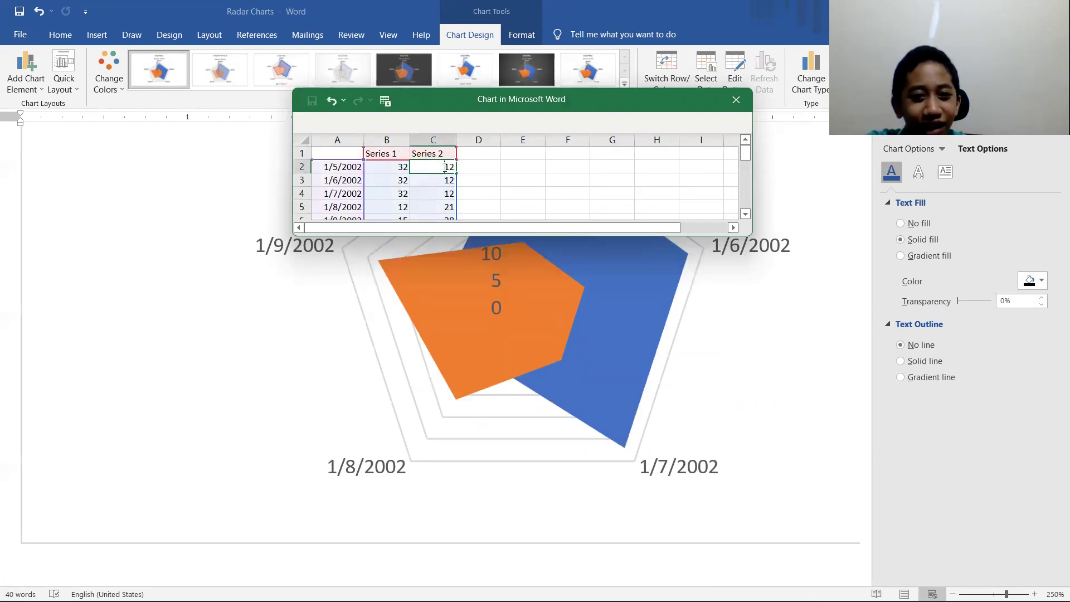
pyautogui.press('BackSpace')
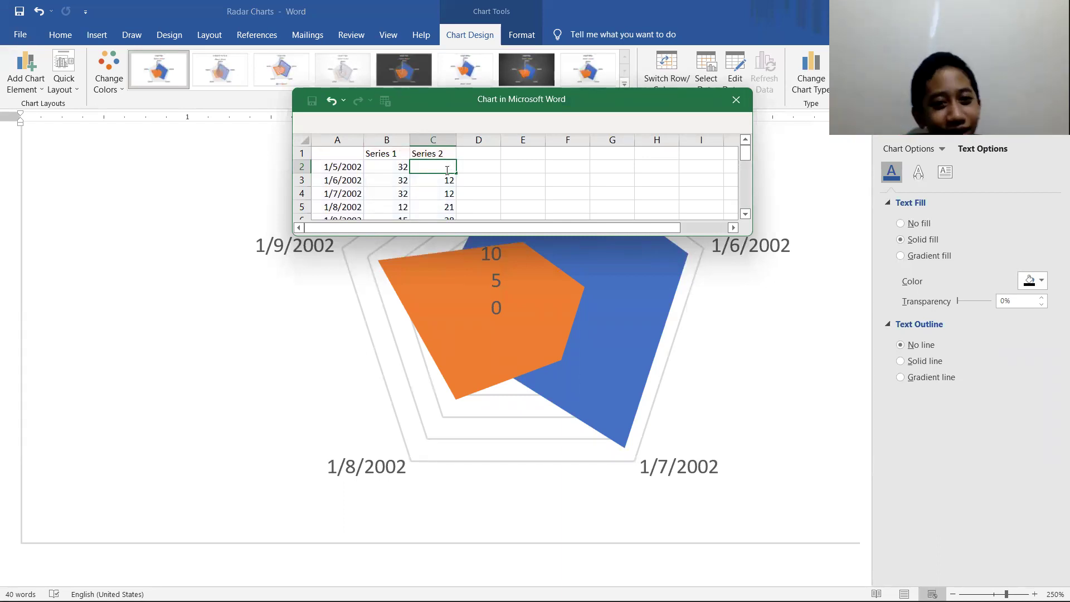
pyautogui.write('32')
pyautogui.scroll(-1, 450, 184)
pyautogui.click(450, 184)
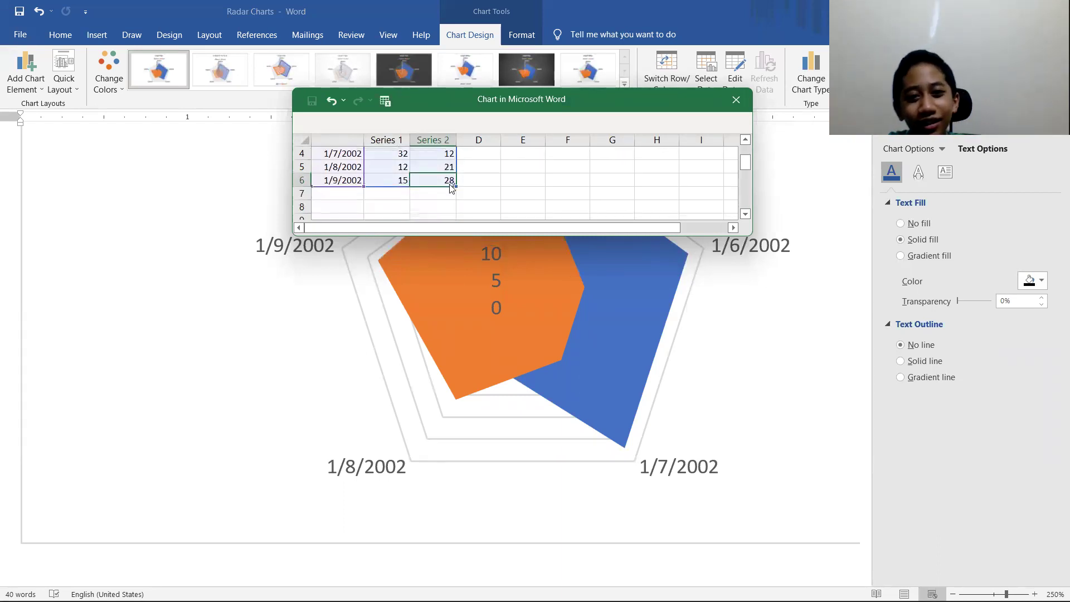
pyautogui.scroll(1, 451, 186)
pyautogui.doubleClick(449, 182)
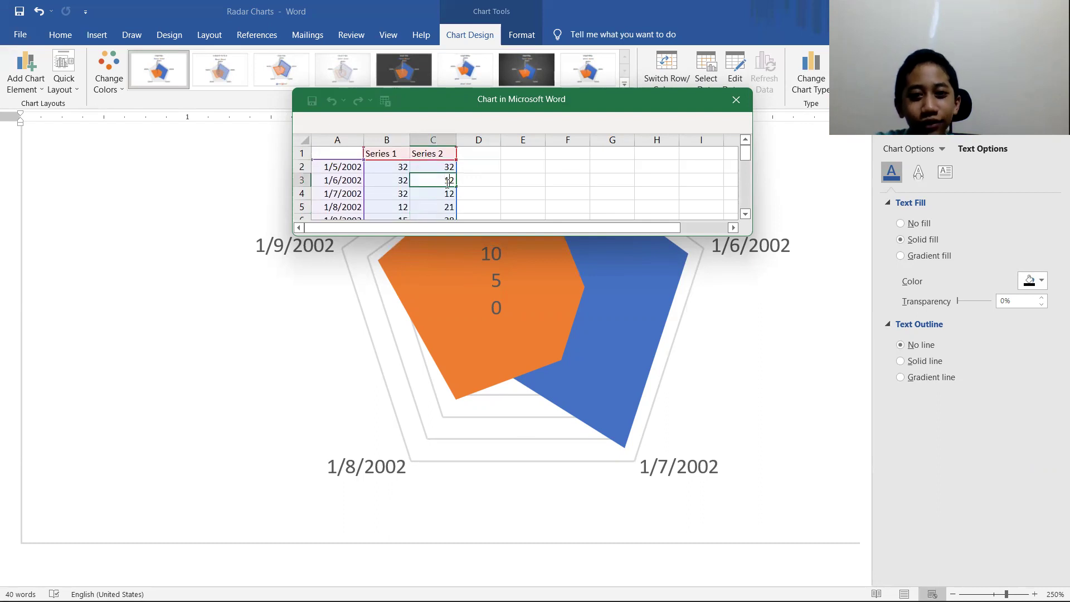
pyautogui.press('BackSpace')
pyautogui.press('BackSpace')
pyautogui.write('32')
pyautogui.doubleClick(444, 194)
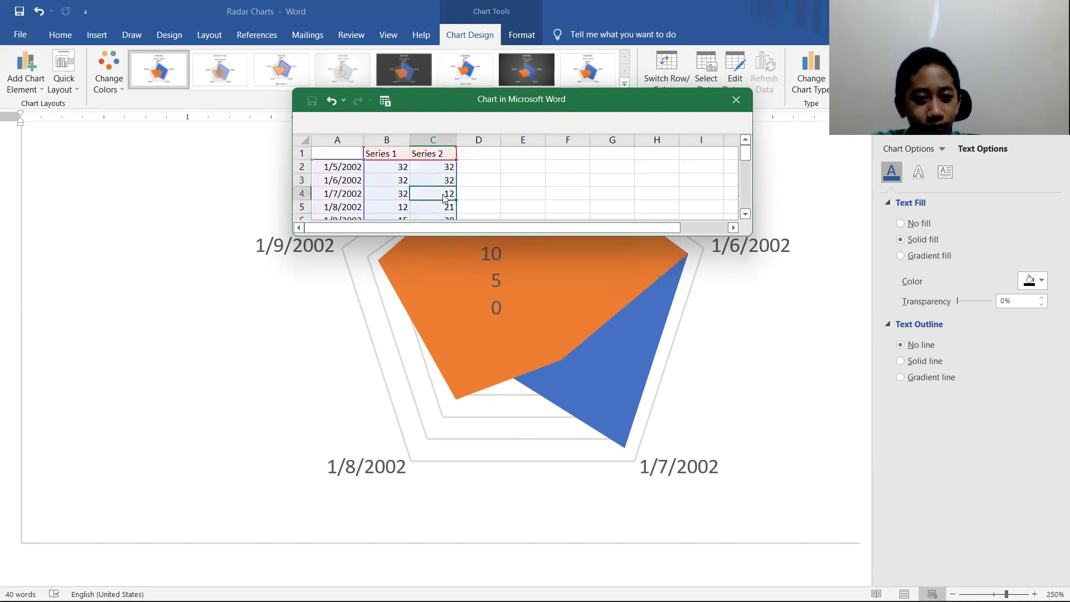
pyautogui.press('BackSpace')
pyautogui.press('BackSpace')
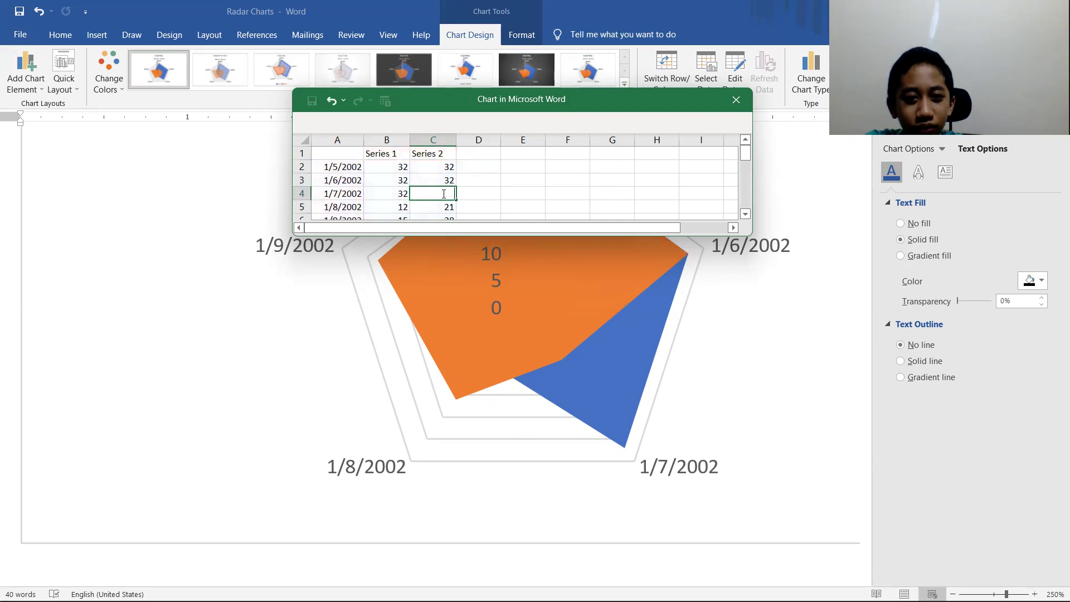
pyautogui.click(505, 195)
# Set the Series 2 values for 1/8/2002 and 1/9/2002 (C5, C6) to 32
pyautogui.click(447, 206)
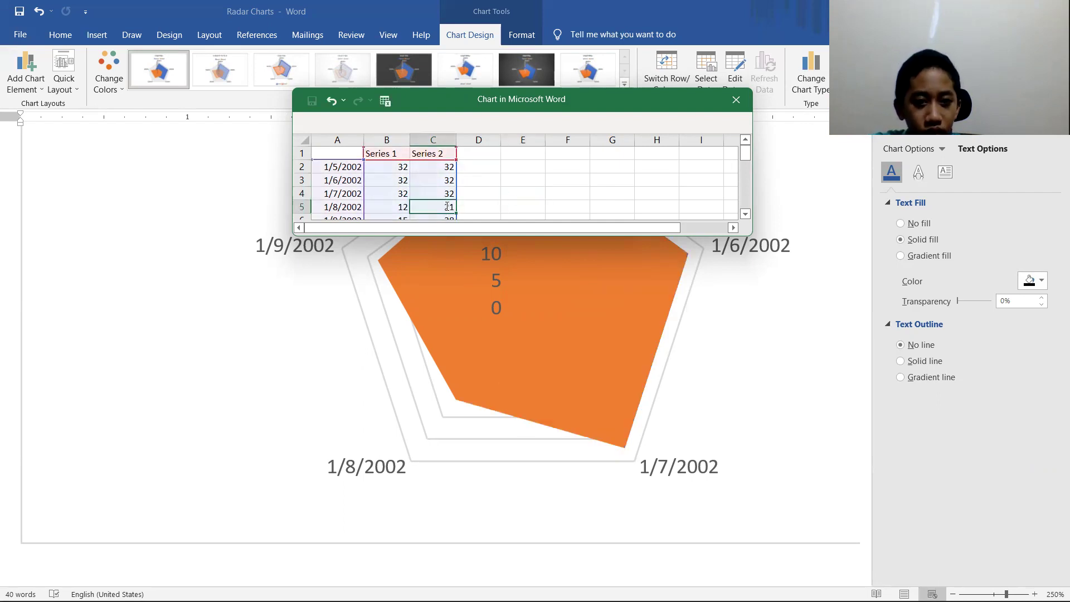
pyautogui.doubleClick(448, 207)
pyautogui.write('2')
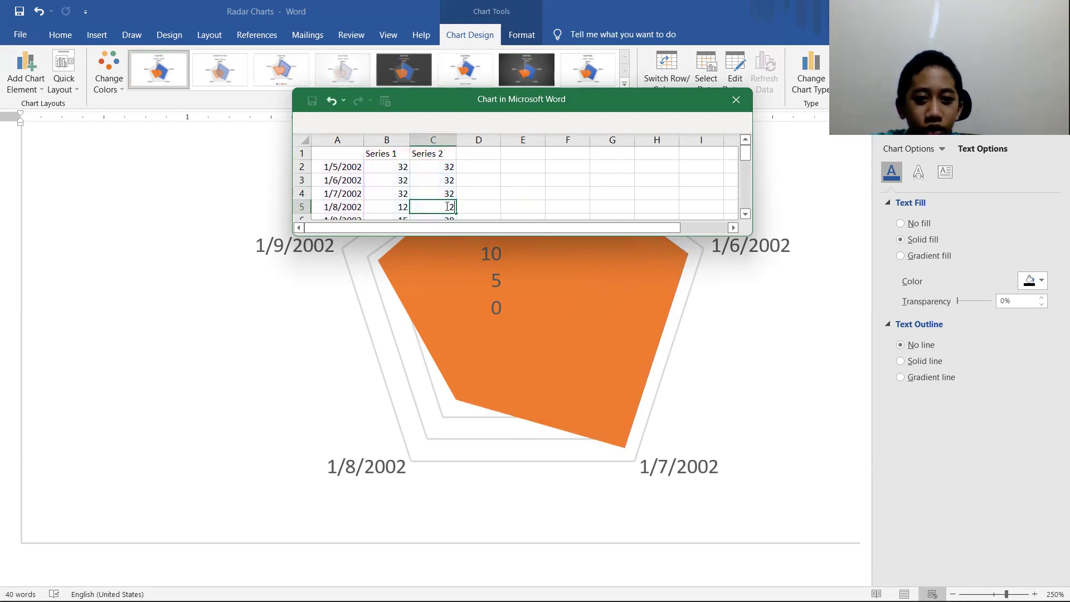
pyautogui.write('32')
pyautogui.click(512, 202)
pyautogui.scroll(-2, 471, 198)
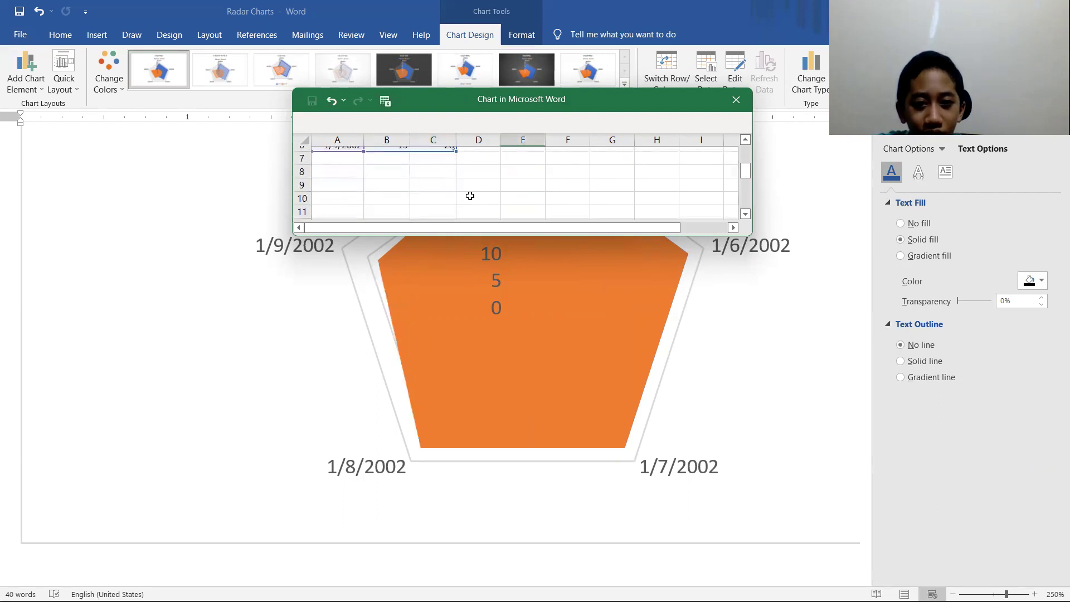
pyautogui.click(448, 152)
pyautogui.doubleClick(448, 153)
pyautogui.write('232')
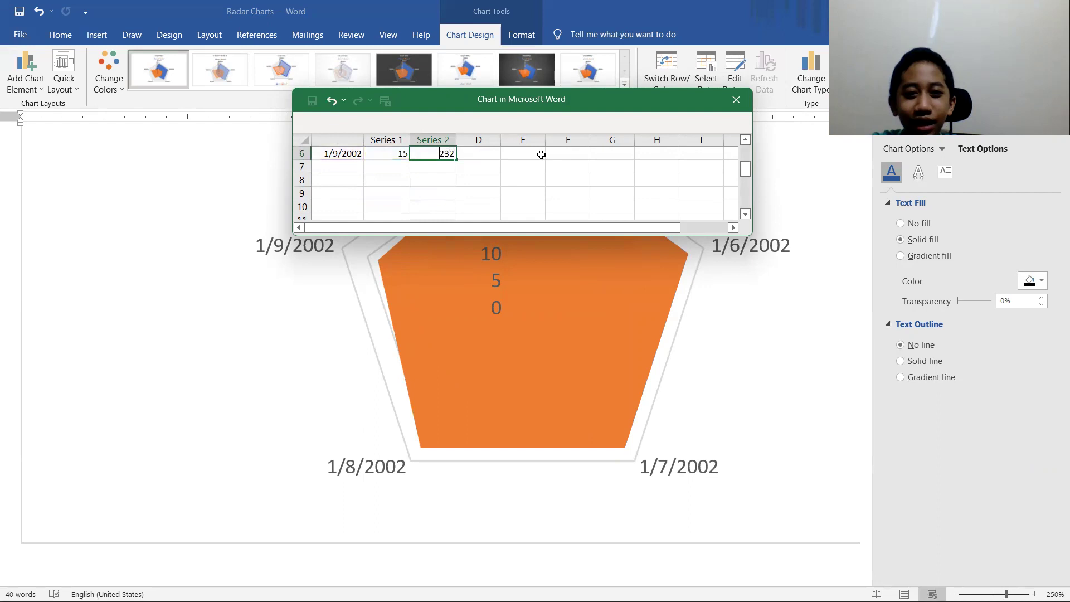
pyautogui.click(548, 180)
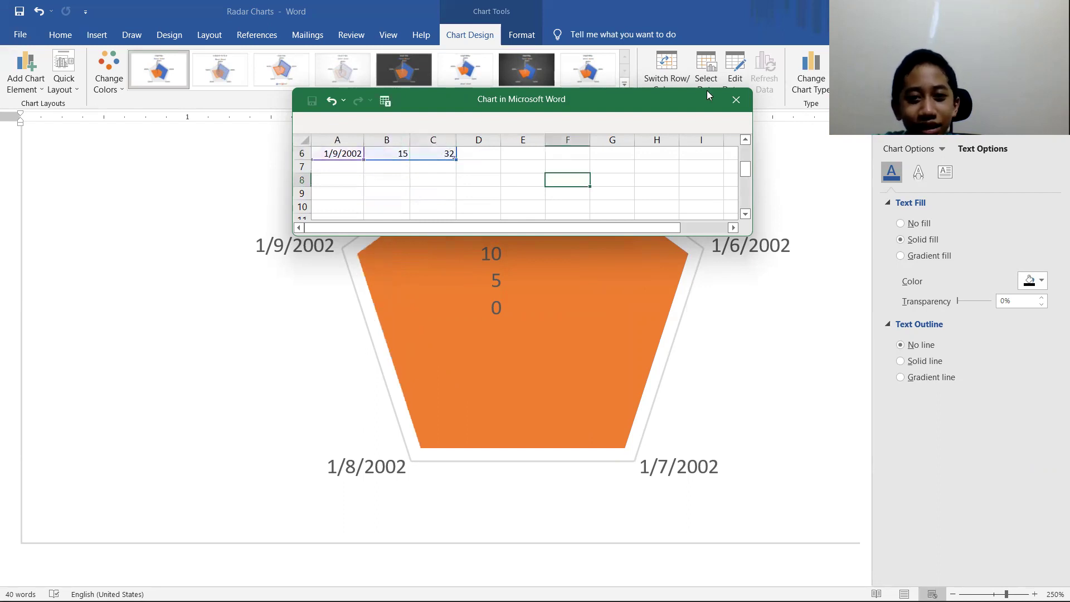
# Close the chart's data sheet and bring the radar chart into view
pyautogui.click(734, 101)
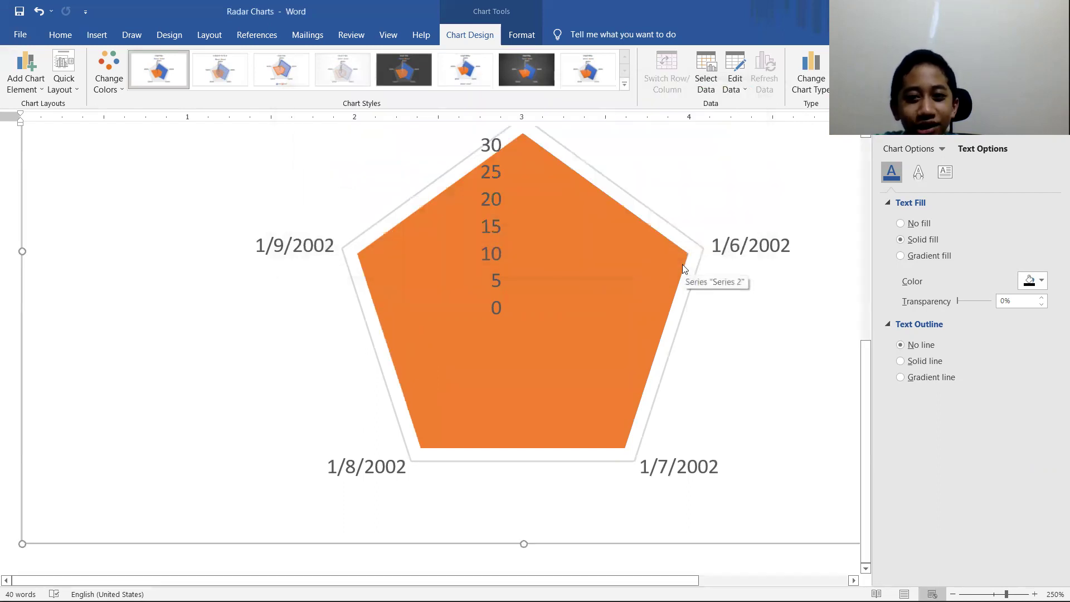
pyautogui.scroll(2, 692, 220)
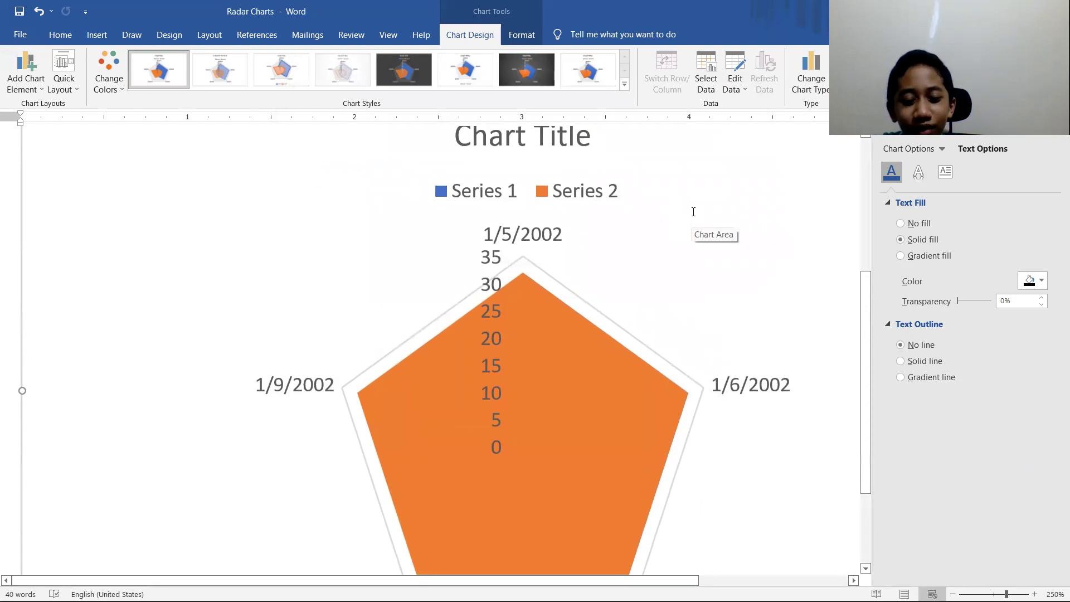
pyautogui.scroll(-4, 694, 211)
pyautogui.scroll(2, 694, 214)
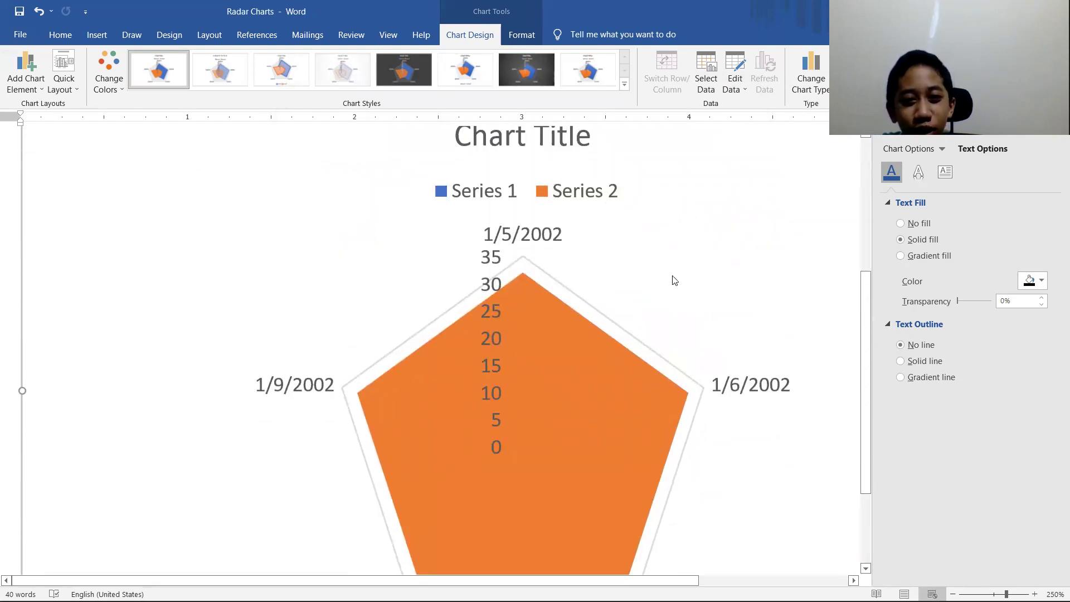
pyautogui.scroll(-2, 613, 245)
pyautogui.scroll(2, 540, 206)
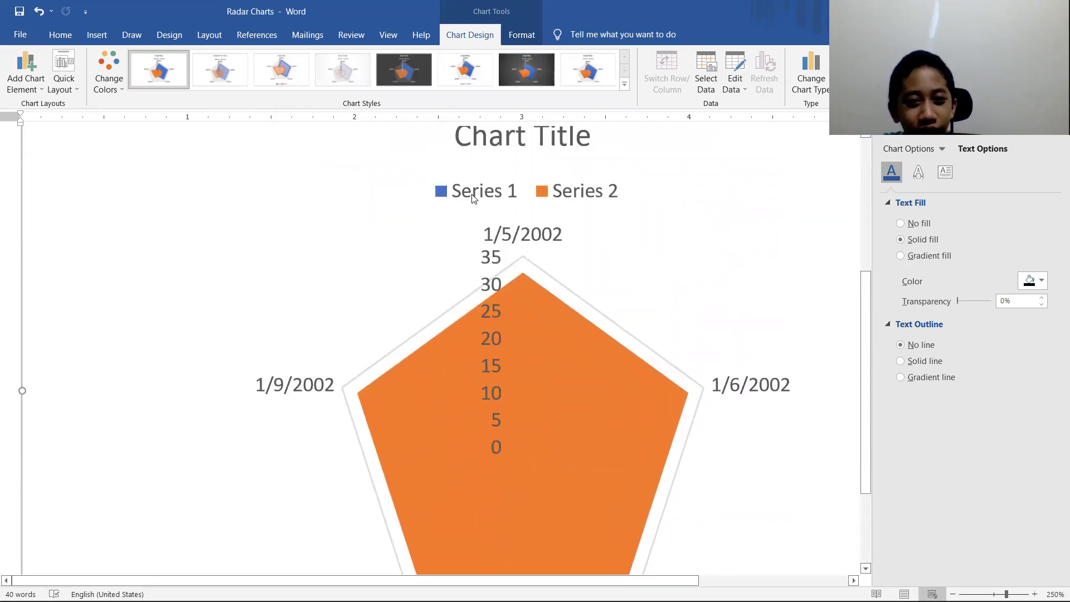
# Fill the orange Series 2 pentagon with Black
pyautogui.click(568, 376)
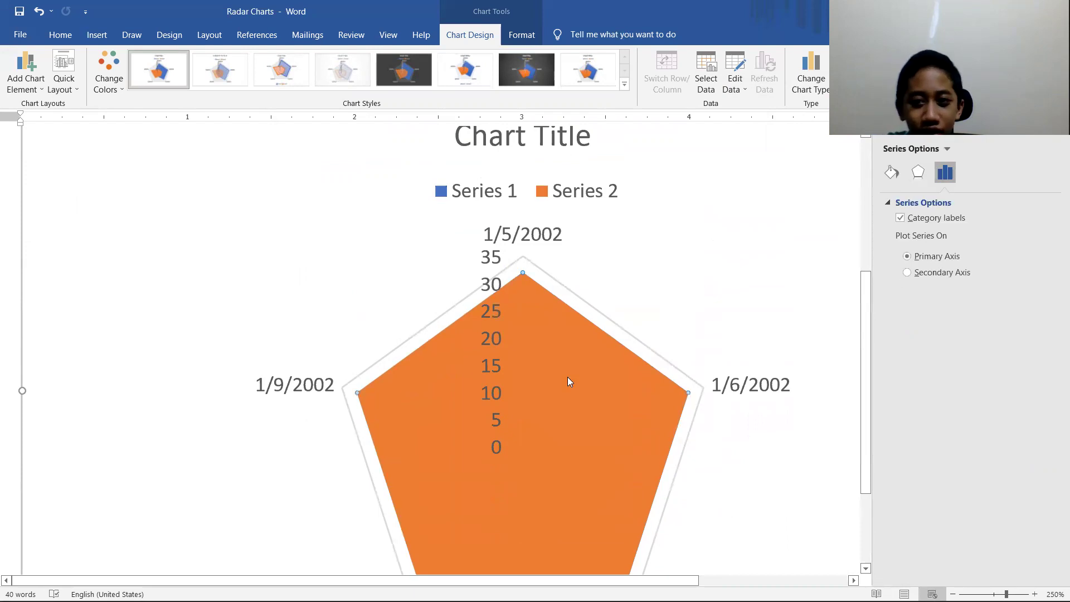
pyautogui.click(918, 163)
pyautogui.click(892, 171)
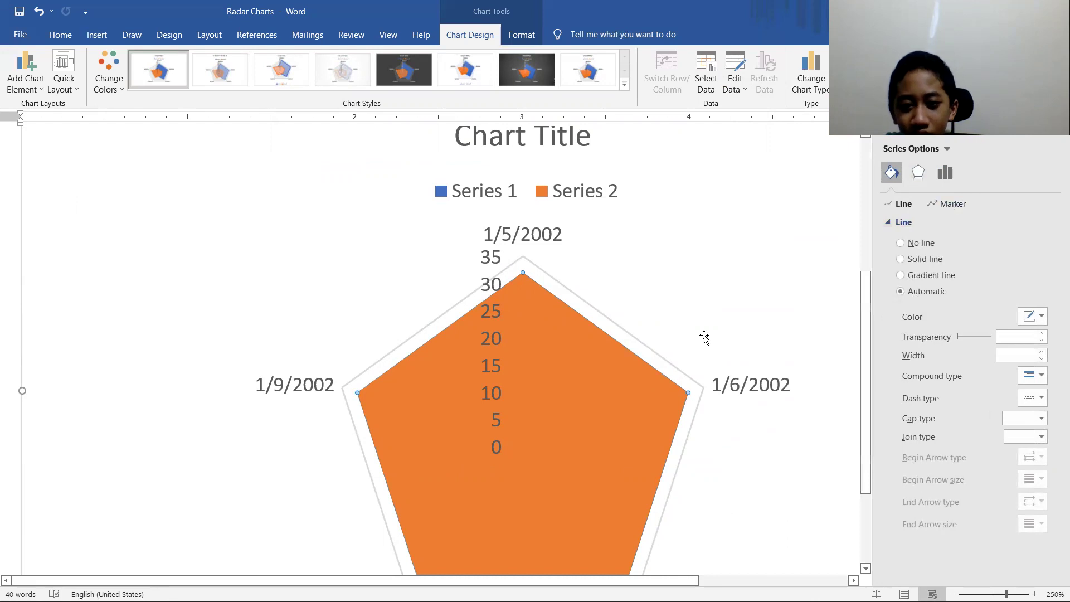
pyautogui.rightClick(575, 403)
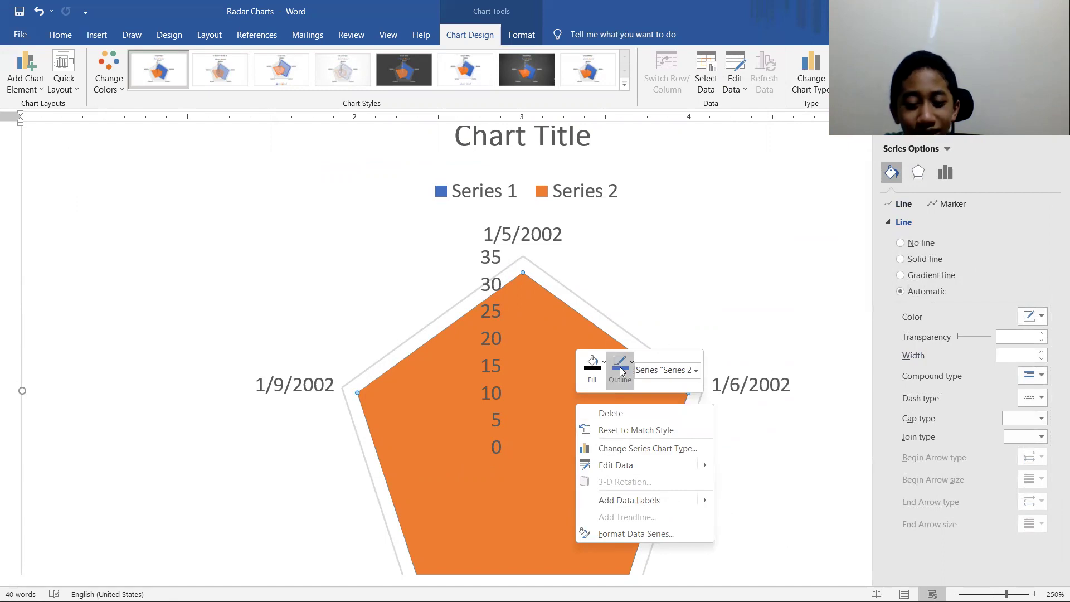
pyautogui.rightClick(544, 383)
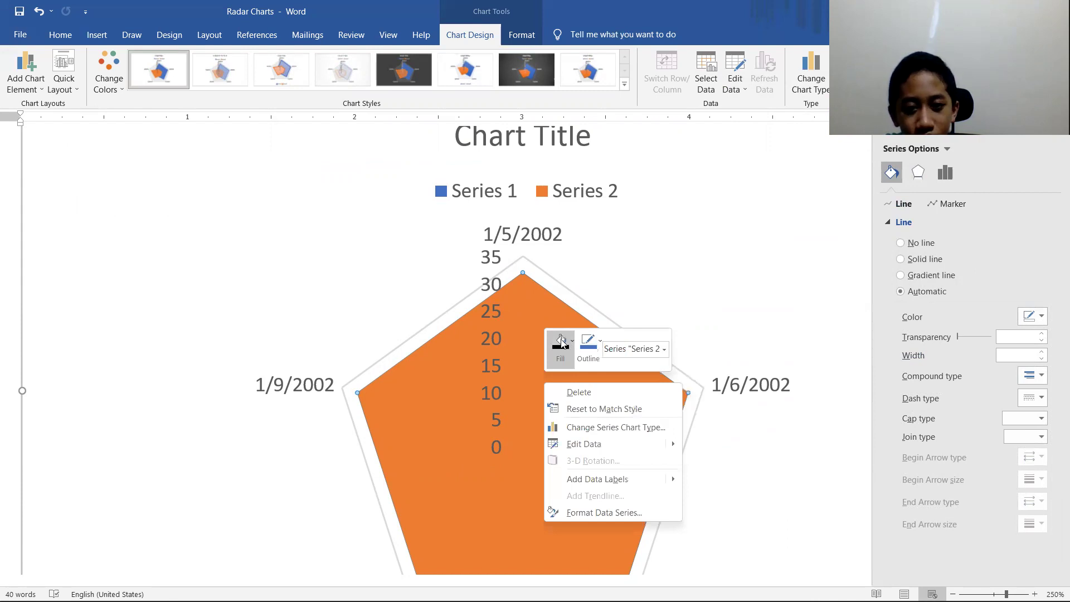
pyautogui.click(563, 343)
pyautogui.click(566, 385)
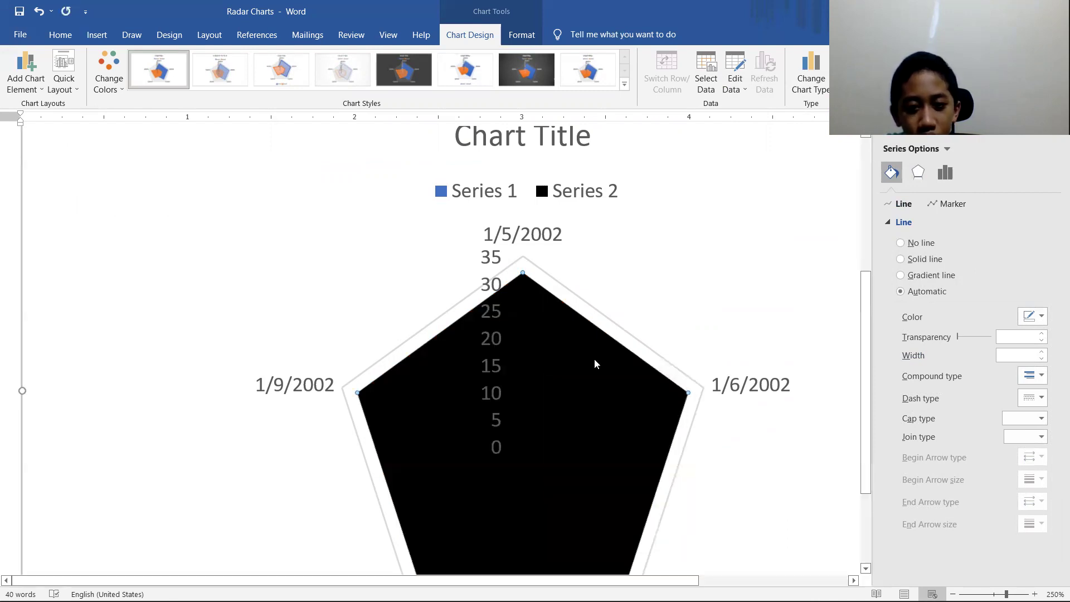
pyautogui.rightClick(595, 359)
pyautogui.click(714, 329)
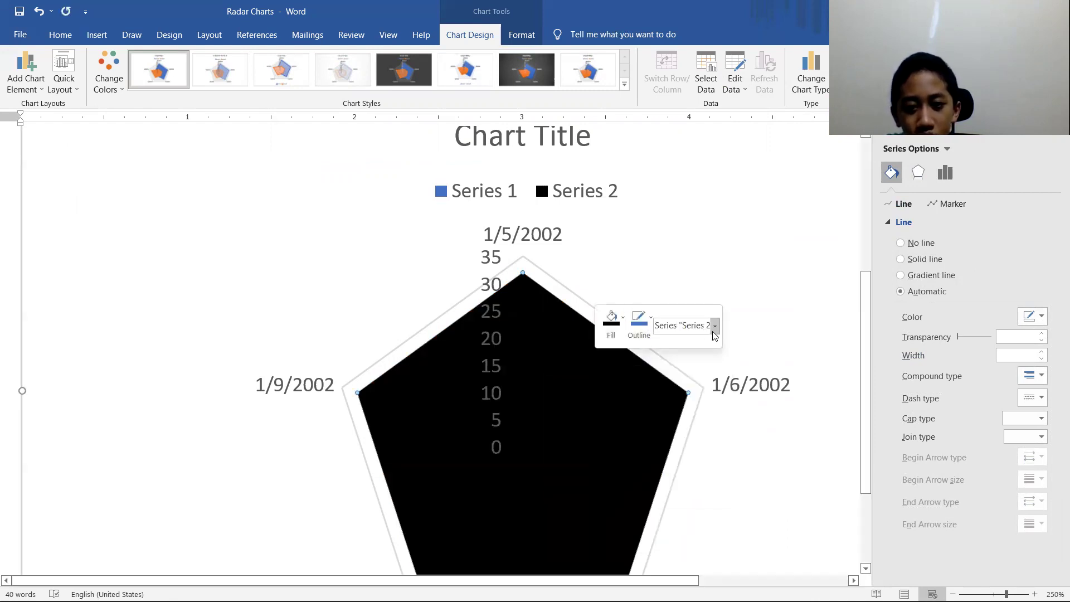
pyautogui.click(698, 433)
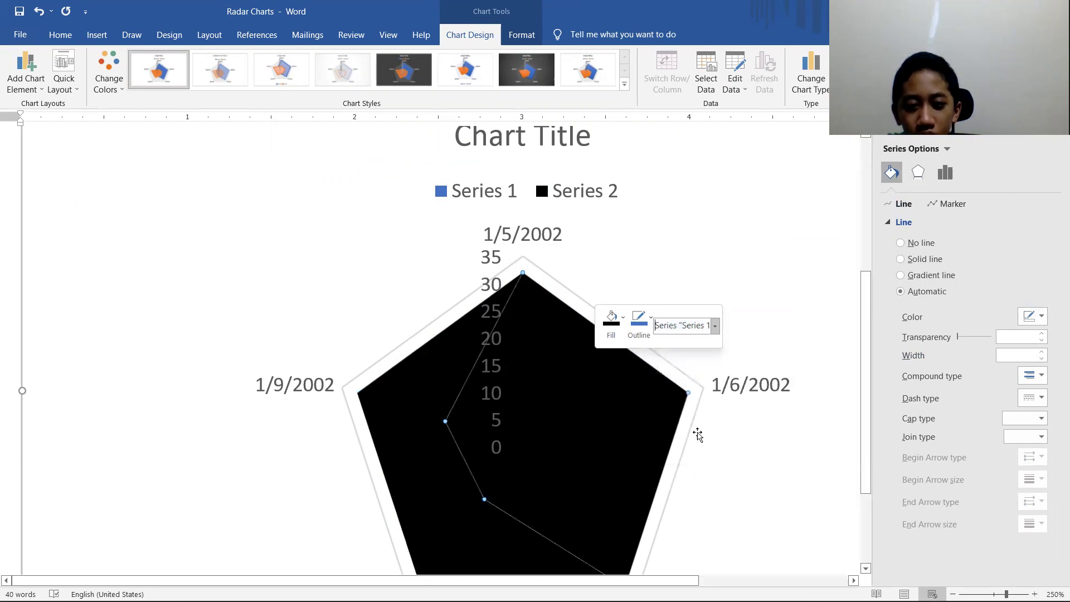
pyautogui.click(766, 302)
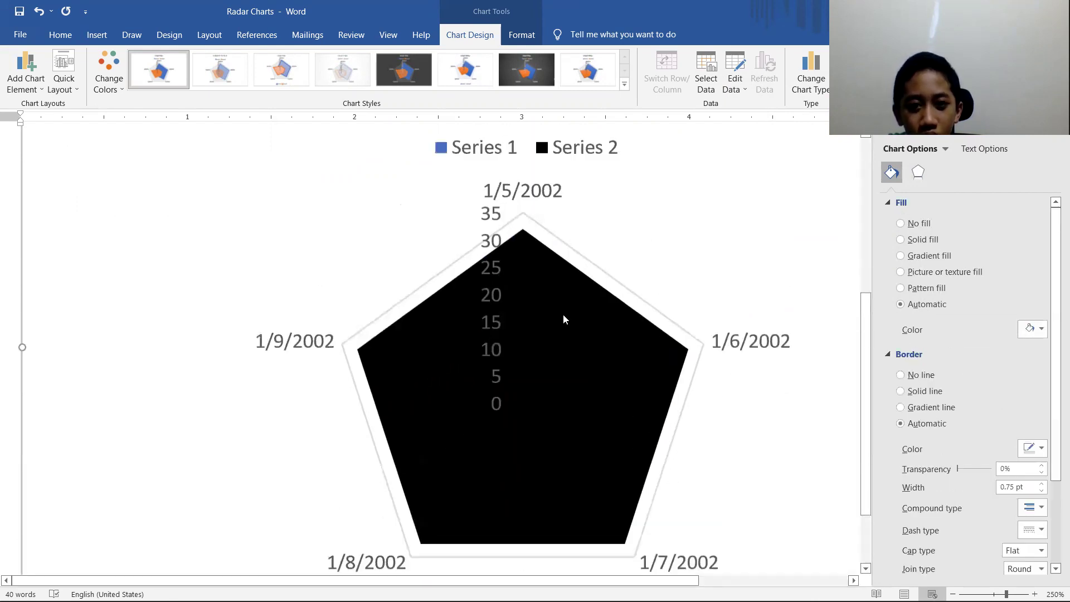
pyautogui.rightClick(549, 351)
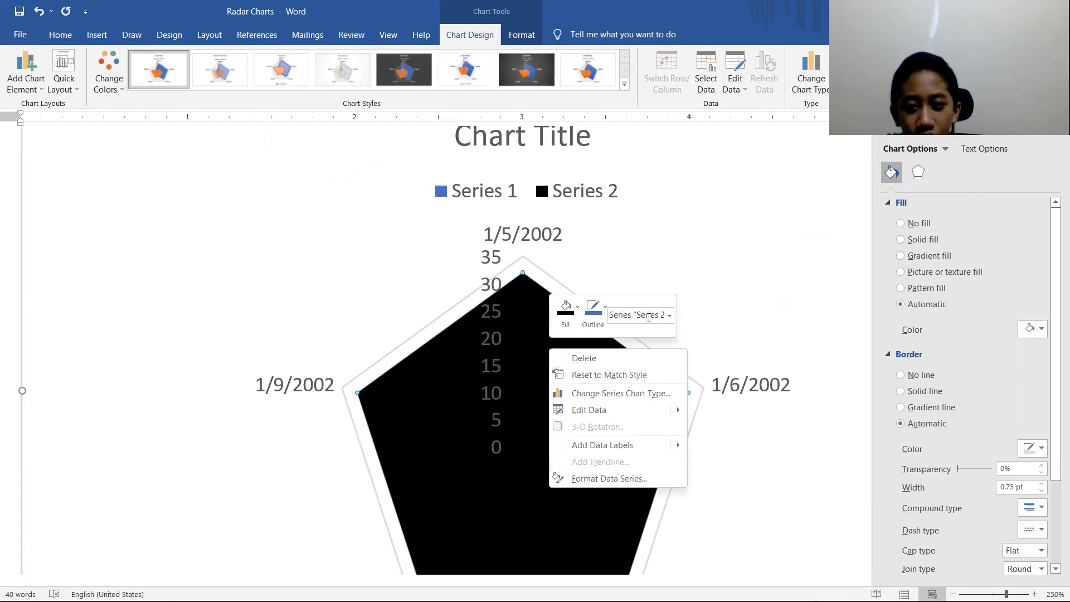
pyautogui.click(633, 422)
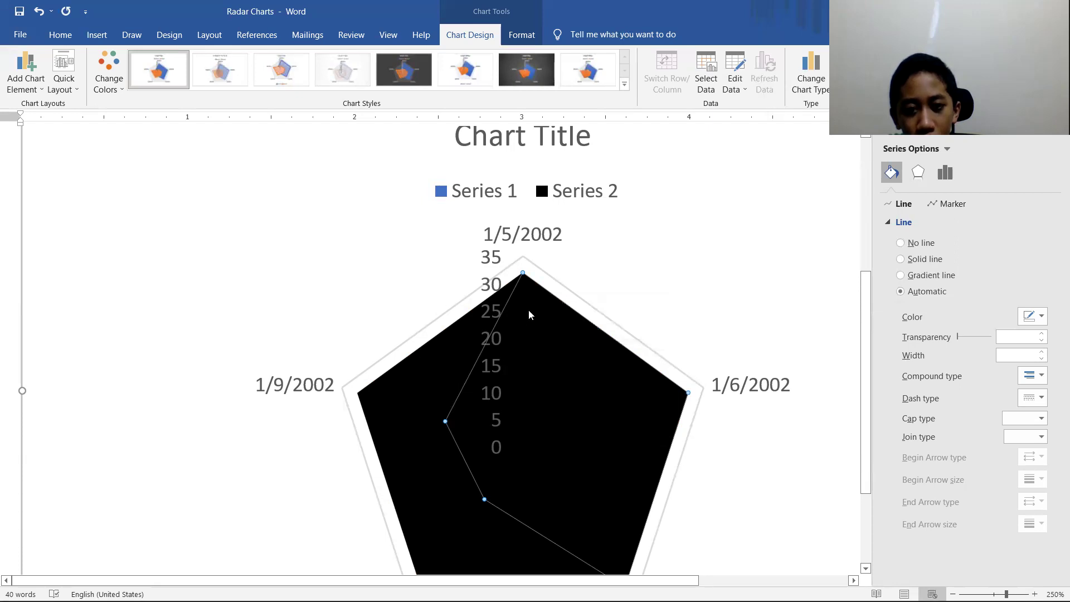
pyautogui.click(509, 437)
pyautogui.click(748, 249)
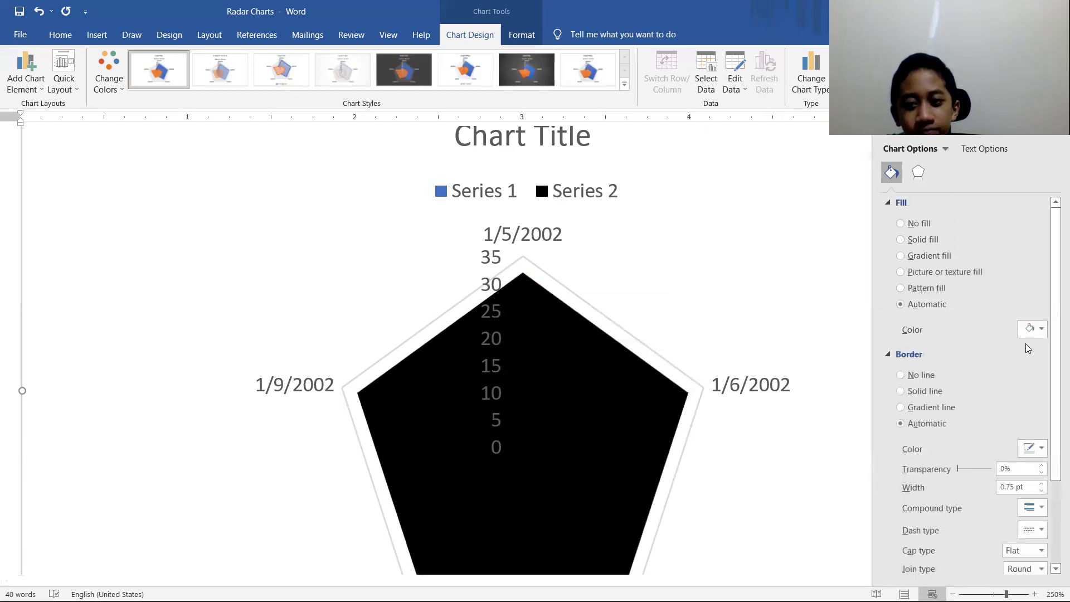
pyautogui.scroll(5, 448, 212)
pyautogui.scroll(-5, 447, 211)
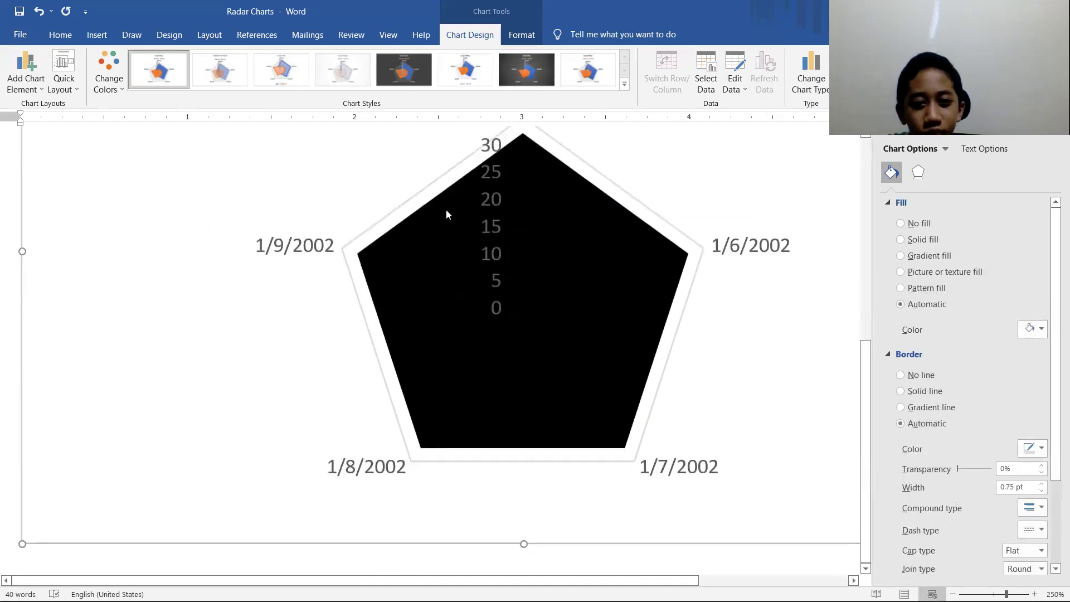
# Move from the chart's Format tab back to the Home tab, with the titled chart in view
pyautogui.scroll(5, 447, 212)
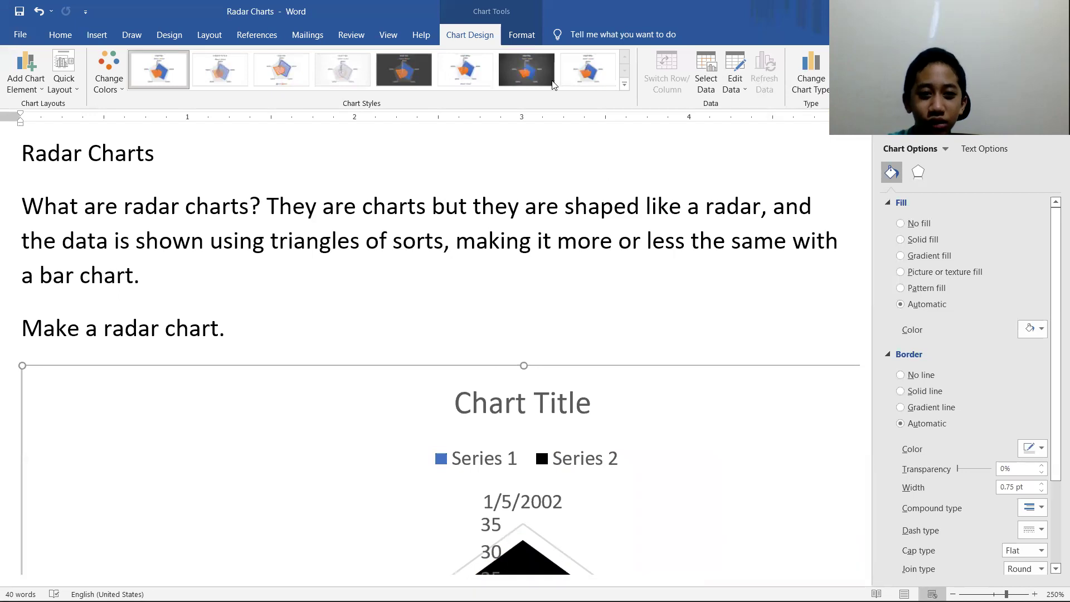
pyautogui.click(522, 35)
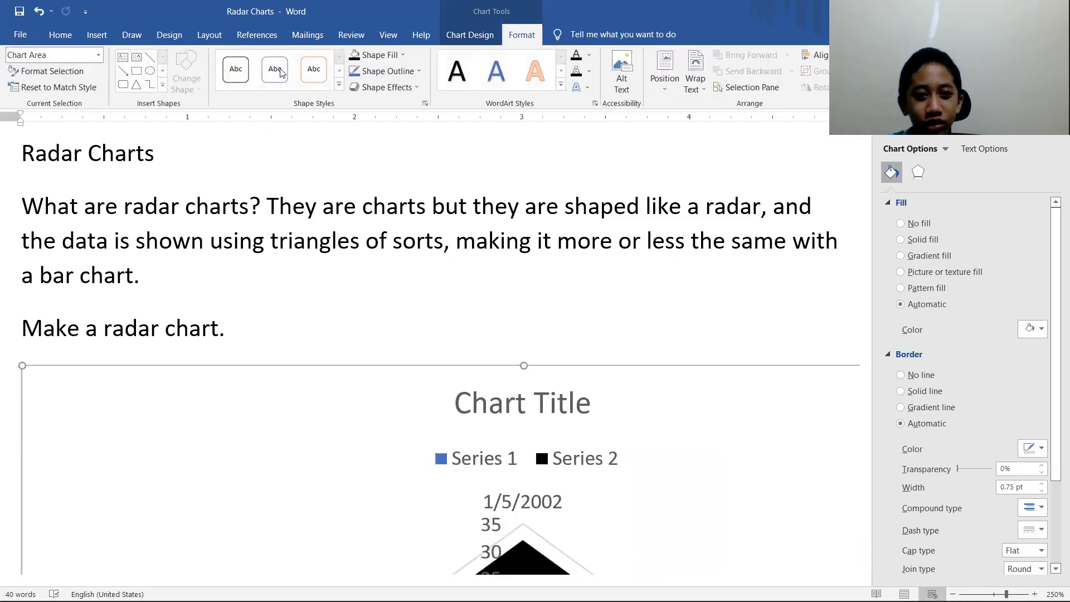
pyautogui.scroll(2, 299, 78)
pyautogui.scroll(-1, 298, 78)
pyautogui.scroll(1, 298, 78)
pyautogui.scroll(-5, 539, 449)
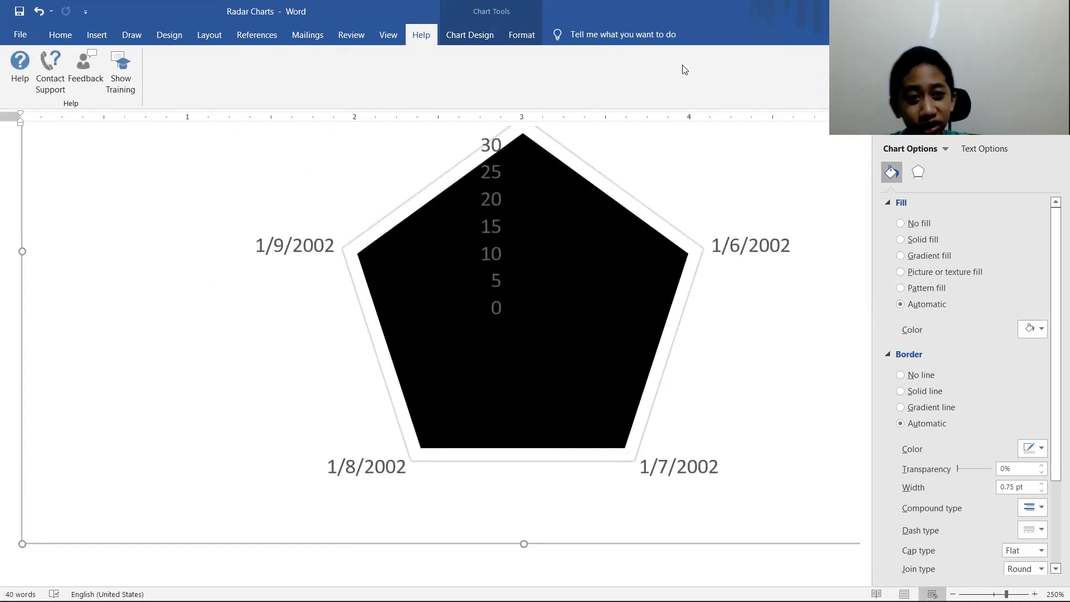
pyautogui.click(56, 35)
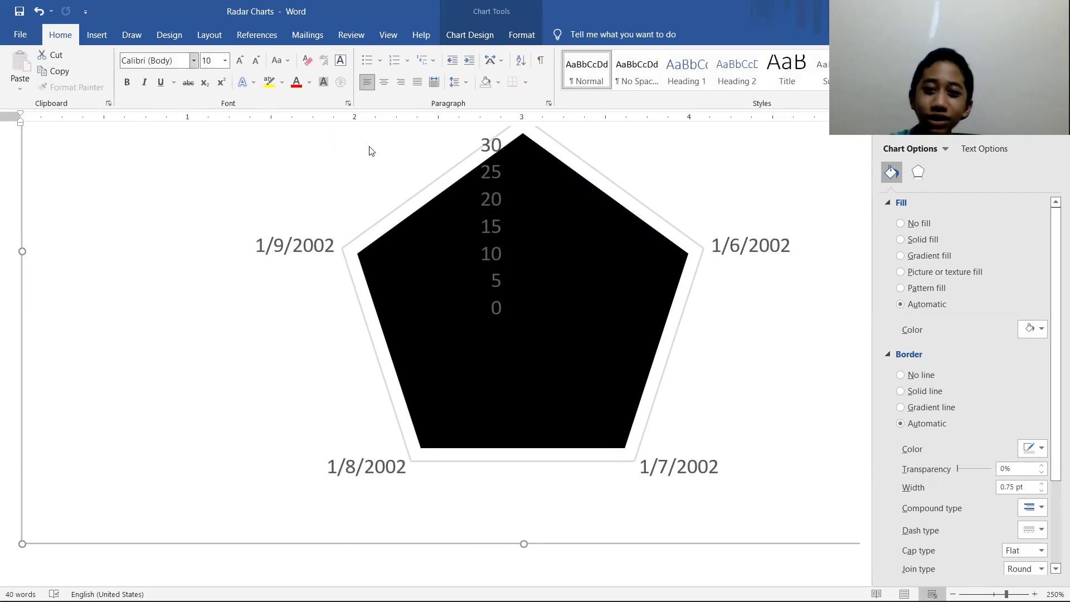
pyautogui.scroll(5, 518, 329)
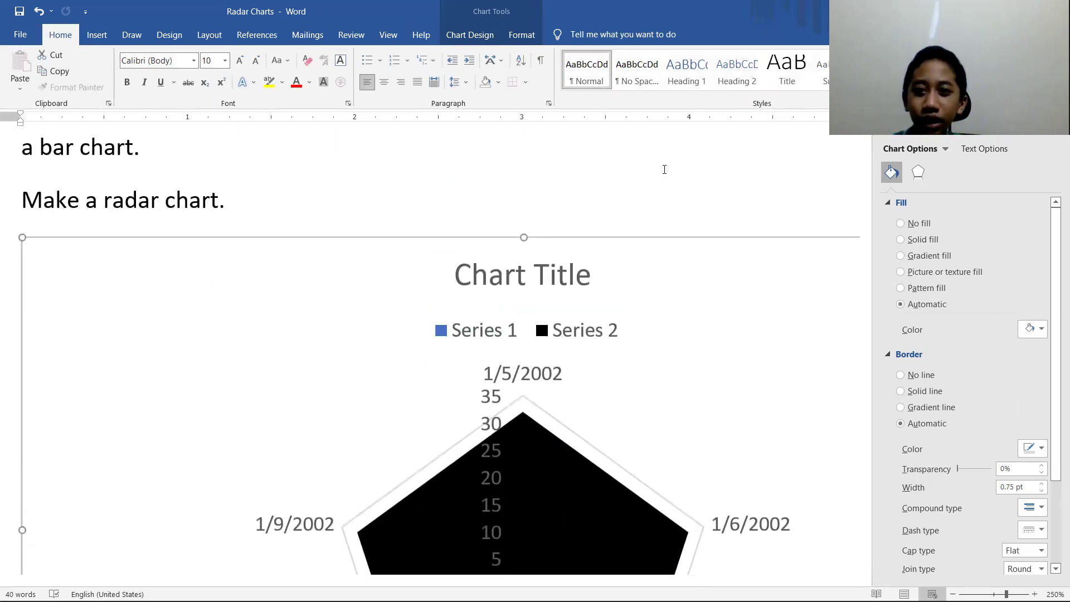